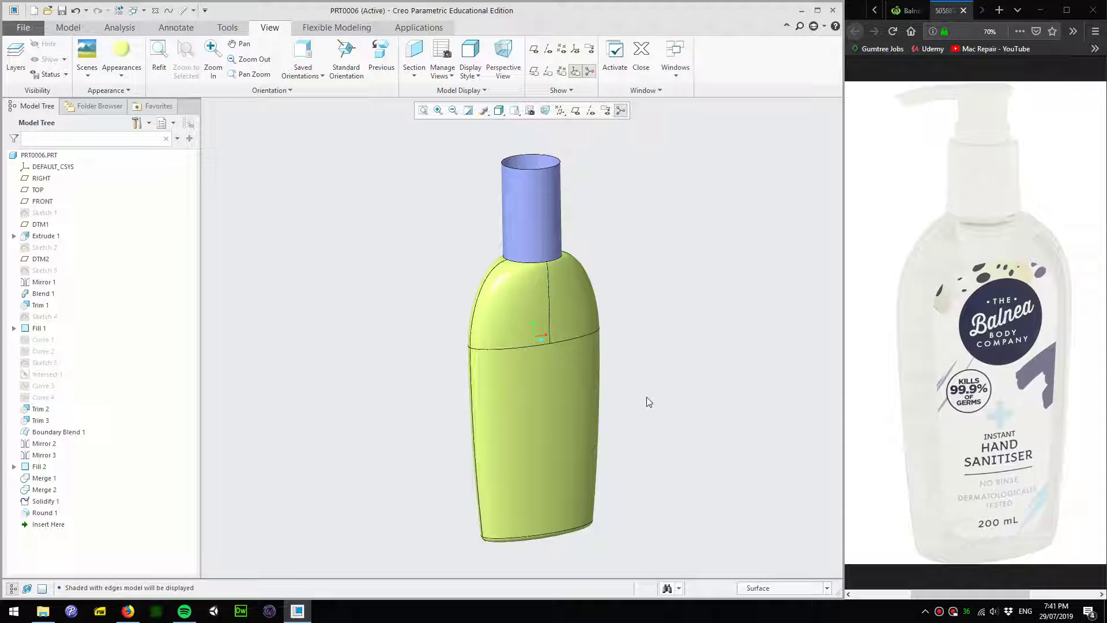
Switch the bottle to plain Shading display and orbit to inspect its base and sides
{"action": "mouse_move", "coordinate": [642, 399]}
{"action": "middle_mouse_down"}
{"action": "mouse_move", "coordinate": [772, 403]}
{"action": "mouse_move", "coordinate": [625, 395]}
{"action": "mouse_move", "coordinate": [583, 406]}
{"action": "mouse_move", "coordinate": [606, 396]}
{"action": "middle_mouse_up"}
{"action": "scroll", "coordinate": [609, 398], "scroll_direction": "up", "scroll_amount": 2}
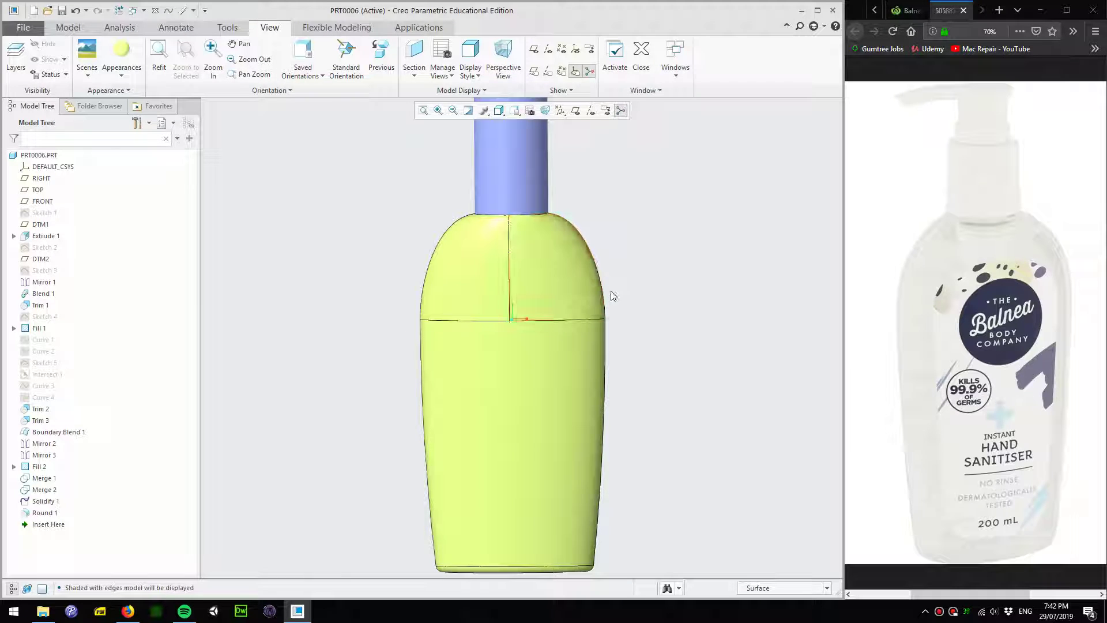
{"action": "scroll", "coordinate": [609, 458], "scroll_direction": "down", "scroll_amount": 1}
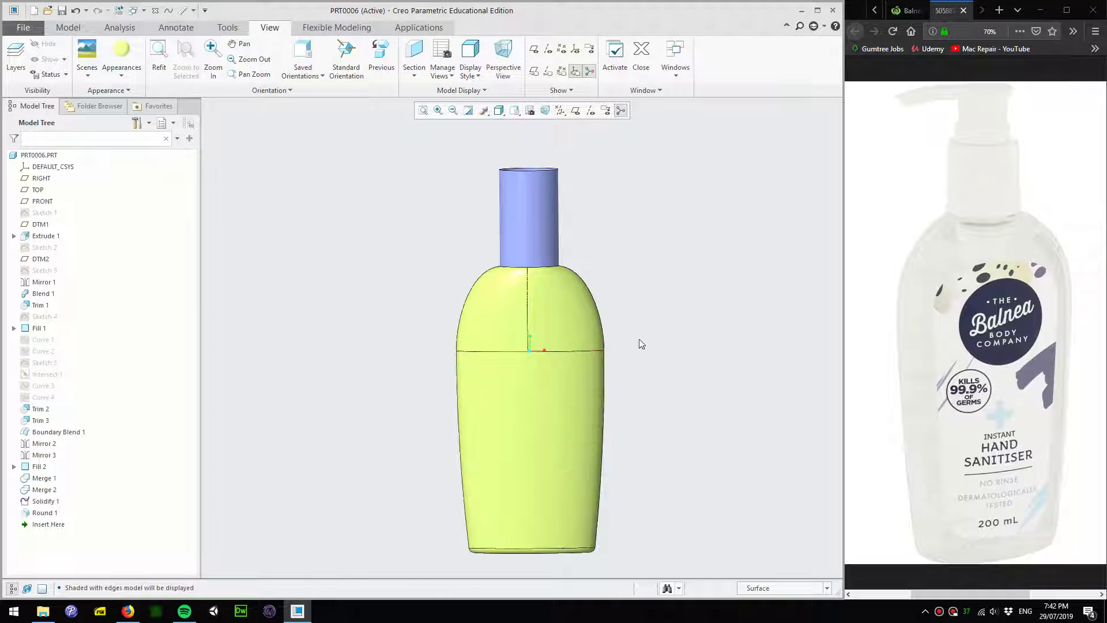
{"action": "middle_click_drag", "start_coordinate": [636, 389], "coordinate": [488, 412]}
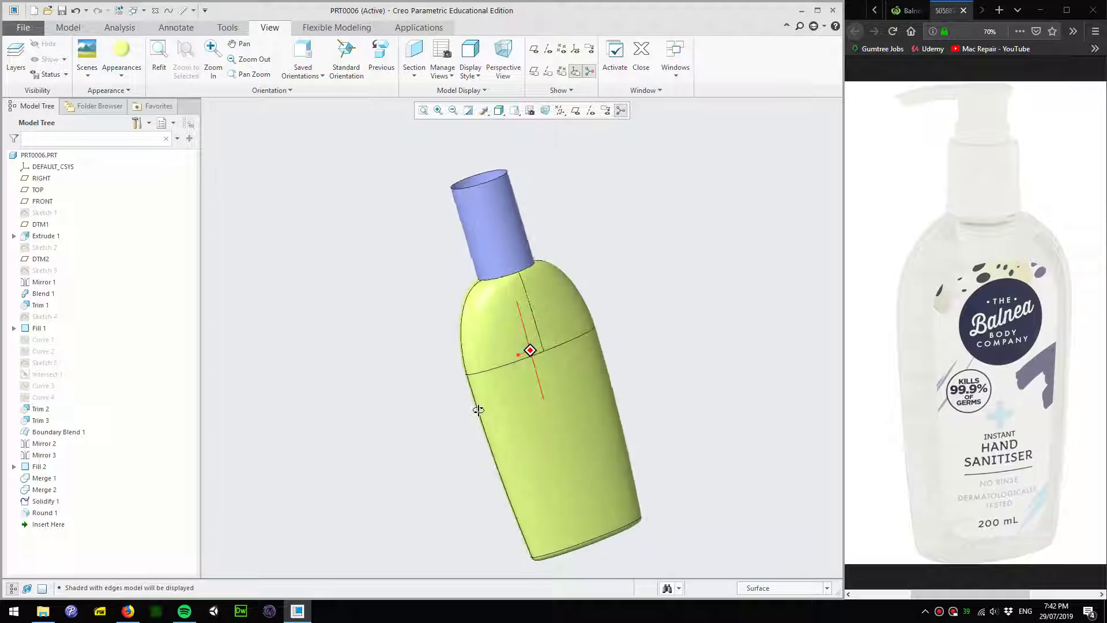
{"action": "middle_click_drag", "start_coordinate": [487, 412], "coordinate": [606, 382]}
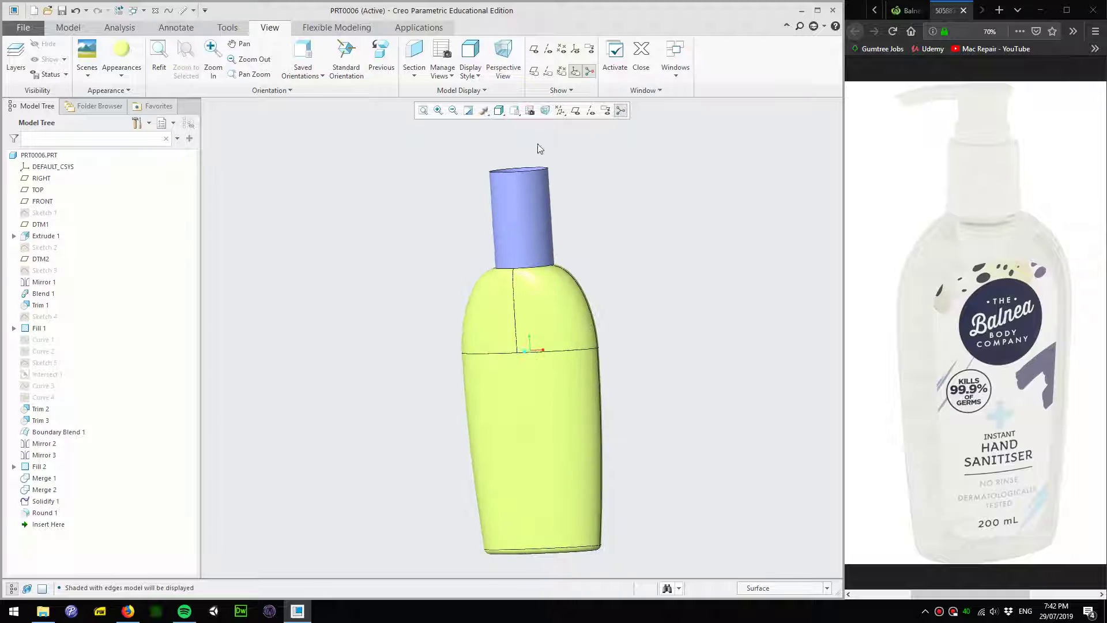
{"action": "left_click", "coordinate": [501, 111]}
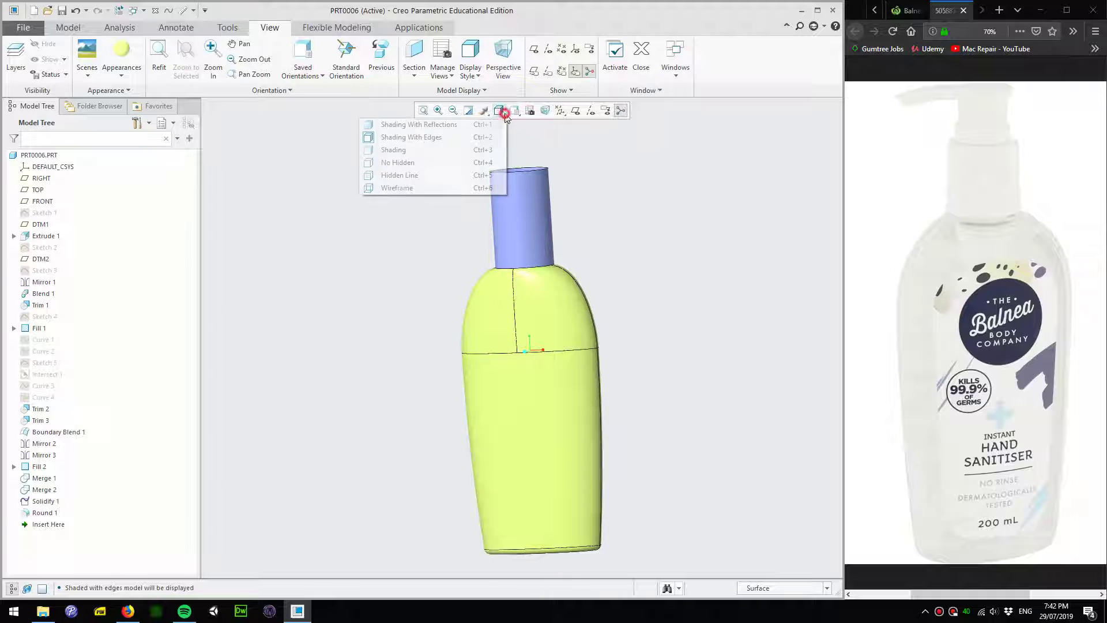
{"action": "left_click", "coordinate": [429, 151]}
{"action": "mouse_move", "coordinate": [695, 341]}
{"action": "middle_mouse_down"}
{"action": "mouse_move", "coordinate": [499, 369]}
{"action": "mouse_move", "coordinate": [805, 378]}
{"action": "middle_mouse_up"}
{"action": "scroll", "coordinate": [594, 359], "scroll_direction": "up", "scroll_amount": 3}
{"action": "scroll", "coordinate": [498, 368], "scroll_direction": "down", "scroll_amount": 1}
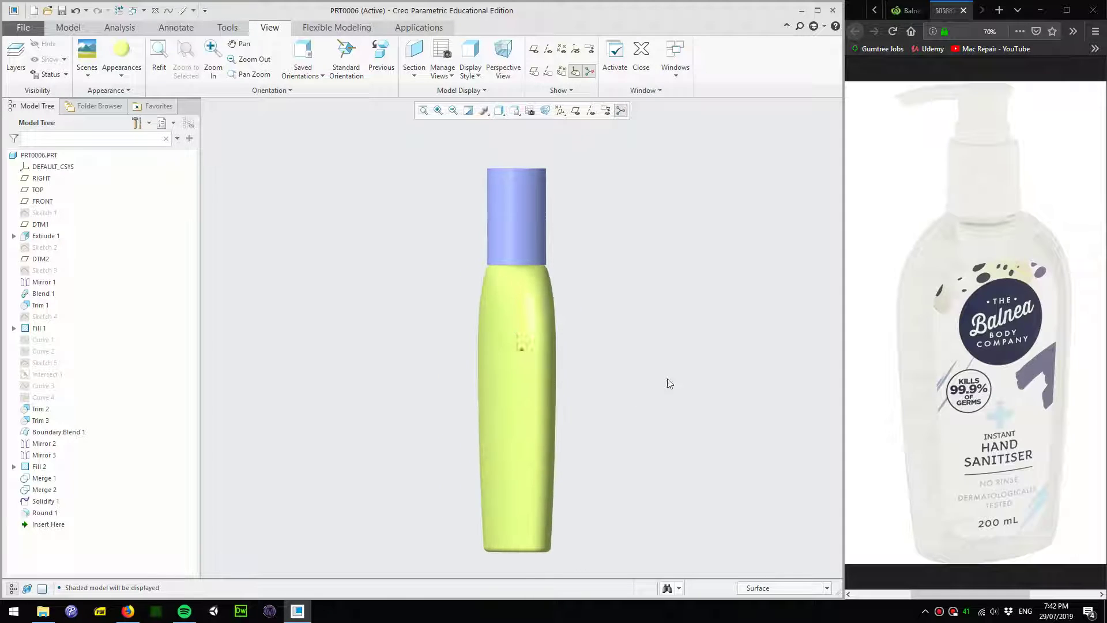
{"action": "scroll", "coordinate": [640, 381], "scroll_direction": "up", "scroll_amount": 2}
{"action": "mouse_move", "coordinate": [612, 377]}
{"action": "middle_mouse_down"}
{"action": "mouse_move", "coordinate": [642, 378]}
{"action": "mouse_move", "coordinate": [655, 327]}
{"action": "mouse_move", "coordinate": [668, 403]}
{"action": "middle_mouse_up"}
{"action": "scroll", "coordinate": [643, 381], "scroll_direction": "down", "scroll_amount": 2}
{"action": "scroll", "coordinate": [641, 384], "scroll_direction": "up", "scroll_amount": 2}
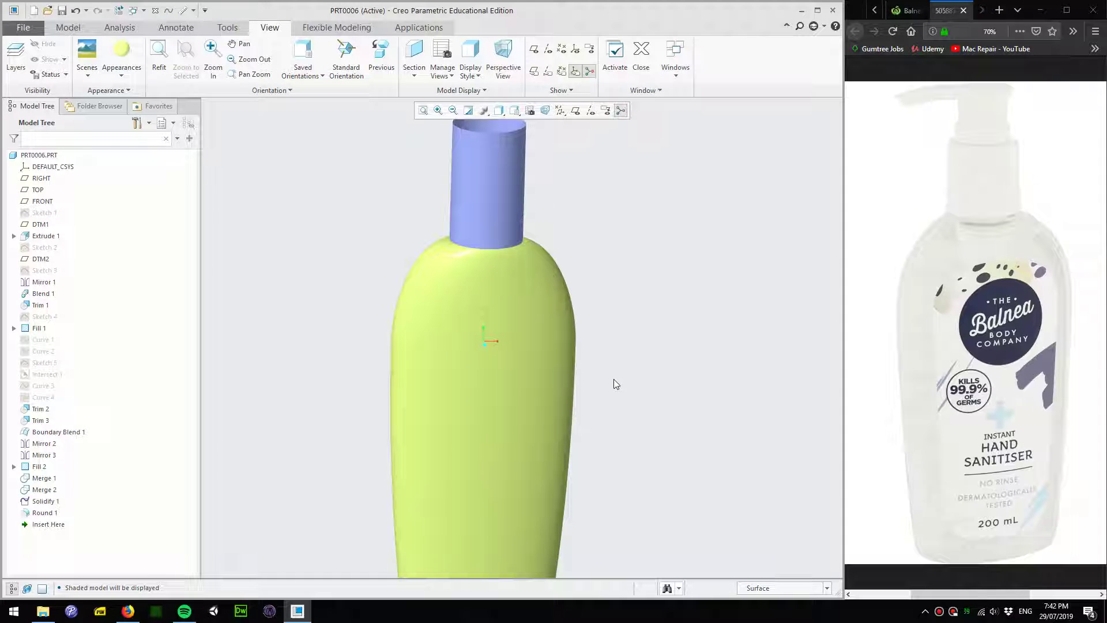
{"action": "mouse_move", "coordinate": [613, 383]}
{"action": "middle_mouse_down"}
{"action": "mouse_move", "coordinate": [583, 351]}
{"action": "mouse_move", "coordinate": [661, 381]}
{"action": "mouse_move", "coordinate": [563, 388]}
{"action": "middle_mouse_up"}
{"action": "scroll", "coordinate": [581, 351], "scroll_direction": "down", "scroll_amount": 1}
{"action": "scroll", "coordinate": [631, 390], "scroll_direction": "up", "scroll_amount": 1}
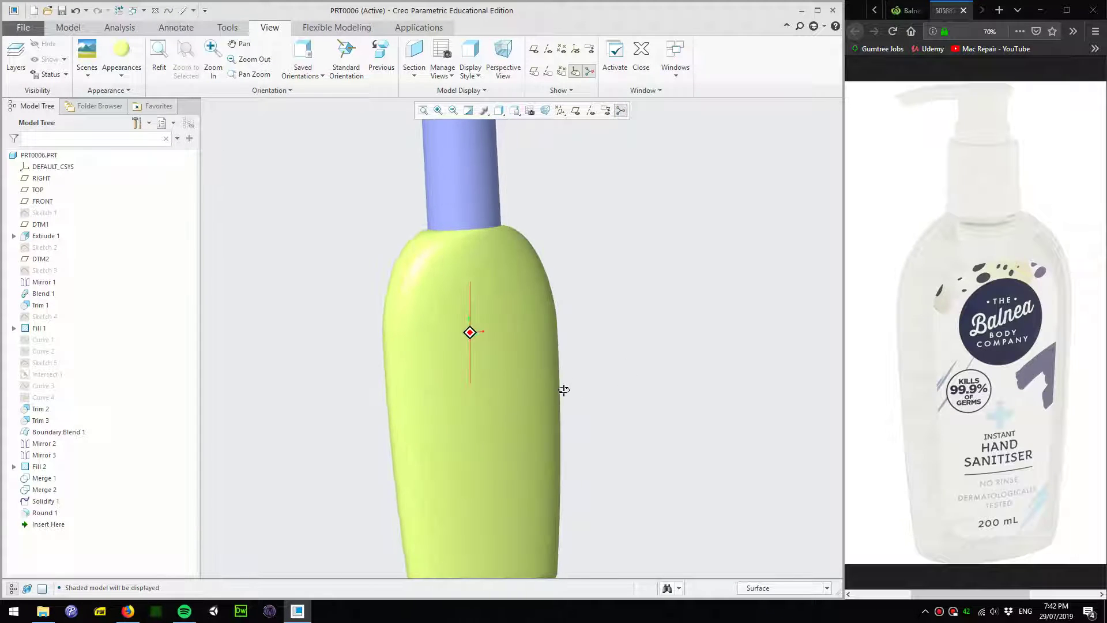
Create a new part from the solid_part_mmks template instead of the default template
{"action": "left_click", "coordinate": [32, 11]}
{"action": "left_click", "coordinate": [491, 397]}
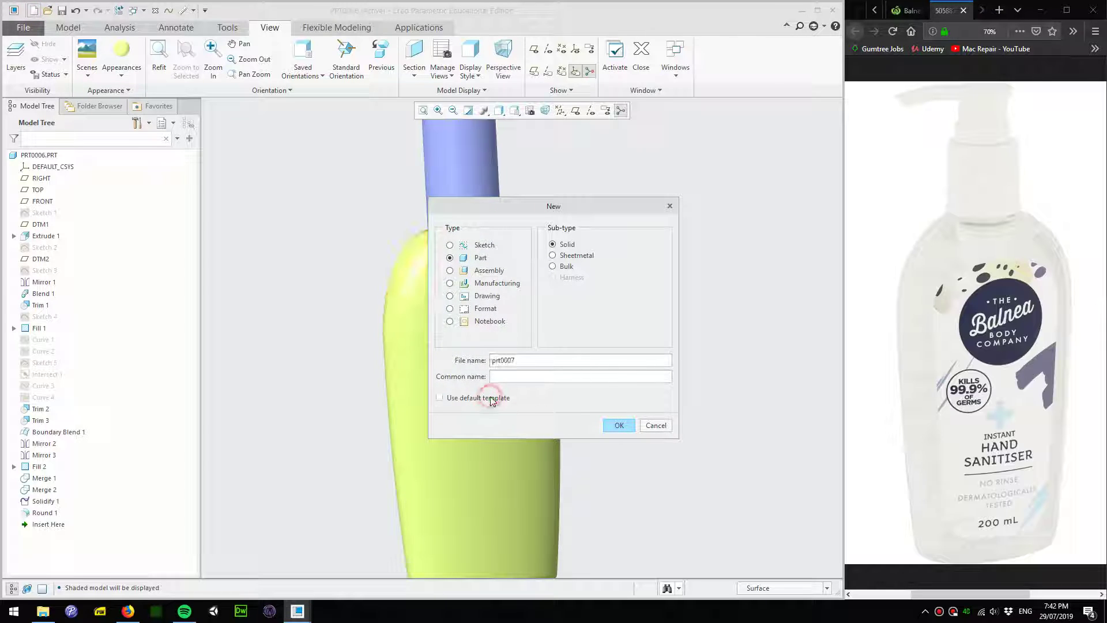
{"action": "left_click", "coordinate": [621, 426]}
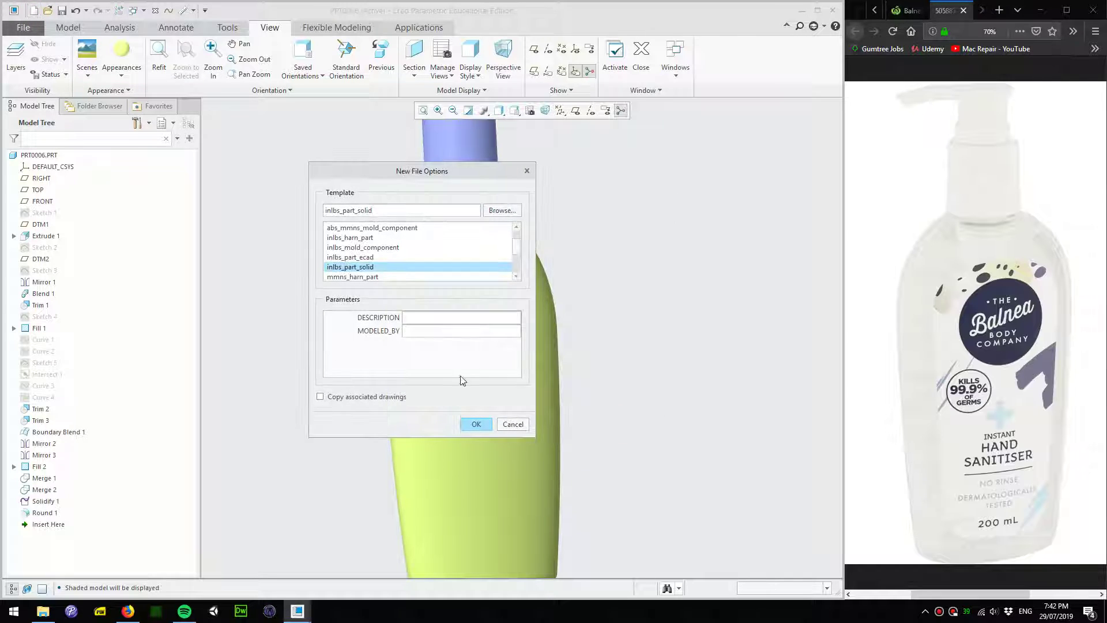
{"action": "scroll", "coordinate": [422, 259], "scroll_direction": "down", "scroll_amount": 2}
{"action": "left_click", "coordinate": [374, 258]}
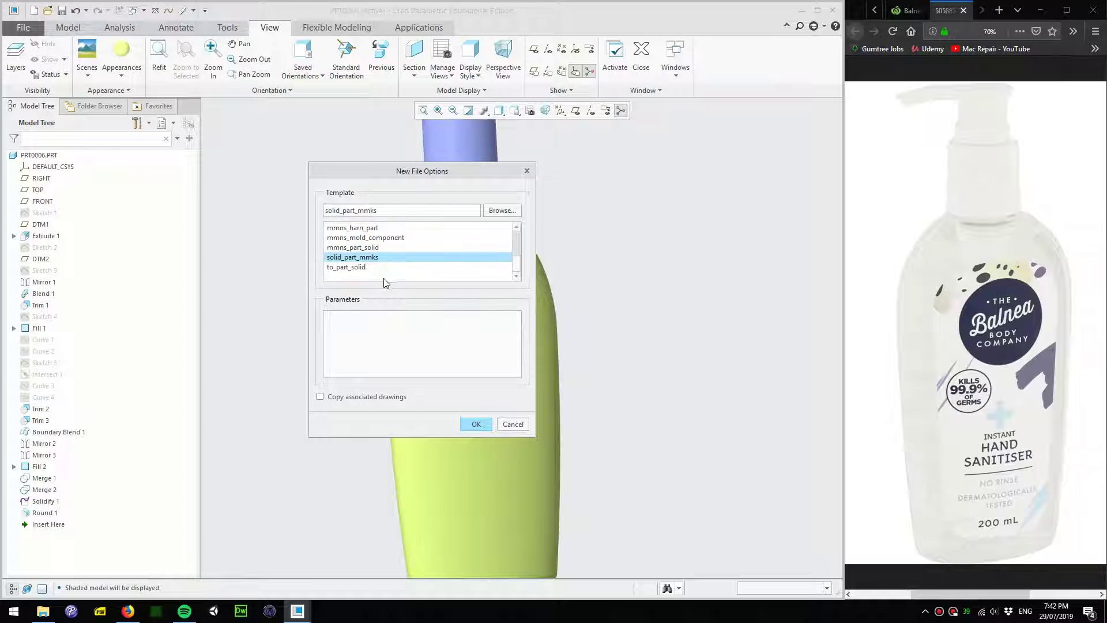
{"action": "left_click", "coordinate": [475, 424]}
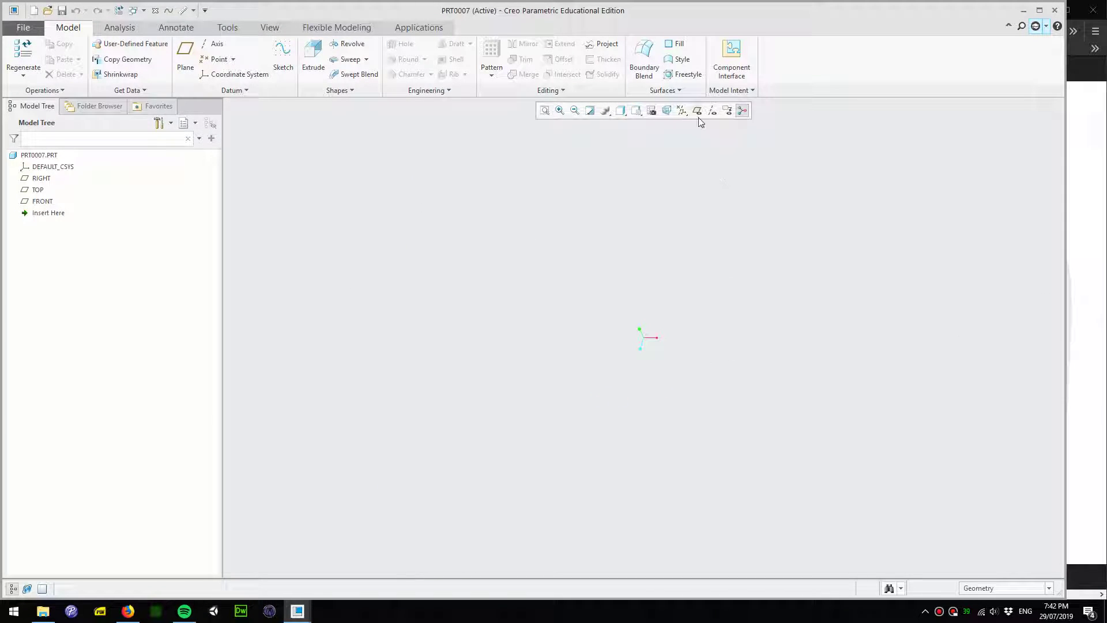
Turn on datum plane and coordinate system display in the datum filter
{"action": "left_click", "coordinate": [697, 111]}
{"action": "left_click", "coordinate": [681, 111]}
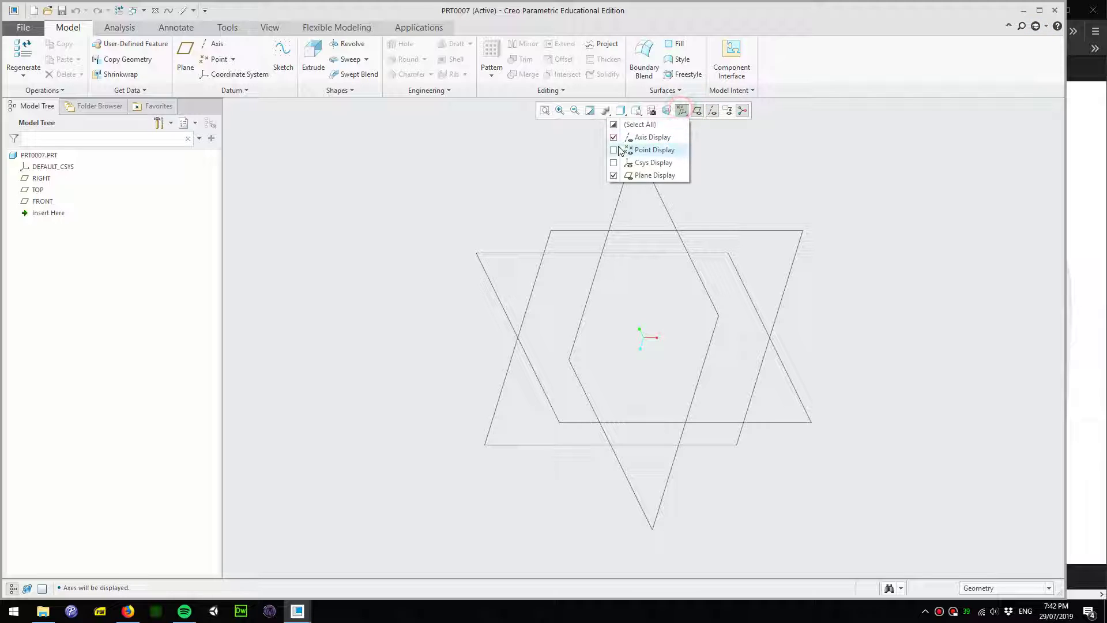
{"action": "left_click", "coordinate": [615, 163]}
{"action": "left_click", "coordinate": [457, 242]}
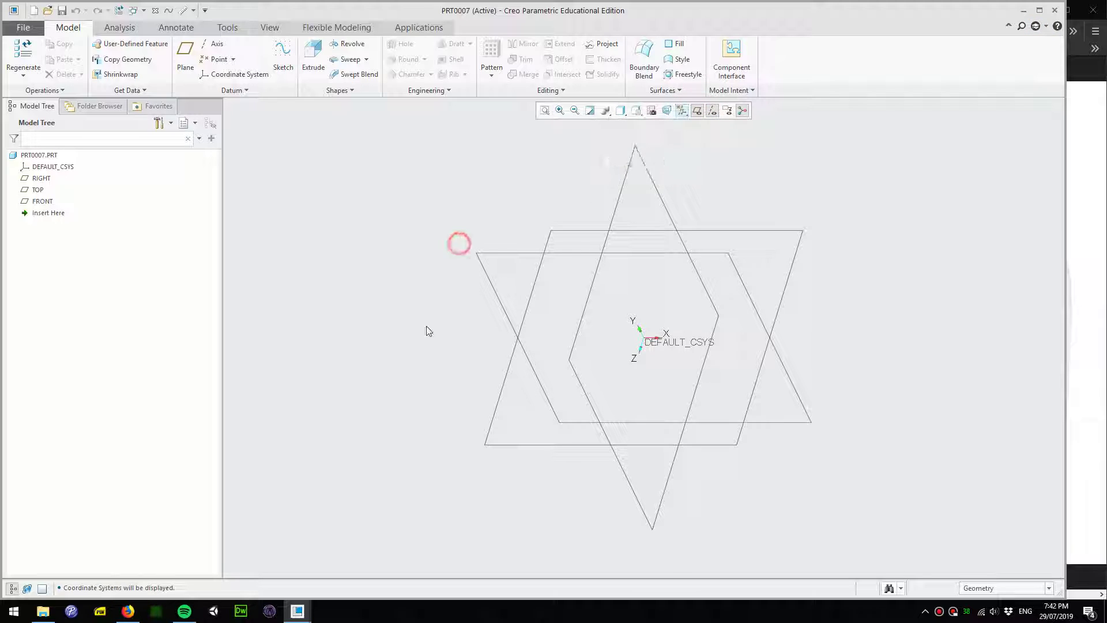
{"action": "mouse_move", "coordinate": [425, 331]}
{"action": "middle_mouse_down"}
{"action": "mouse_move", "coordinate": [535, 238]}
{"action": "mouse_move", "coordinate": [445, 354]}
{"action": "mouse_move", "coordinate": [591, 260]}
{"action": "mouse_move", "coordinate": [589, 235]}
{"action": "middle_mouse_up"}
Start a sketch on the FRONT plane, viewed flat on screen
{"action": "left_click", "coordinate": [282, 60]}
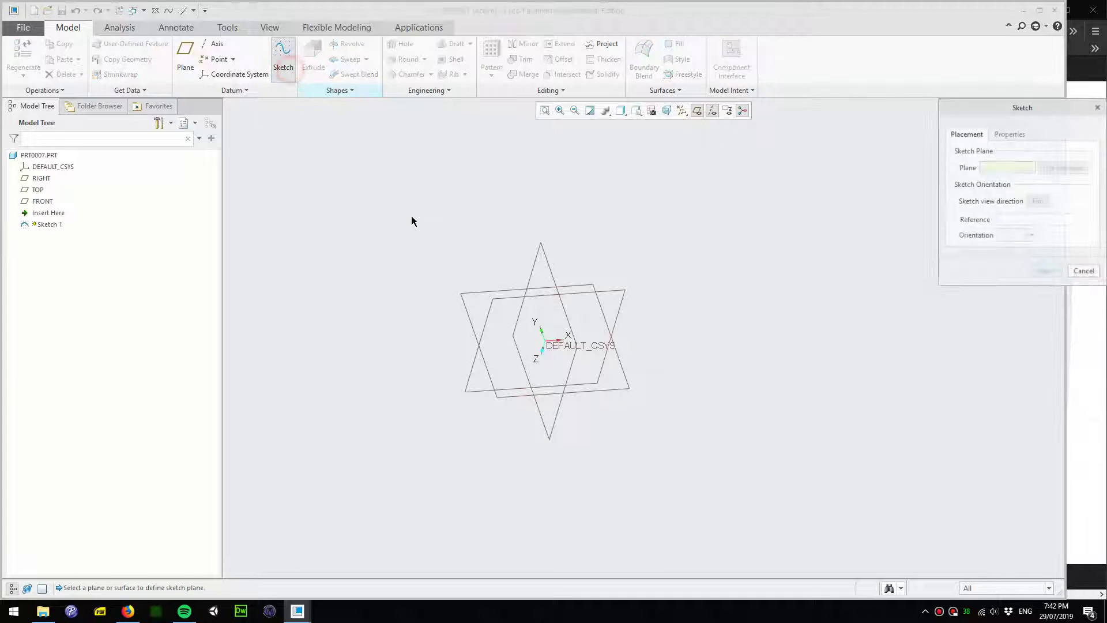
{"action": "left_click", "coordinate": [468, 291]}
{"action": "left_click", "coordinate": [1047, 271]}
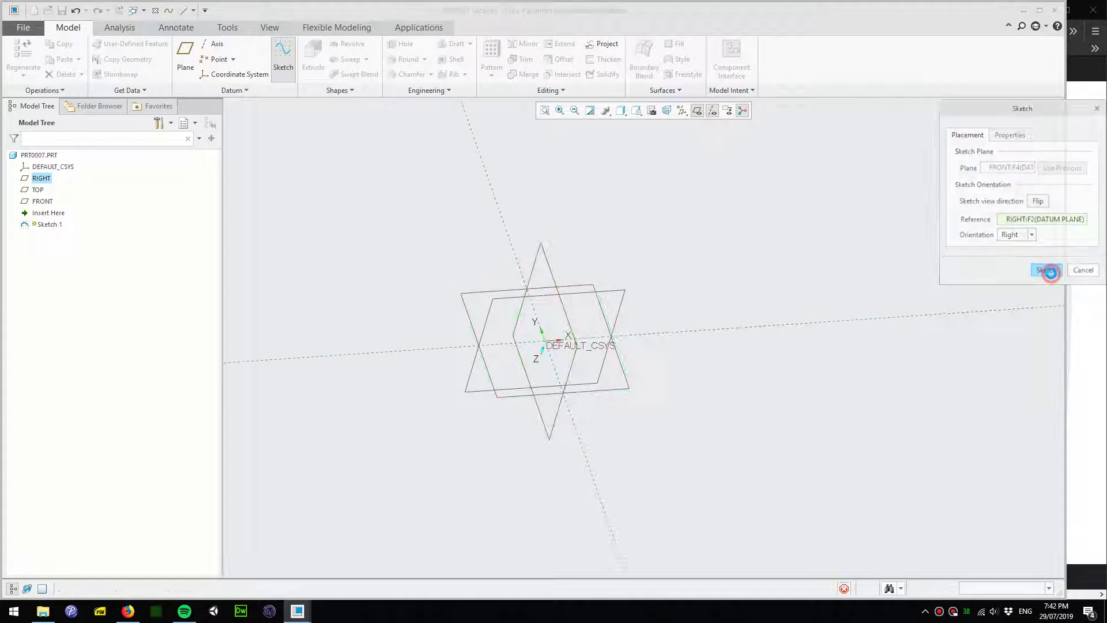
{"action": "left_click", "coordinate": [666, 112]}
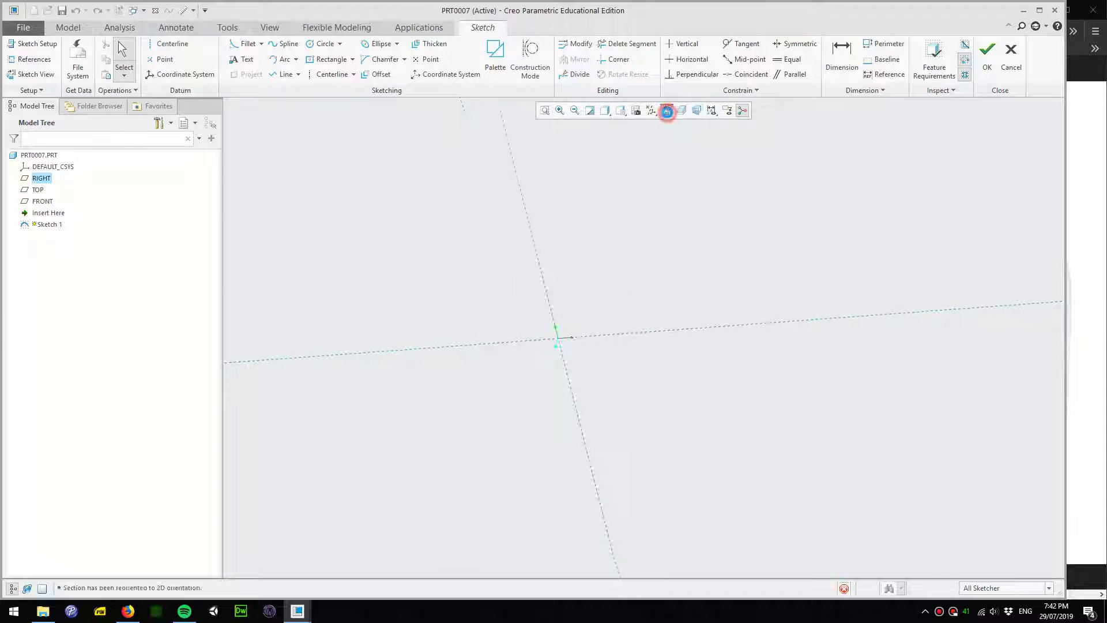
{"action": "scroll", "coordinate": [588, 378], "scroll_direction": "up", "scroll_amount": 3}
{"action": "scroll", "coordinate": [482, 168], "scroll_direction": "down", "scroll_amount": 1}
{"action": "scroll", "coordinate": [469, 230], "scroll_direction": "up", "scroll_amount": 1}
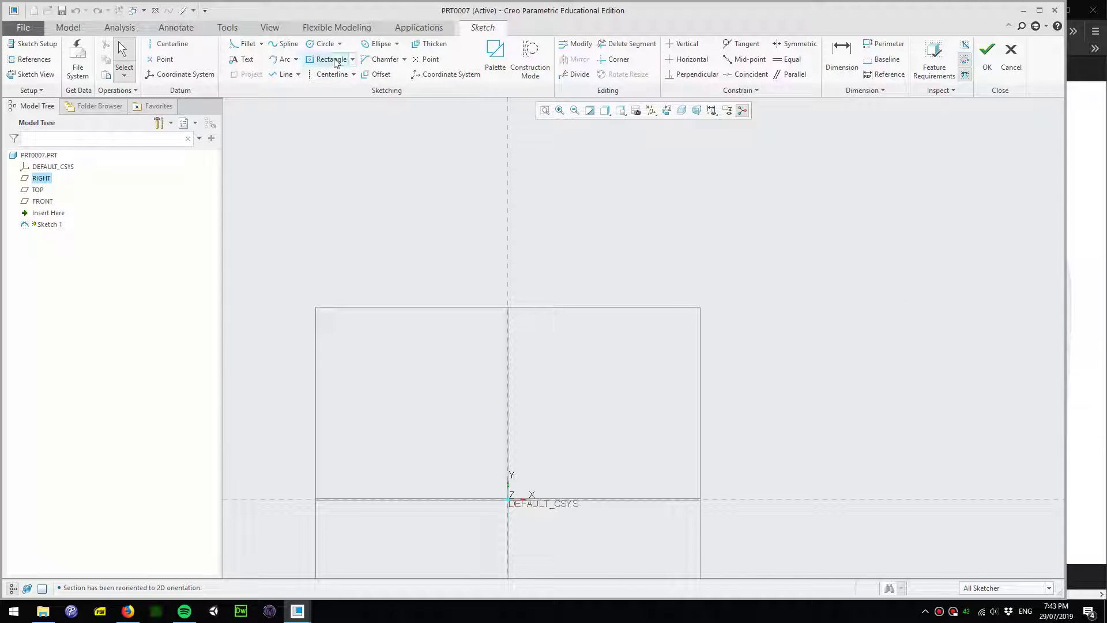
Draw a centre rectangle on the vertical axis, 260 tall and 110 wide, and finish the sketch
{"action": "left_click", "coordinate": [331, 59]}
{"action": "left_click", "coordinate": [510, 404]}
{"action": "scroll", "coordinate": [546, 505], "scroll_direction": "up", "scroll_amount": 1}
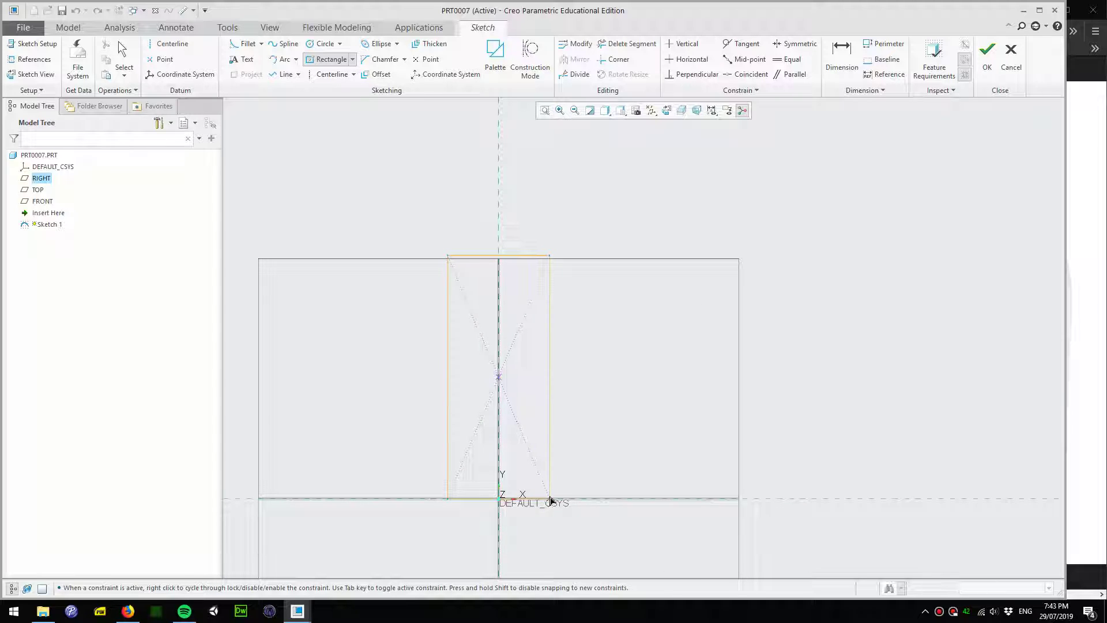
{"action": "left_click", "coordinate": [548, 500]}
{"action": "middle_click", "coordinate": [586, 404]}
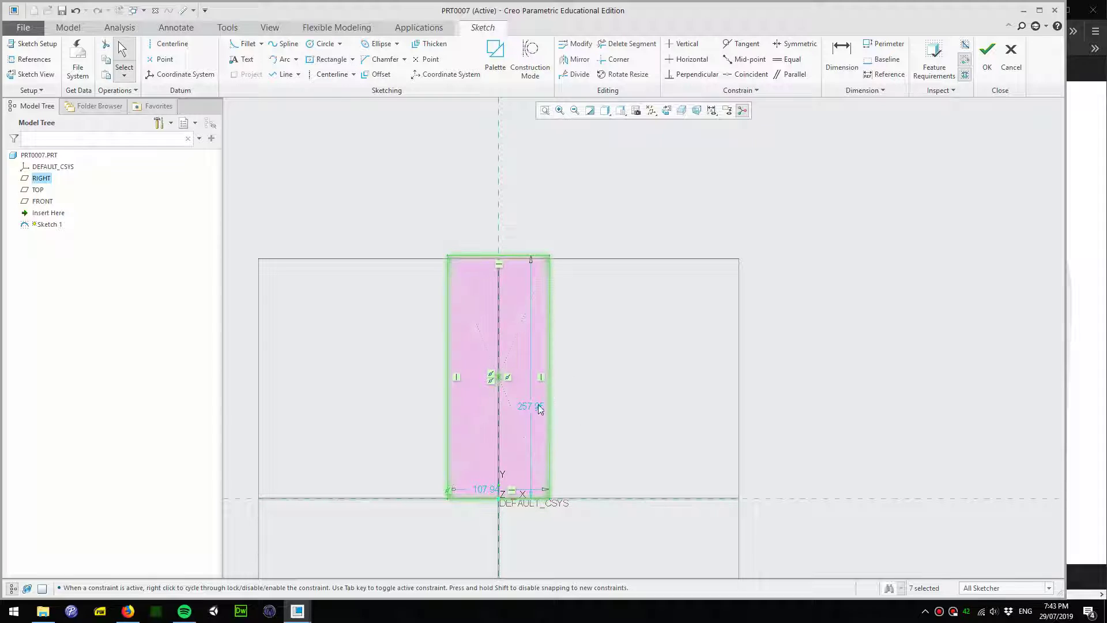
{"action": "left_click_drag", "start_coordinate": [538, 405], "coordinate": [597, 375]}
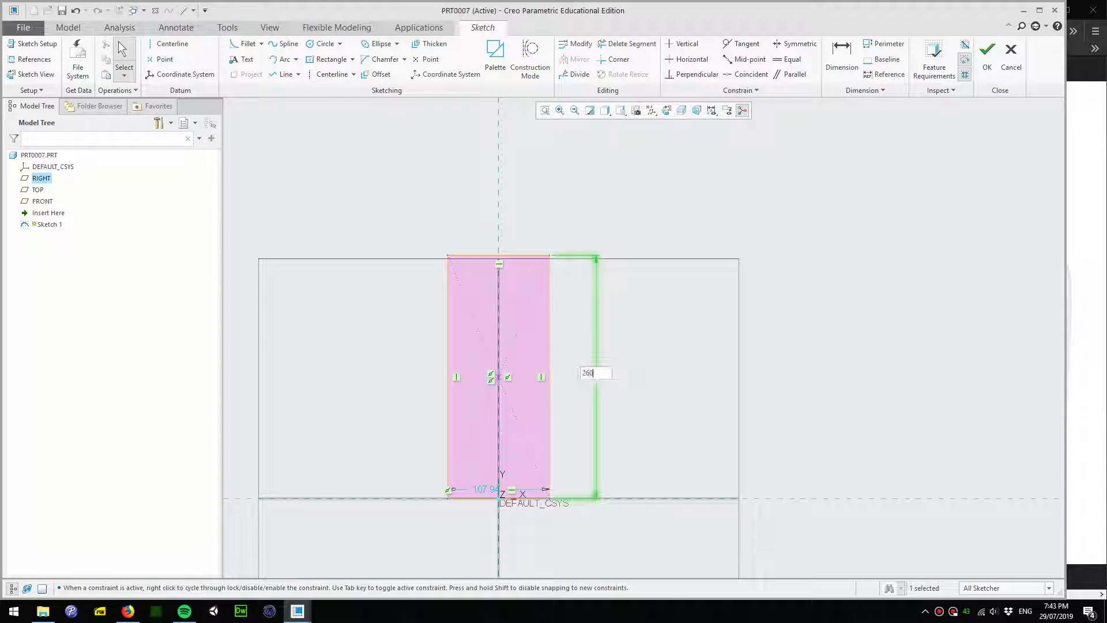
{"action": "double_click", "coordinate": [479, 492]}
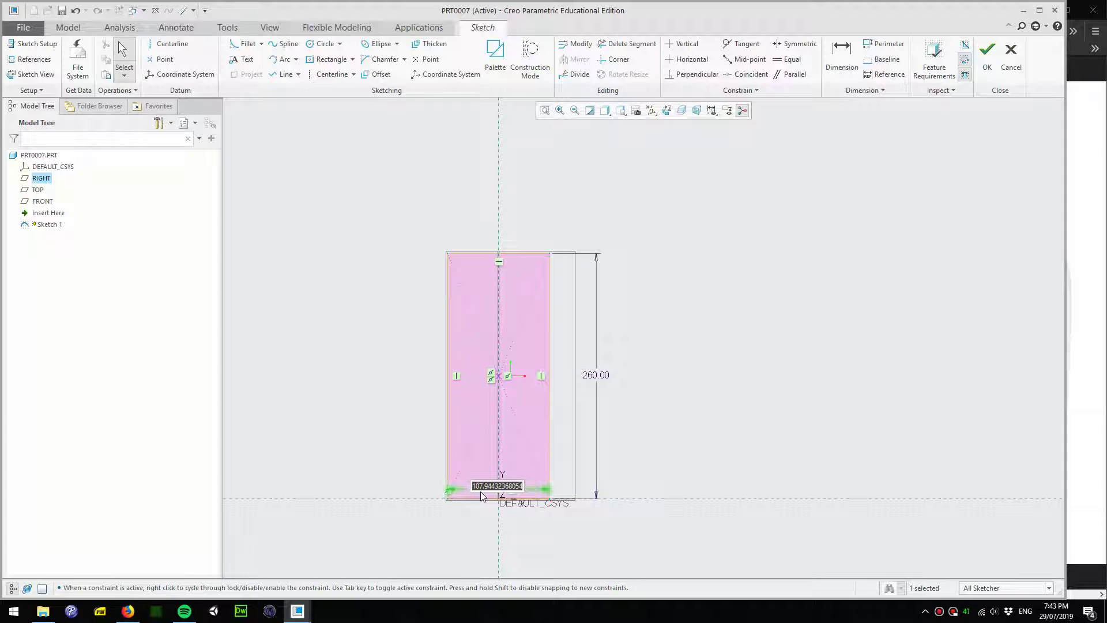
{"action": "type", "text": "110"}
{"action": "key", "text": "Return"}
{"action": "left_click", "coordinate": [989, 69]}
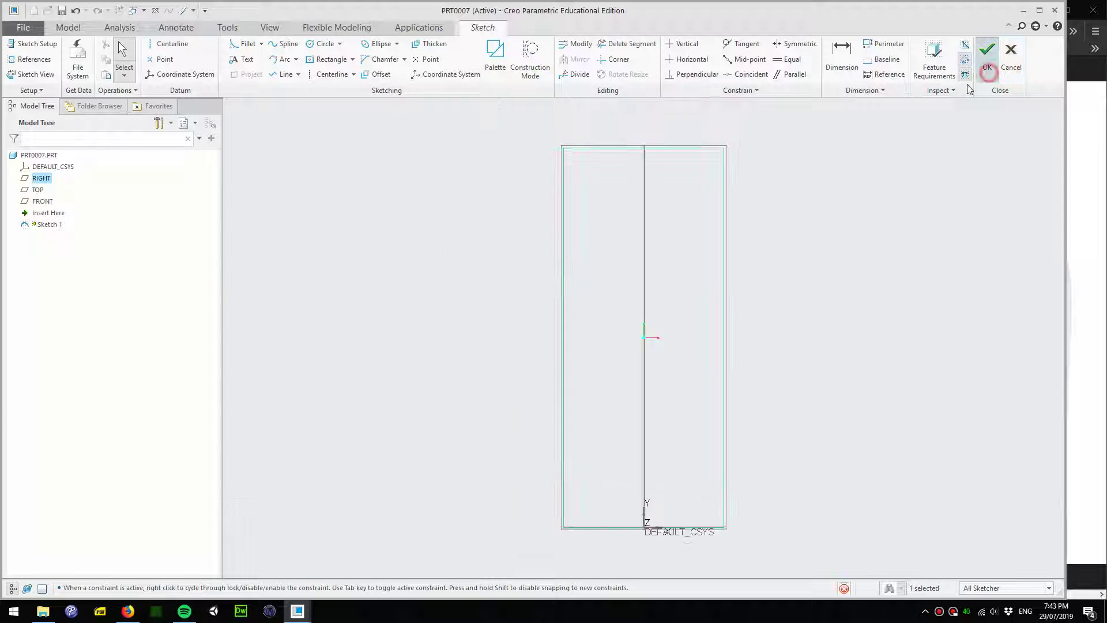
{"action": "scroll", "coordinate": [708, 340], "scroll_direction": "up", "scroll_amount": 2}
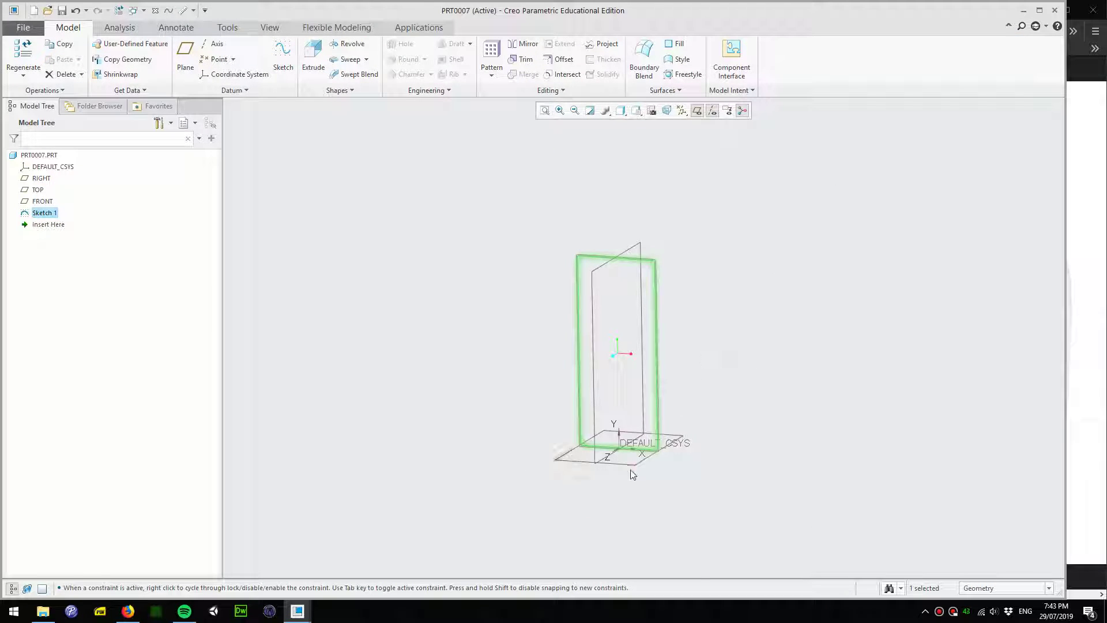
Add datum plane DTM1 parallel to TOP, passing through the rectangle's top edge
{"action": "left_click", "coordinate": [459, 401]}
{"action": "scroll", "coordinate": [459, 400], "scroll_direction": "down", "scroll_amount": 2}
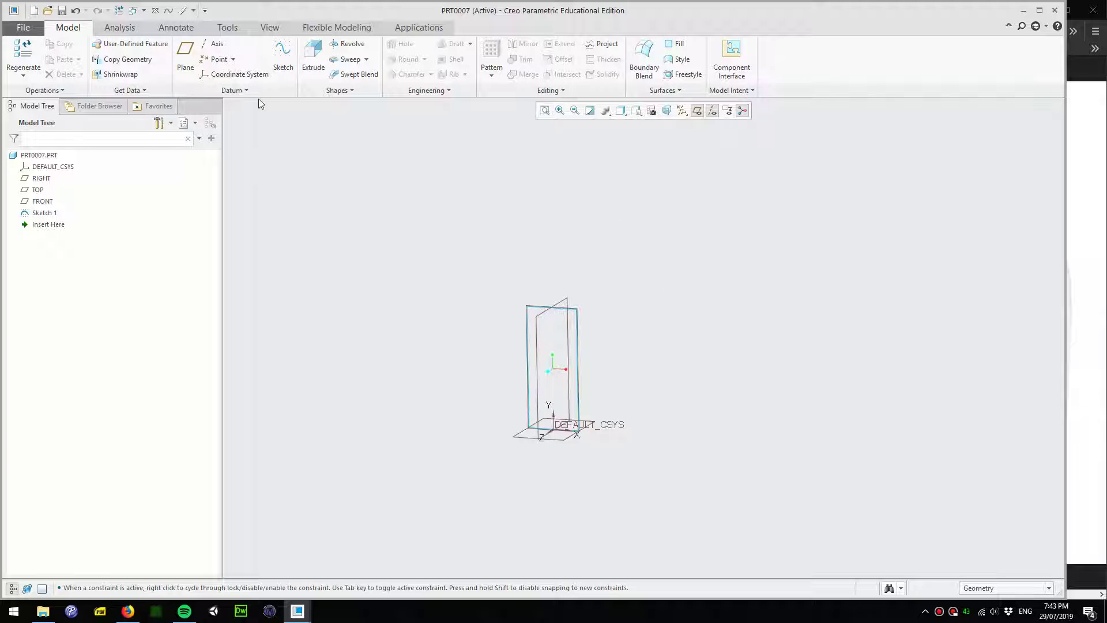
{"action": "left_click", "coordinate": [186, 56]}
{"action": "scroll", "coordinate": [549, 436], "scroll_direction": "up", "scroll_amount": 2}
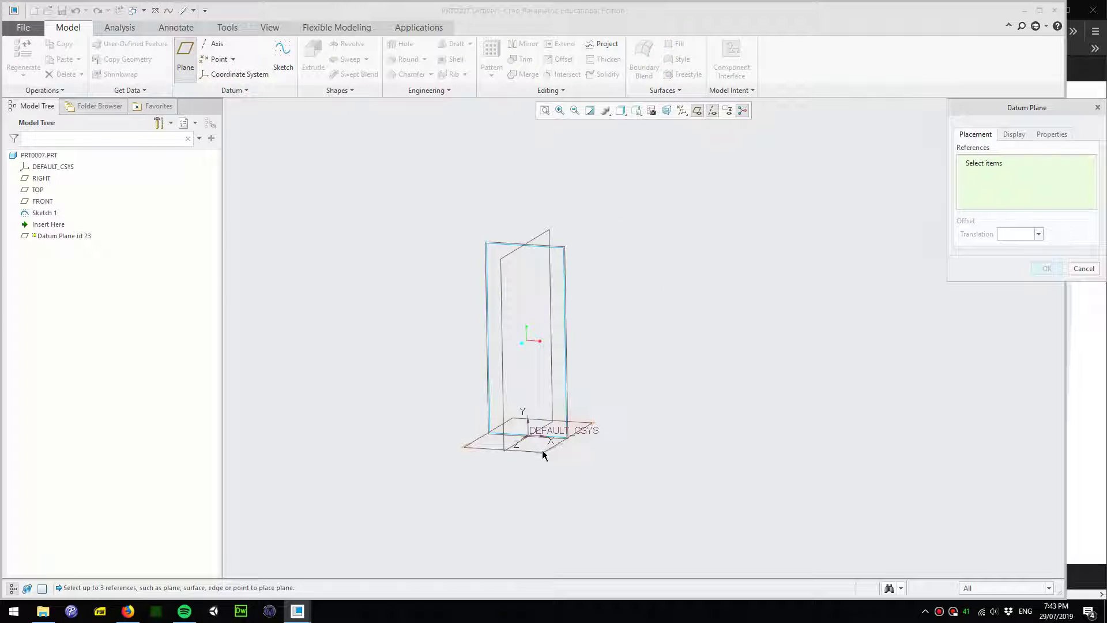
{"action": "left_click", "coordinate": [541, 448]}
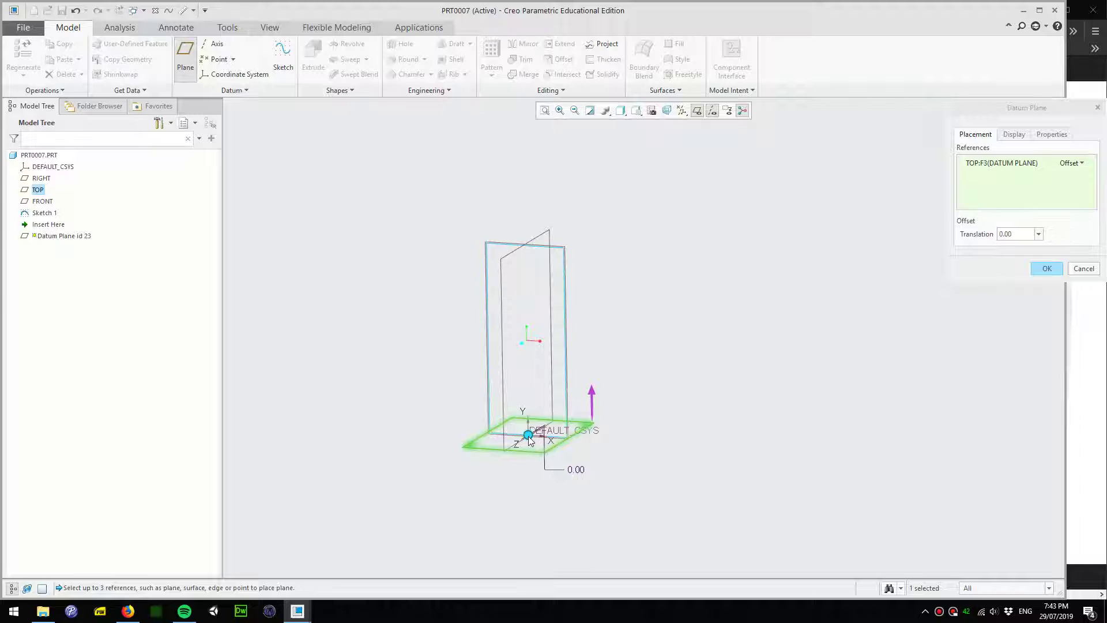
{"action": "left_click_drag", "start_coordinate": [539, 444], "coordinate": [525, 249]}
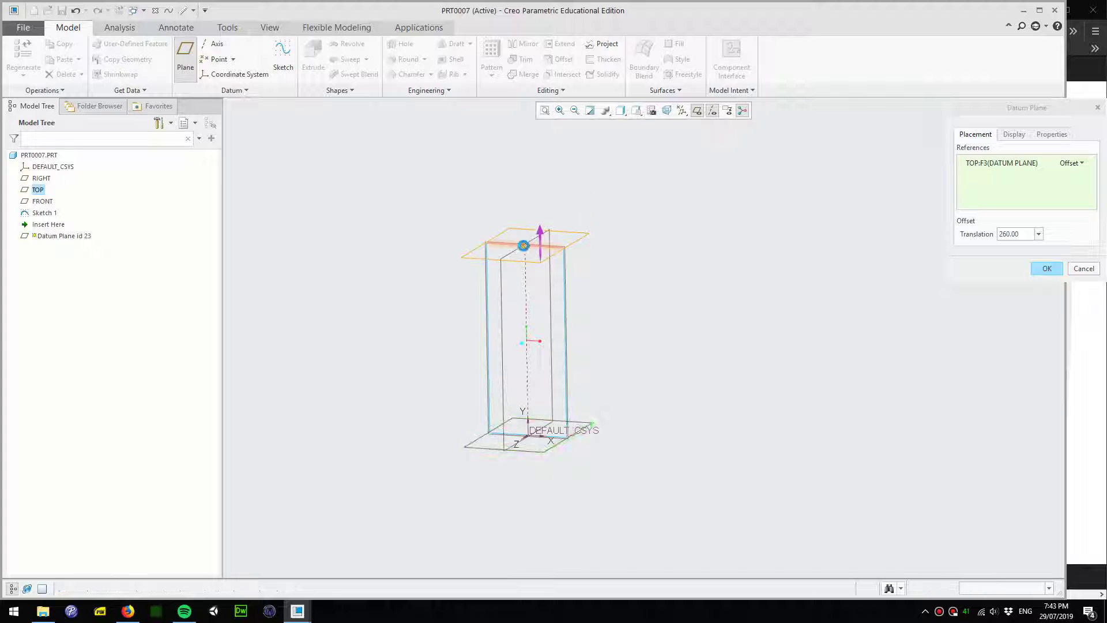
{"action": "left_click", "coordinate": [524, 247], "text": "ctrl"}
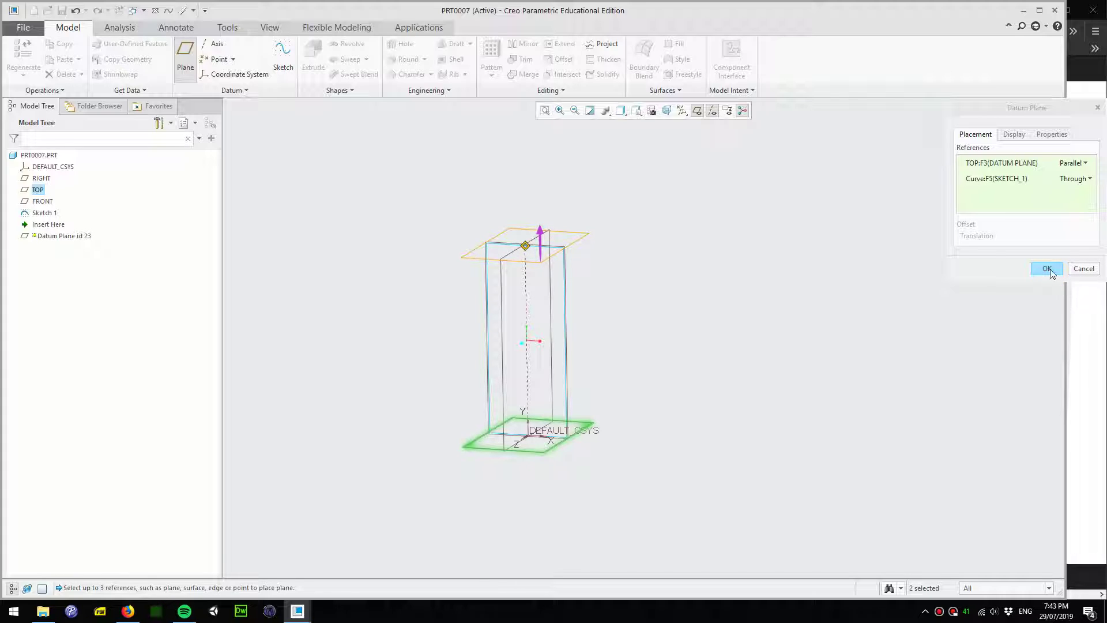
{"action": "left_click", "coordinate": [1049, 270]}
{"action": "left_click", "coordinate": [671, 298]}
Sketch a 35-diameter circle on DTM1 at the top edge midpoint for an extrusion
{"action": "left_click", "coordinate": [313, 67]}
{"action": "left_click", "coordinate": [570, 235]}
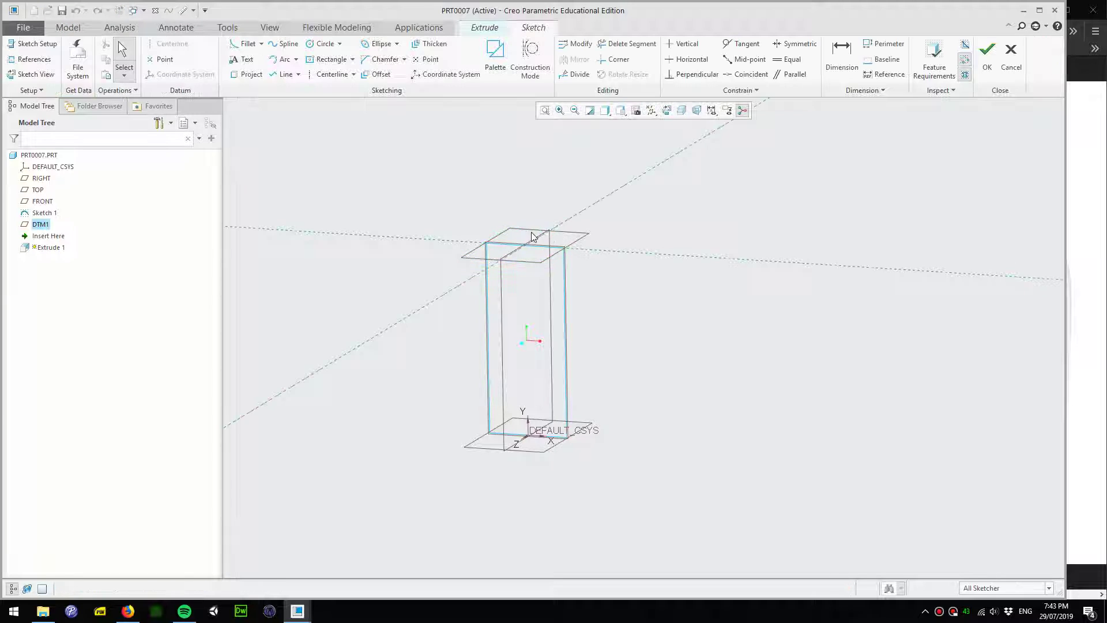
{"action": "left_click", "coordinate": [322, 45]}
{"action": "scroll", "coordinate": [536, 271], "scroll_direction": "up", "scroll_amount": 2}
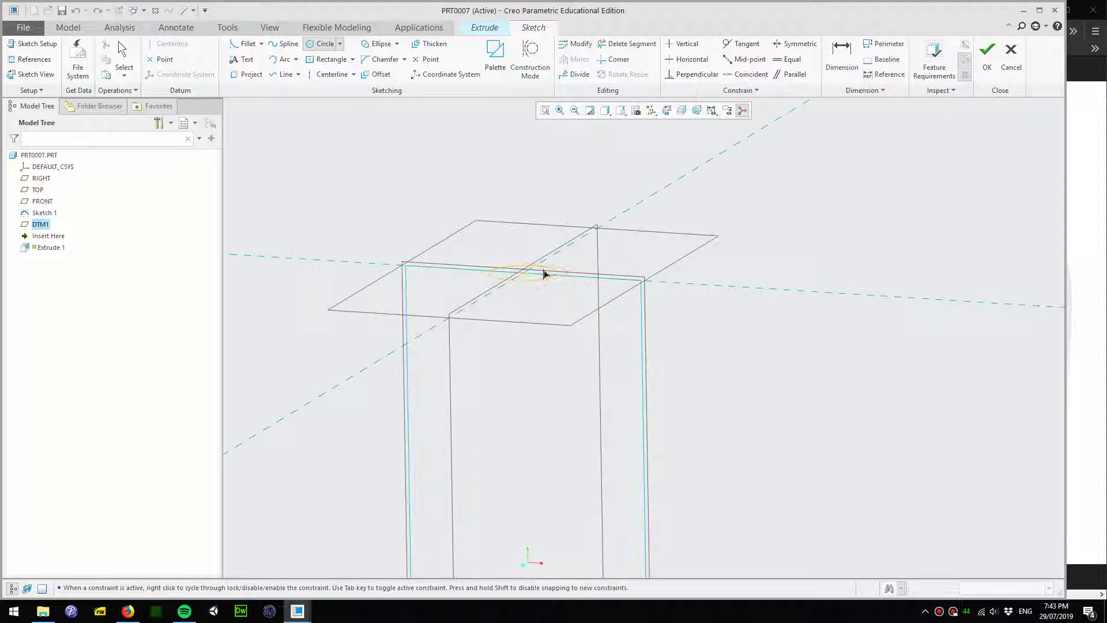
{"action": "left_click", "coordinate": [556, 274]}
{"action": "left_click", "coordinate": [564, 278]}
{"action": "middle_click", "coordinate": [585, 241]}
{"action": "scroll", "coordinate": [598, 272], "scroll_direction": "down", "scroll_amount": 2}
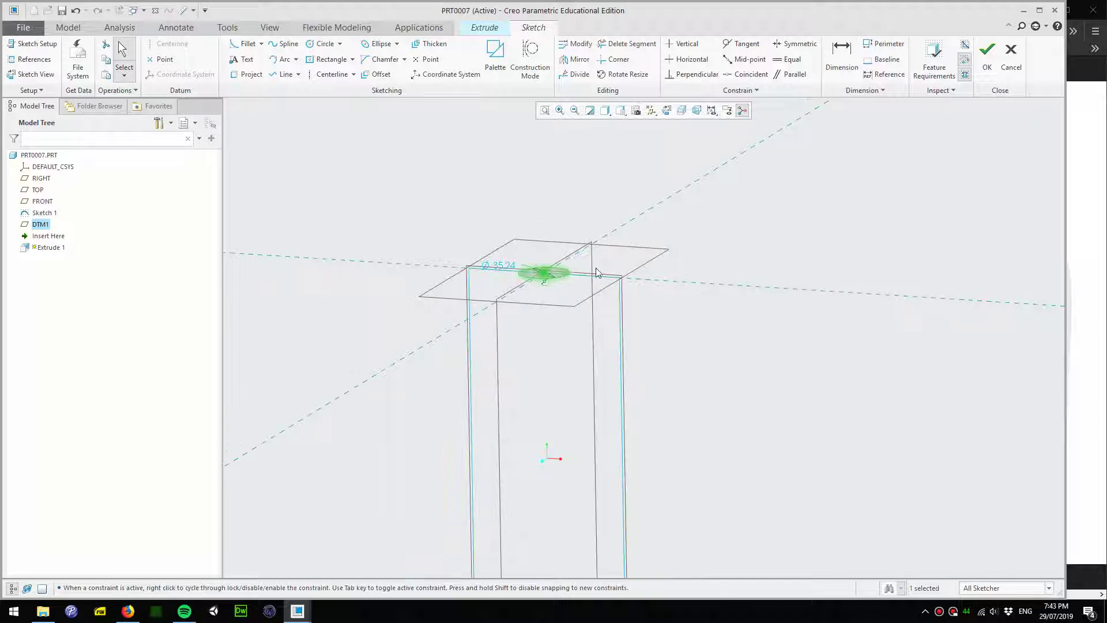
{"action": "double_click", "coordinate": [501, 266]}
{"action": "type", "text": "35"}
{"action": "key", "text": "Return"}
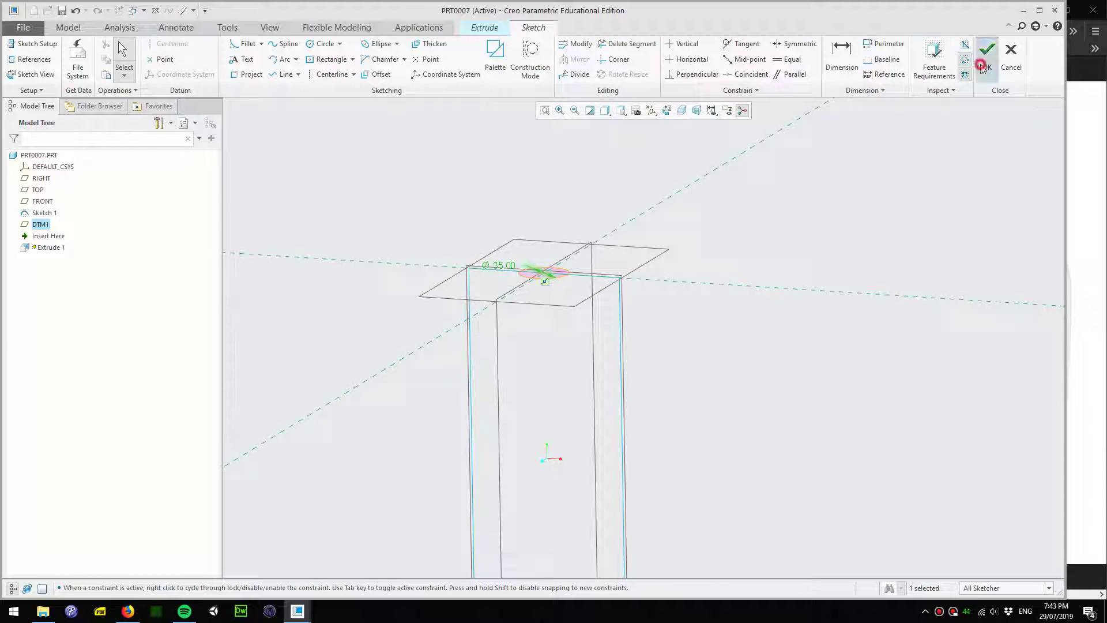
{"action": "left_click", "coordinate": [984, 59]}
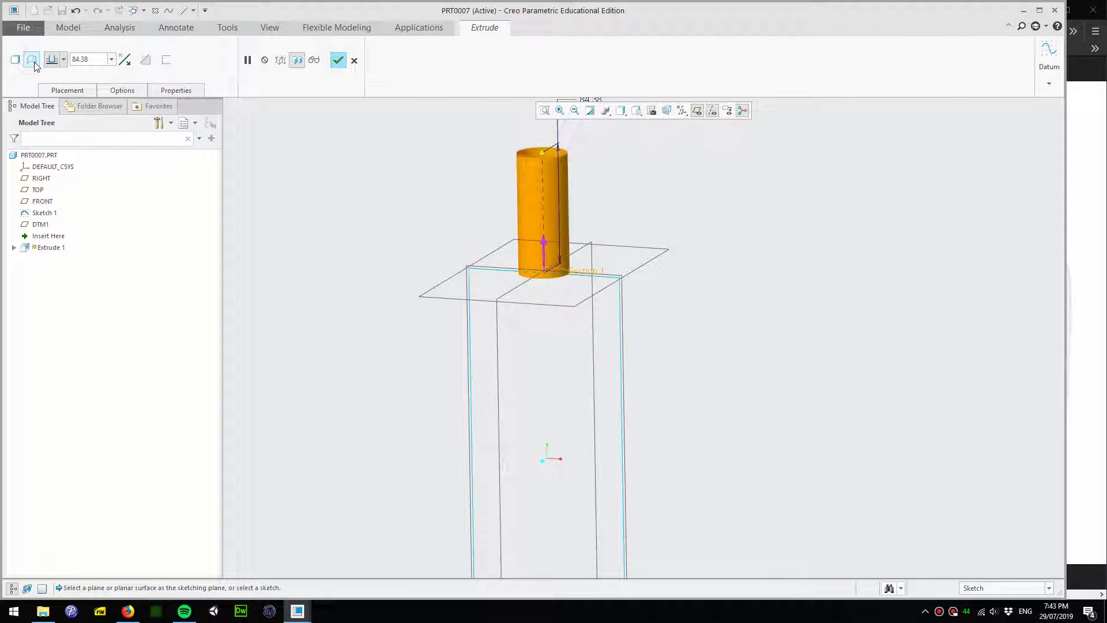
Extrude the circle to a depth of 64.50 and return to the default view
{"action": "left_click_drag", "start_coordinate": [543, 154], "coordinate": [533, 178]}
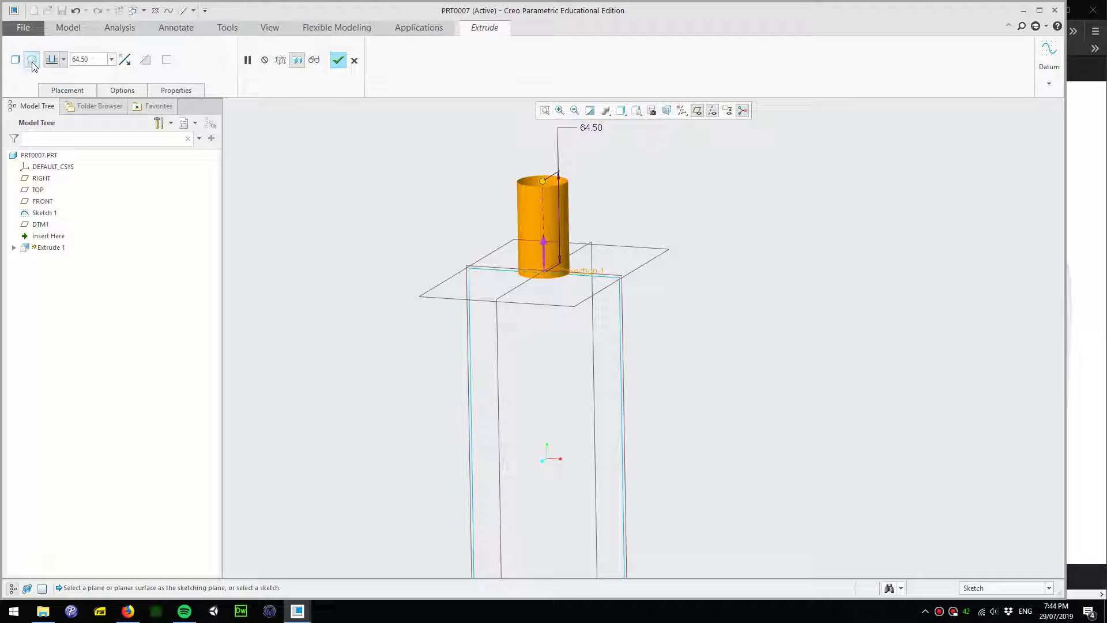
{"action": "left_click", "coordinate": [338, 60]}
{"action": "left_click", "coordinate": [348, 237]}
{"action": "key", "text": "ctrl+d"}
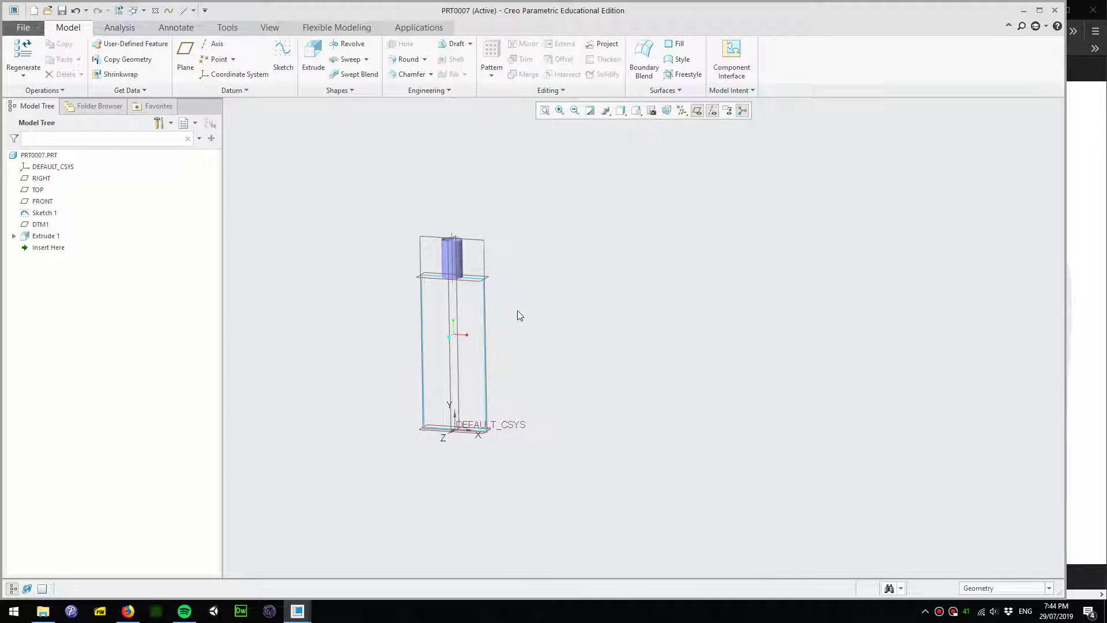
{"action": "scroll", "coordinate": [519, 319], "scroll_direction": "down", "scroll_amount": 1}
Enlarge the bottle reference photo and narrow the Creo window to sit beside it
{"action": "left_click", "coordinate": [1101, 328]}
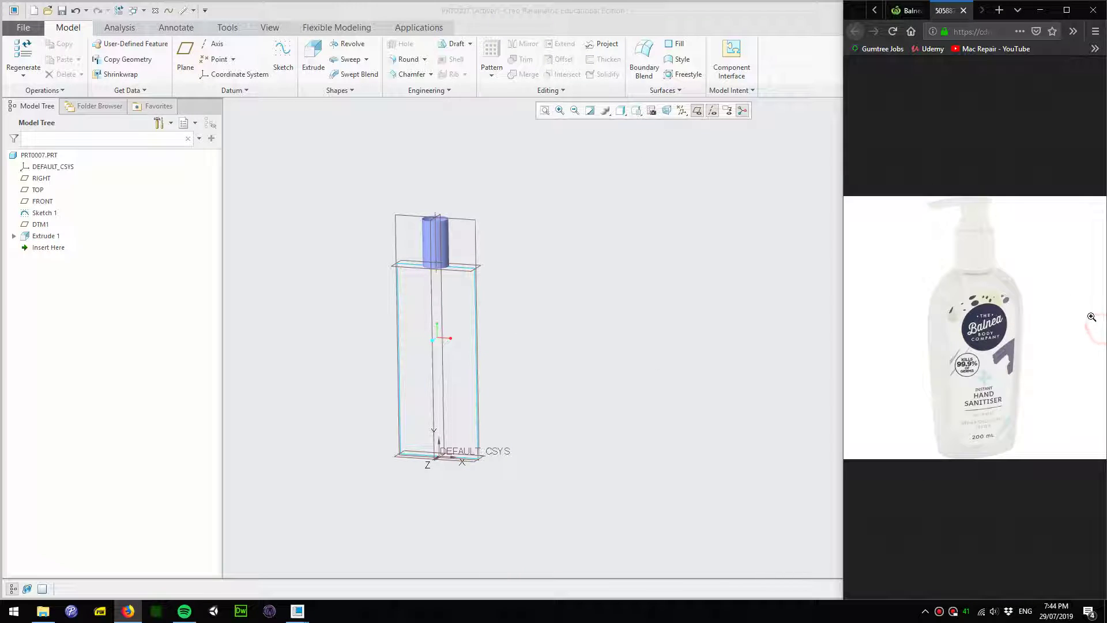
{"action": "left_click", "coordinate": [1015, 301]}
{"action": "scroll", "coordinate": [1001, 324], "scroll_direction": "down", "scroll_amount": 1, "text": "ctrl"}
{"action": "scroll", "coordinate": [1056, 314], "scroll_direction": "down", "scroll_amount": 1, "text": "ctrl"}
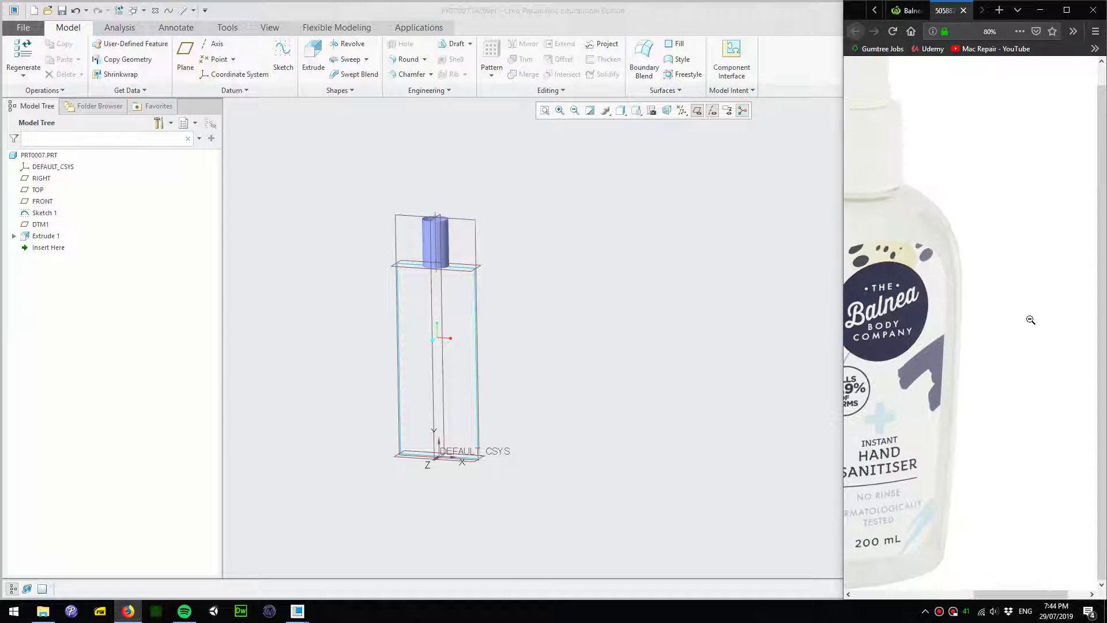
{"action": "left_click_drag", "start_coordinate": [1018, 594], "coordinate": [968, 593]}
{"action": "scroll", "coordinate": [1021, 417], "scroll_direction": "down", "scroll_amount": 1, "text": "ctrl"}
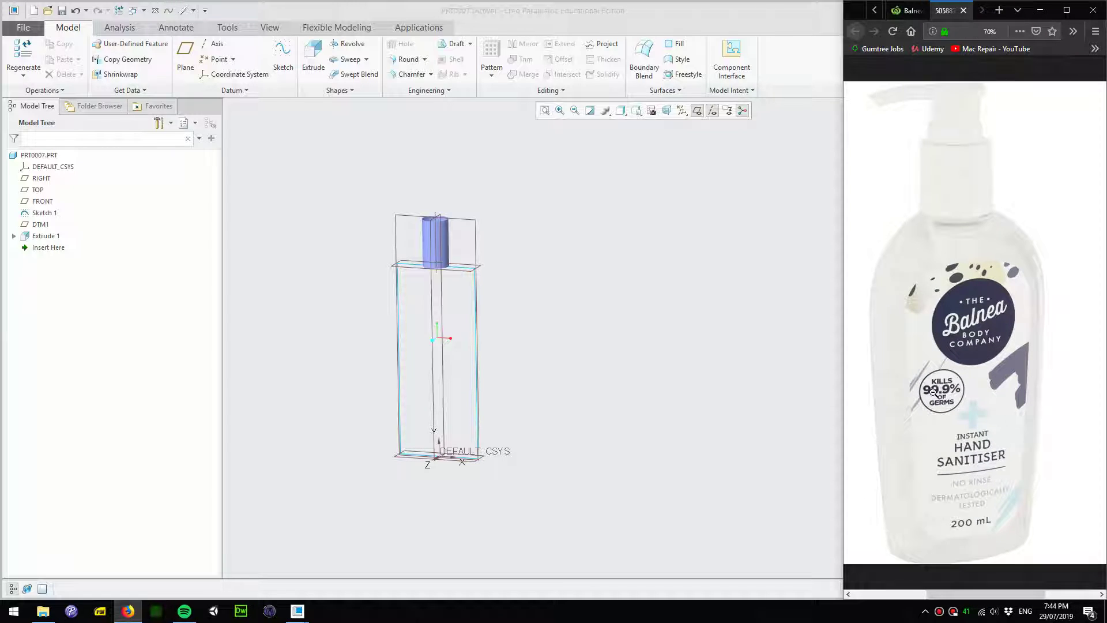
{"action": "left_click", "coordinate": [711, 197]}
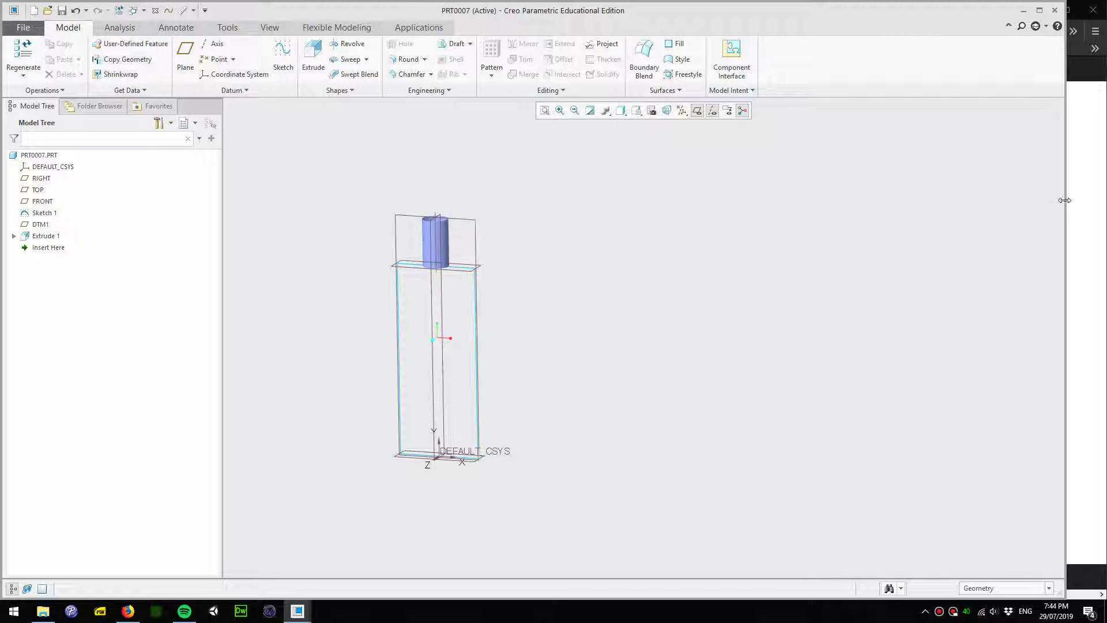
{"action": "left_click_drag", "start_coordinate": [1065, 200], "coordinate": [844, 215]}
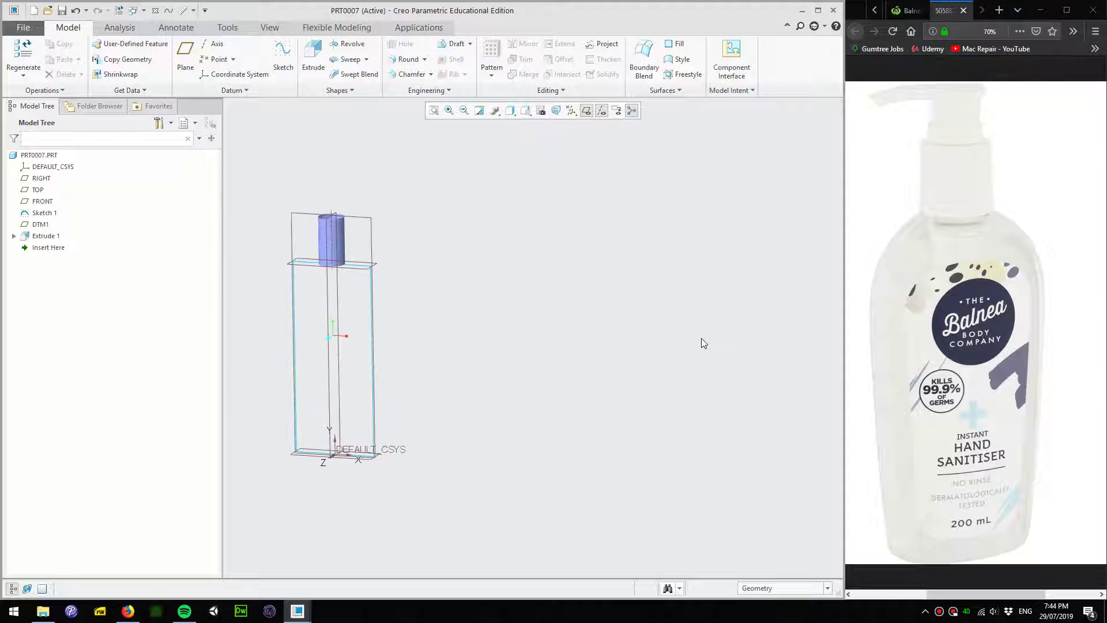
{"action": "scroll", "coordinate": [537, 317], "scroll_direction": "down", "scroll_amount": 1}
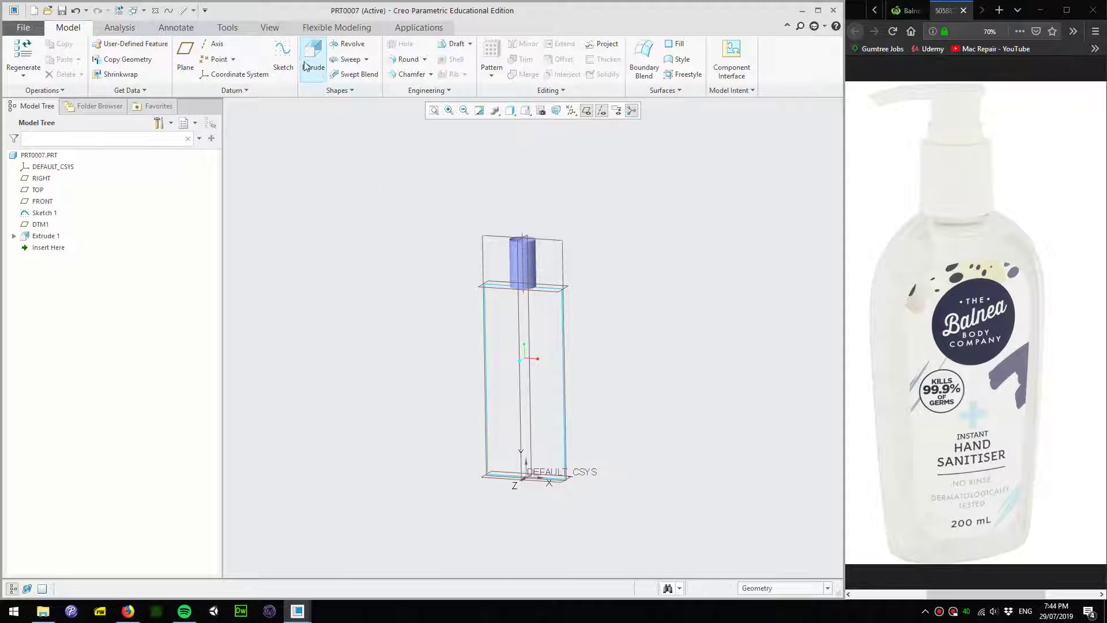
{"action": "left_click", "coordinate": [337, 210]}
Start a sketch on the TOP plane, viewed straight on
{"action": "left_click", "coordinate": [284, 65]}
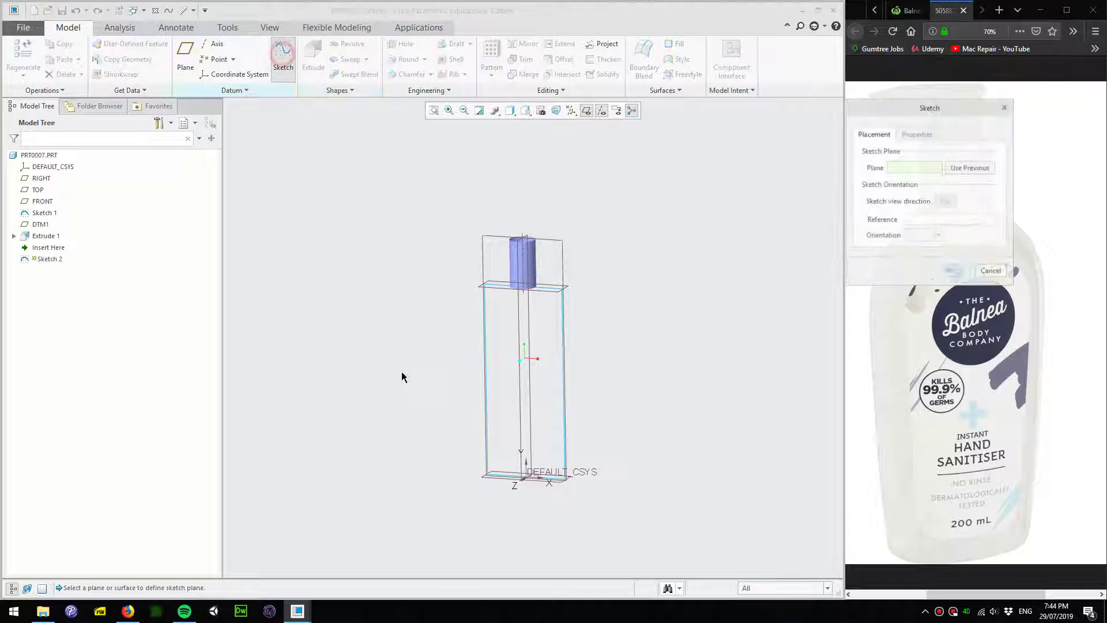
{"action": "left_click", "coordinate": [548, 475]}
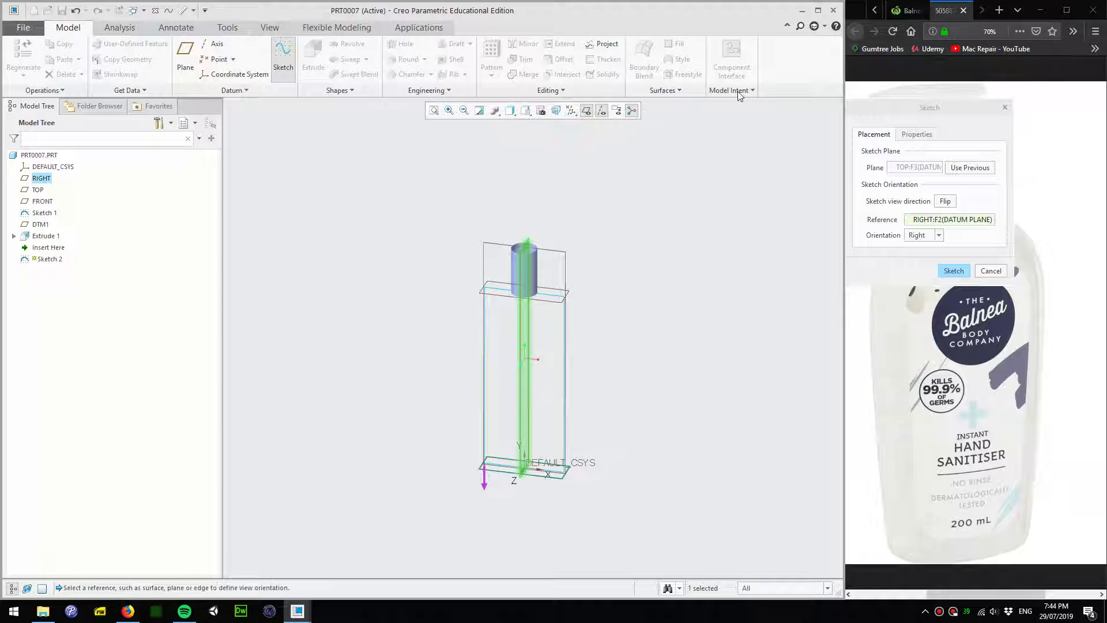
{"action": "left_click", "coordinate": [950, 269]}
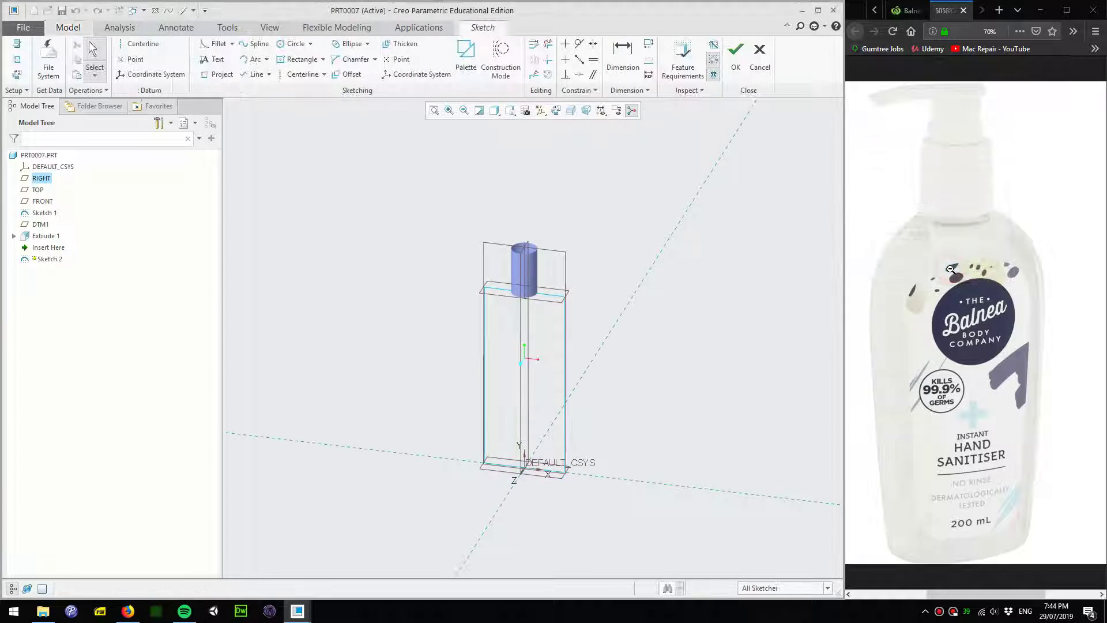
{"action": "left_click", "coordinate": [556, 110]}
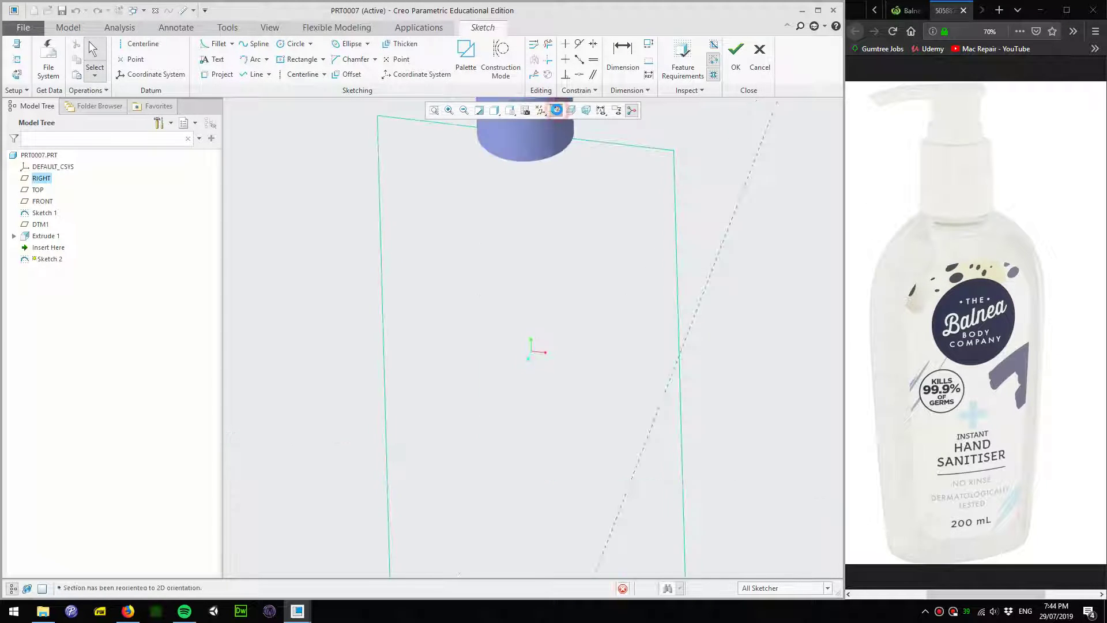
{"action": "scroll", "coordinate": [476, 317], "scroll_direction": "down", "scroll_amount": 2}
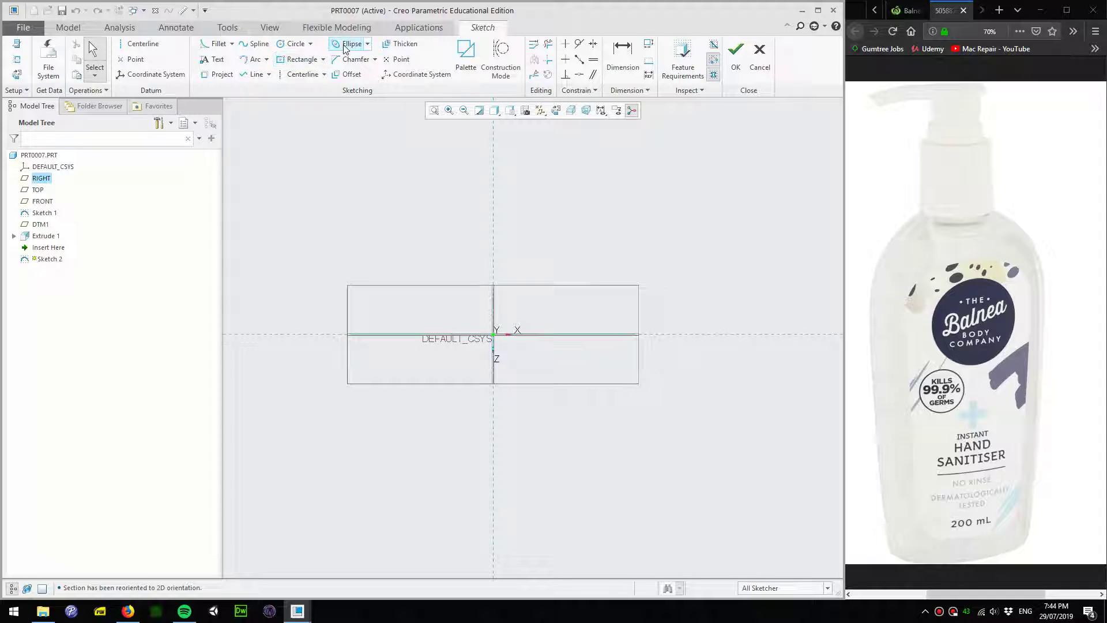
Draw a wide ellipse centred on the sketch origin
{"action": "left_click", "coordinate": [349, 43]}
{"action": "left_click", "coordinate": [494, 333]}
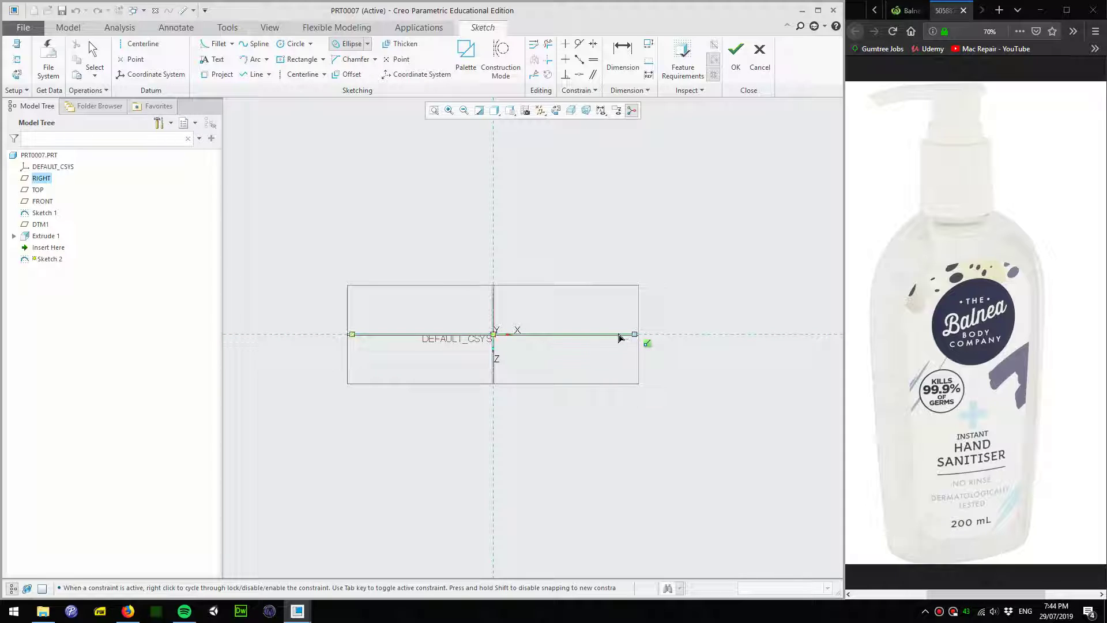
{"action": "scroll", "coordinate": [608, 340], "scroll_direction": "up", "scroll_amount": 3}
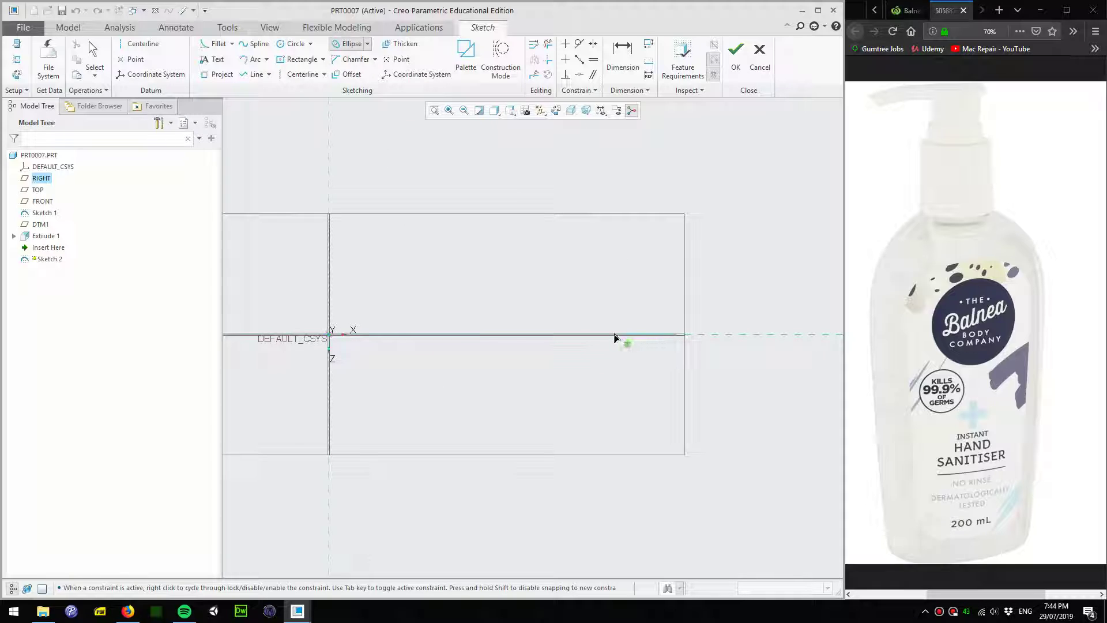
{"action": "left_click", "coordinate": [606, 335]}
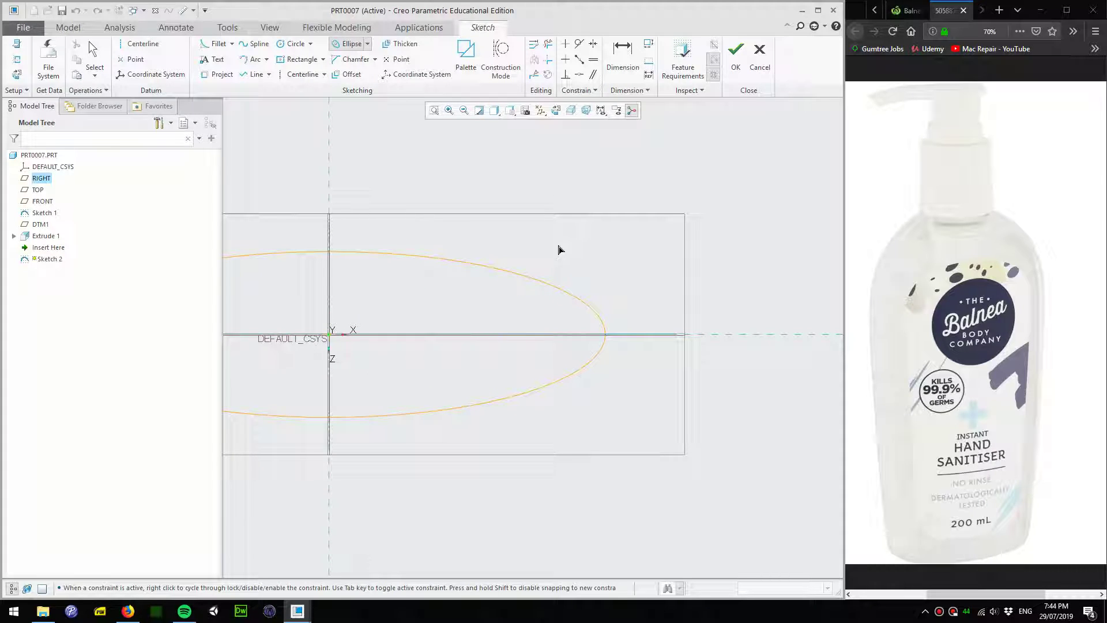
{"action": "left_click", "coordinate": [559, 244]}
{"action": "scroll", "coordinate": [583, 257], "scroll_direction": "down", "scroll_amount": 3}
Accept the ellipse sketch and return to a tilted 3D view
{"action": "left_click", "coordinate": [735, 52]}
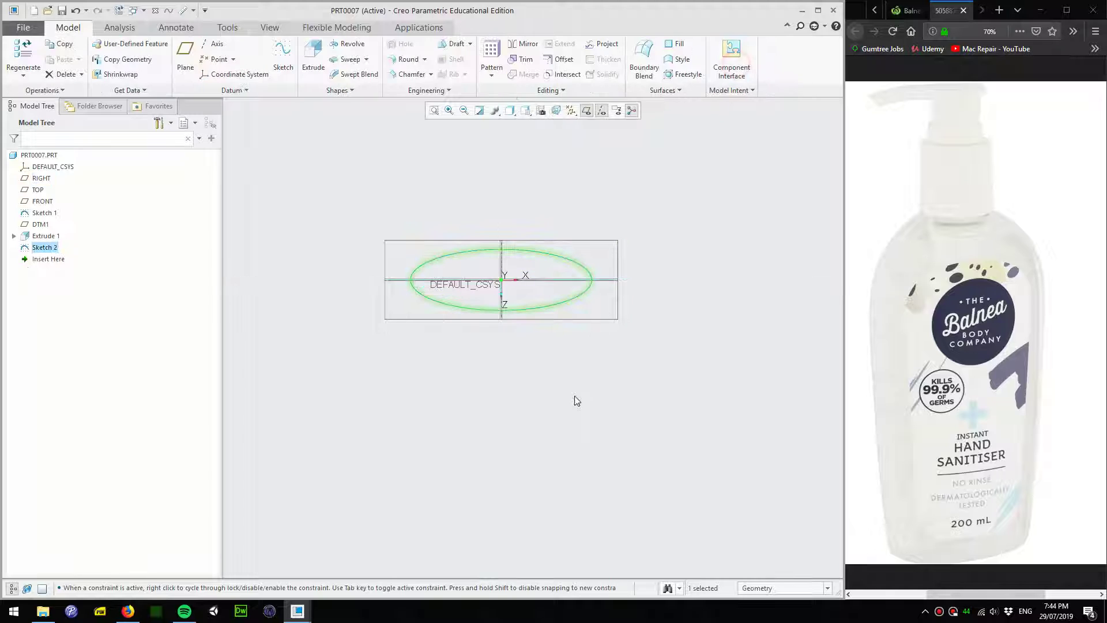
{"action": "mouse_move", "coordinate": [572, 405]}
{"action": "middle_mouse_down"}
{"action": "mouse_move", "coordinate": [554, 314]}
{"action": "mouse_move", "coordinate": [564, 308]}
{"action": "mouse_move", "coordinate": [551, 322]}
{"action": "middle_mouse_up"}
{"action": "left_click", "coordinate": [661, 355]}
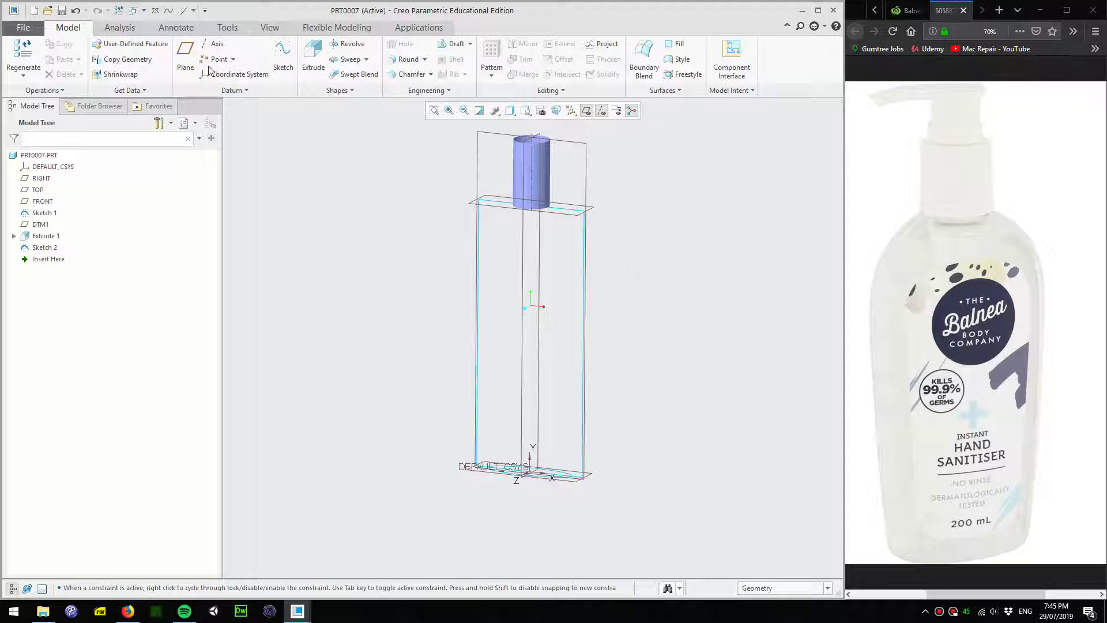
Create datum plane DTM2 offset 180 from the TOP plane
{"action": "left_click", "coordinate": [185, 57]}
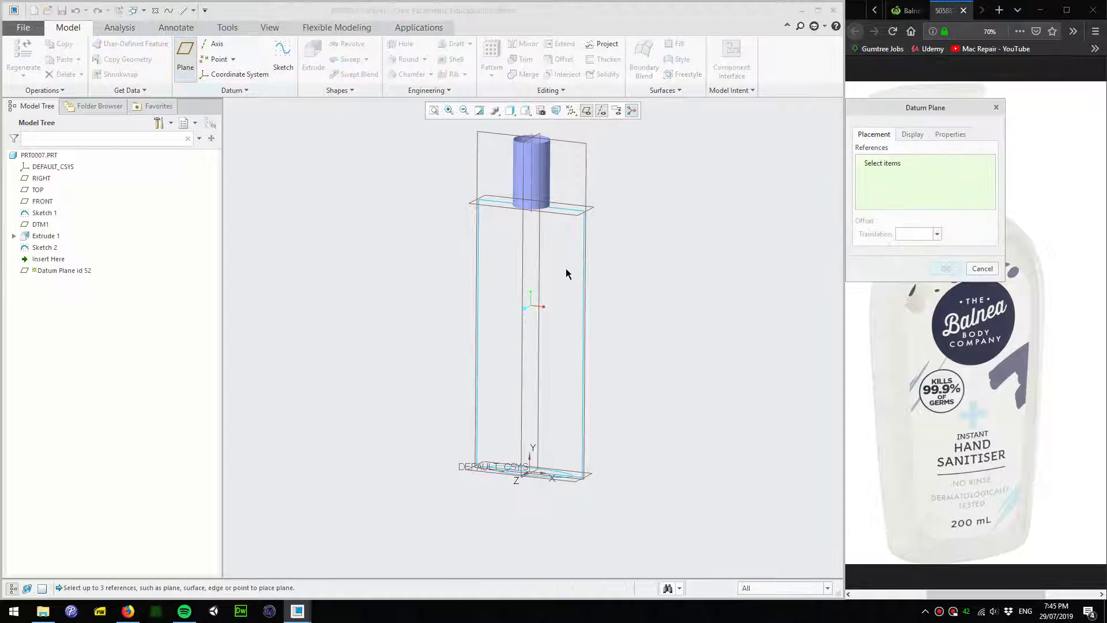
{"action": "left_click", "coordinate": [578, 484]}
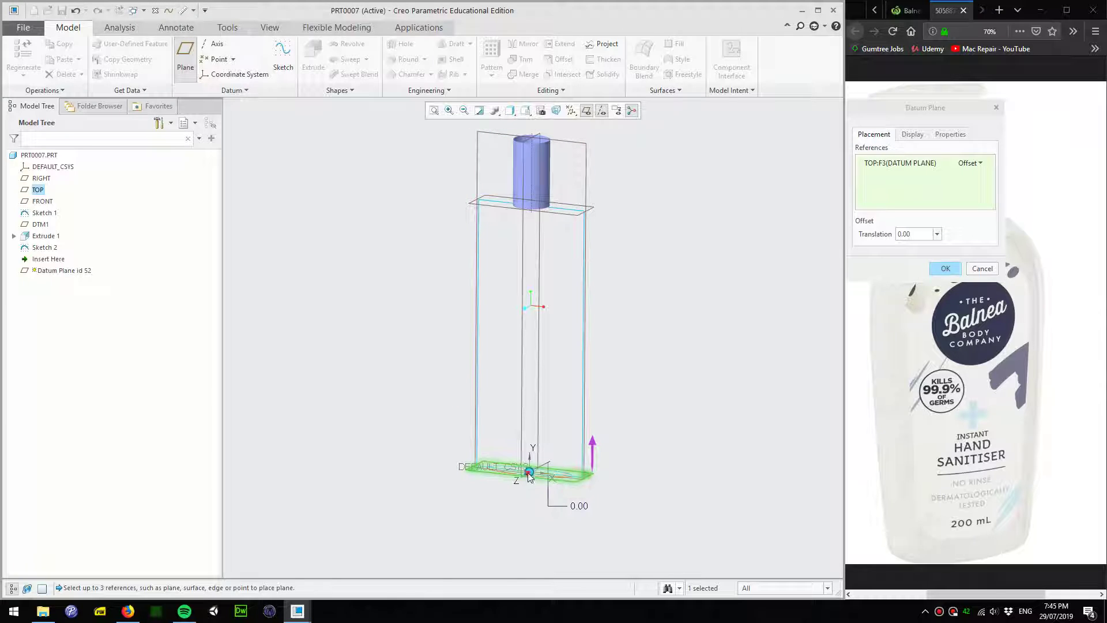
{"action": "left_click_drag", "start_coordinate": [529, 475], "coordinate": [532, 273]}
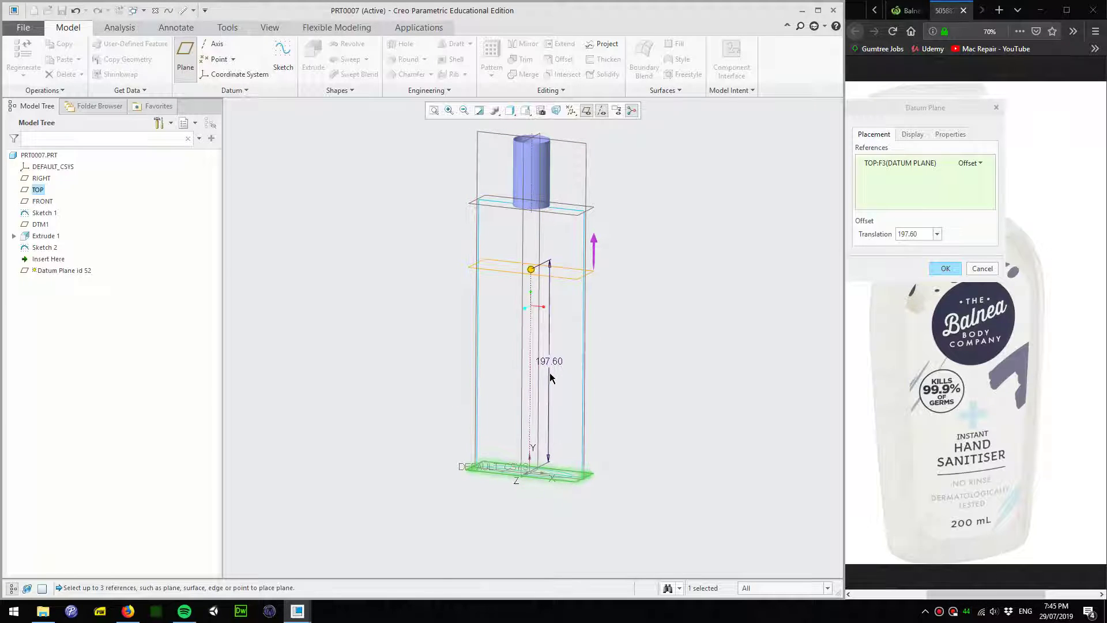
{"action": "double_click", "coordinate": [547, 361]}
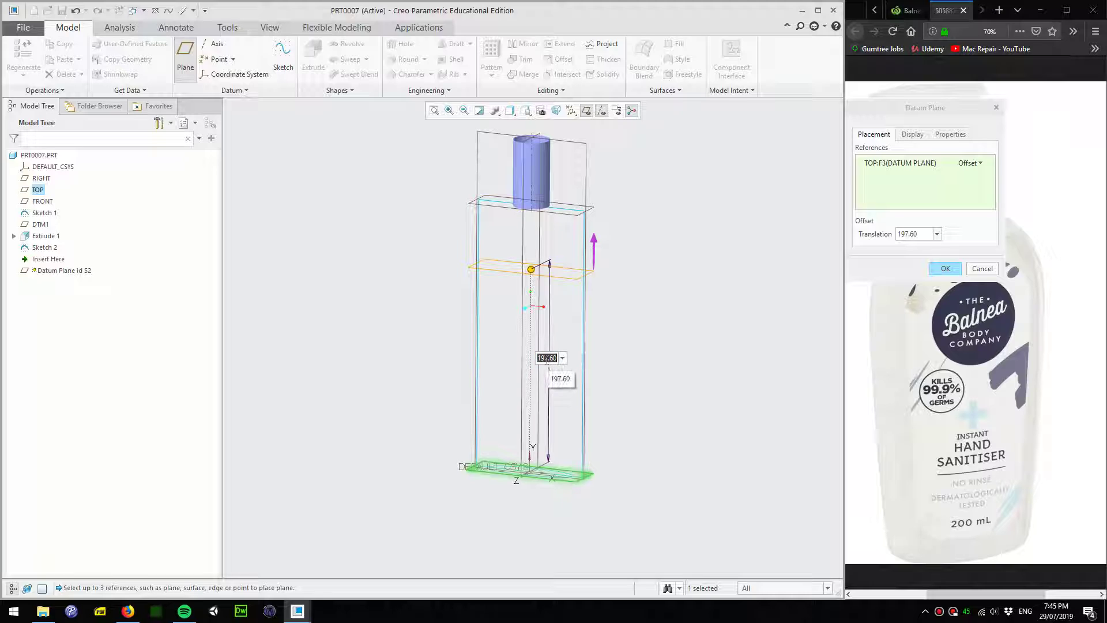
{"action": "type", "text": "199"}
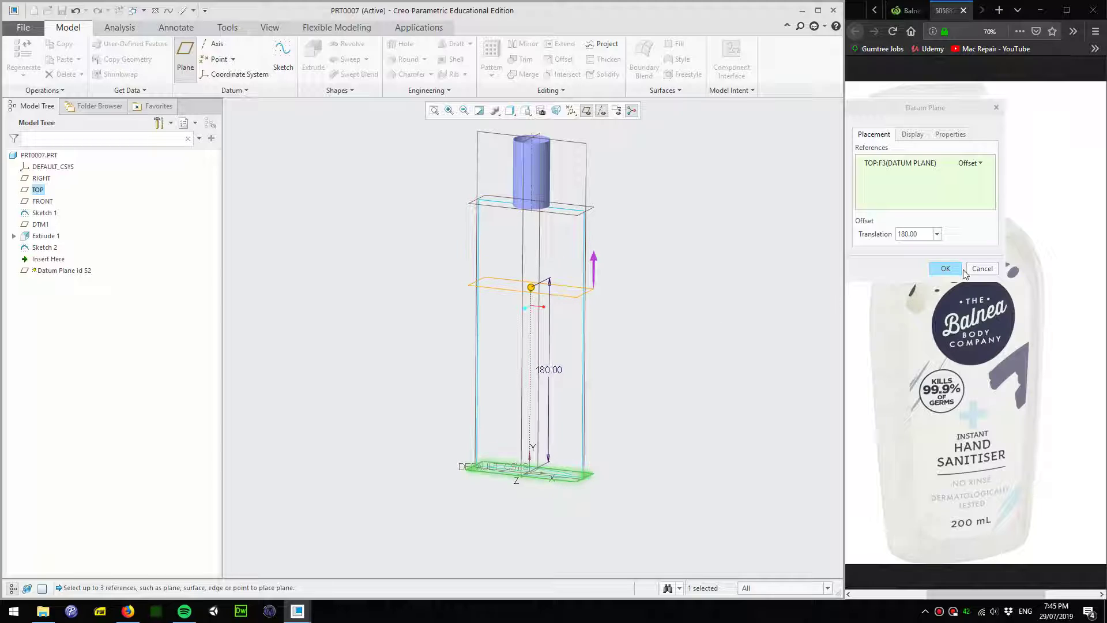
{"action": "left_click", "coordinate": [944, 268]}
{"action": "middle_click_drag", "start_coordinate": [631, 291], "coordinate": [647, 316]}
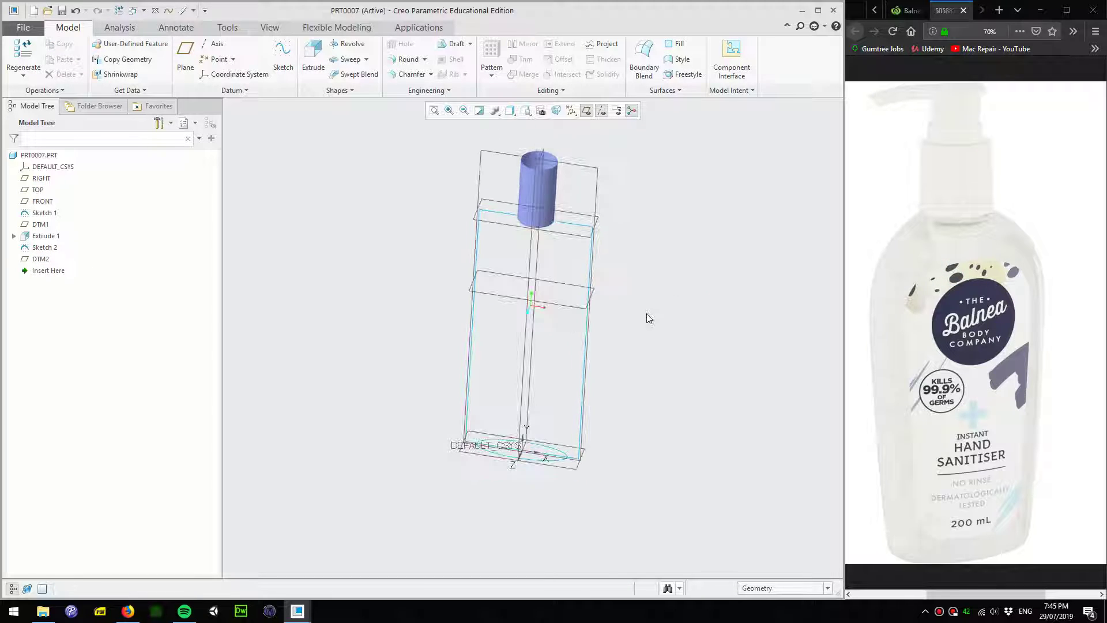
Start a sketch on the middle datum plane, viewed straight on
{"action": "left_click", "coordinate": [282, 61]}
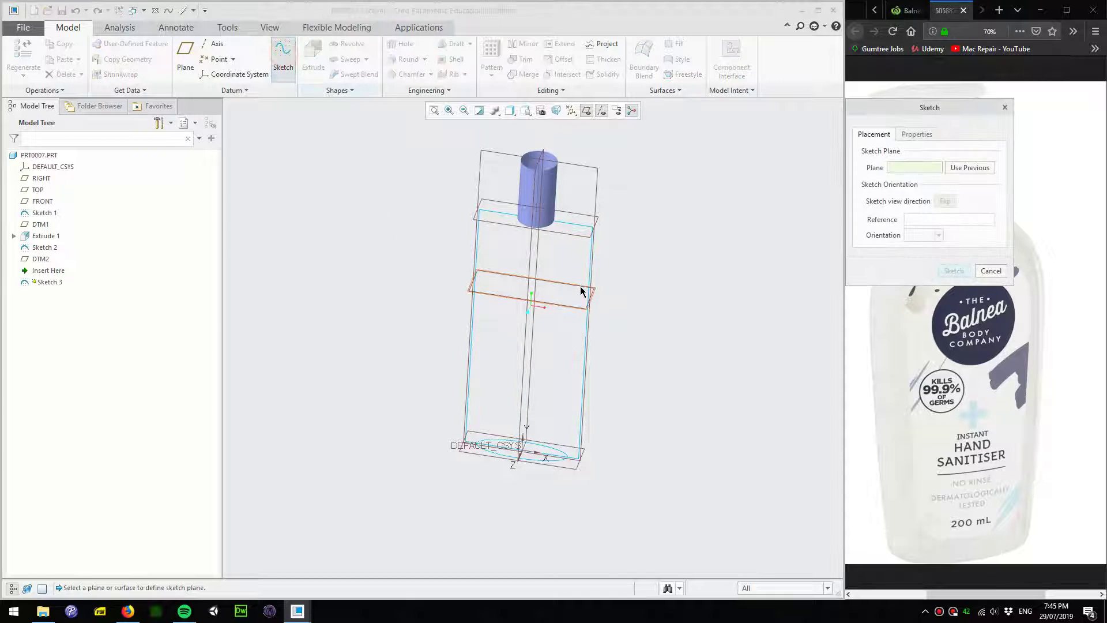
{"action": "left_click", "coordinate": [581, 292]}
{"action": "left_click", "coordinate": [953, 271]}
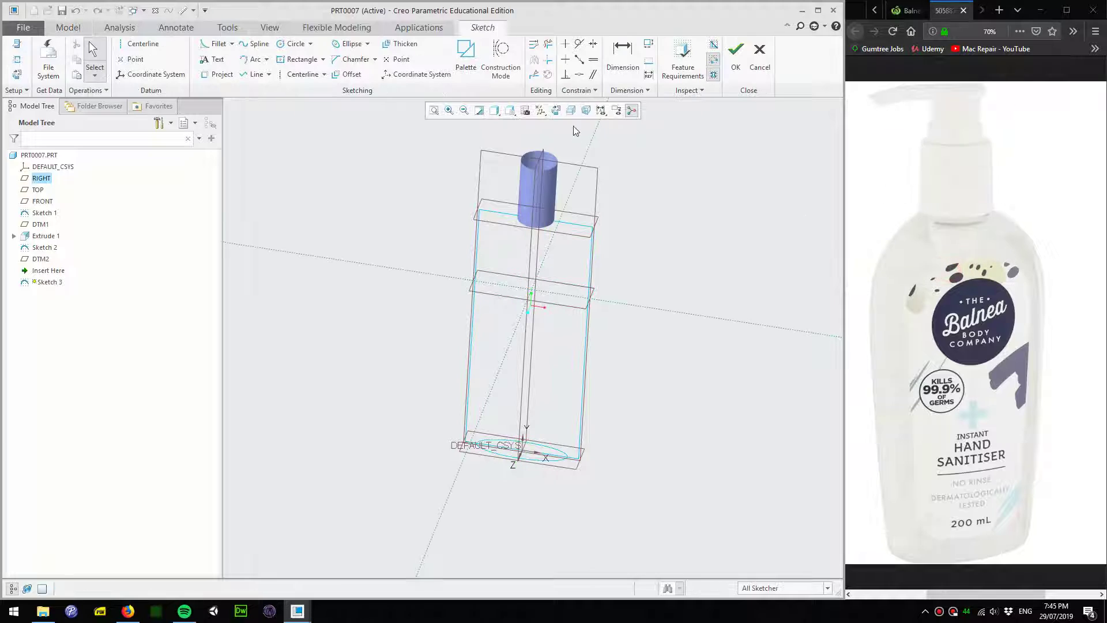
{"action": "left_click", "coordinate": [555, 111]}
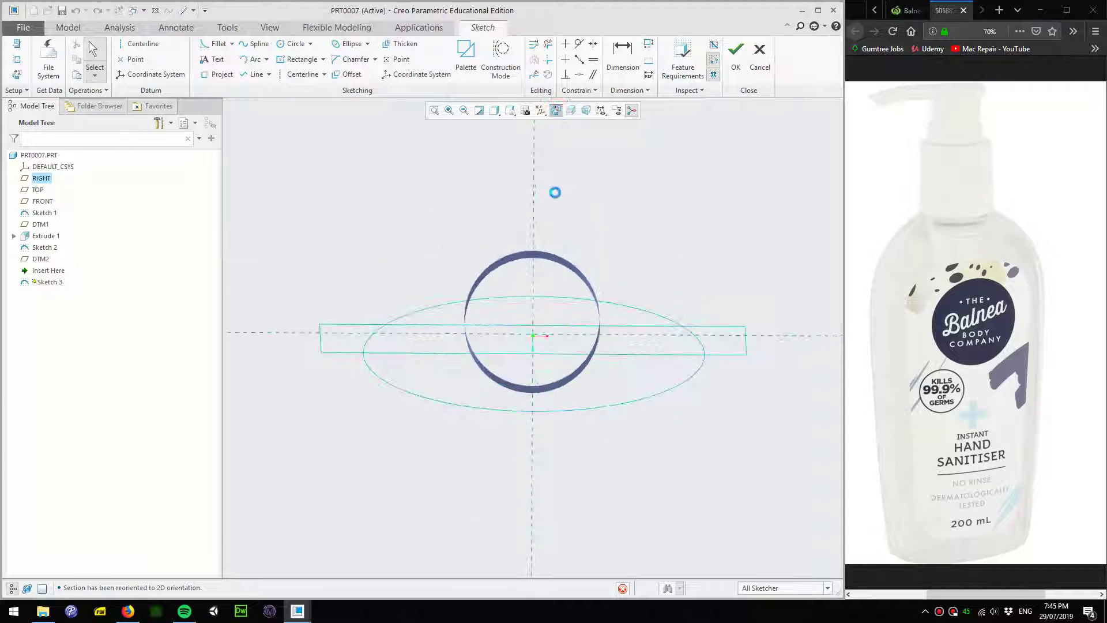
Draw an ellipse about the origin, wider than the base ellipse
{"action": "left_click", "coordinate": [350, 43]}
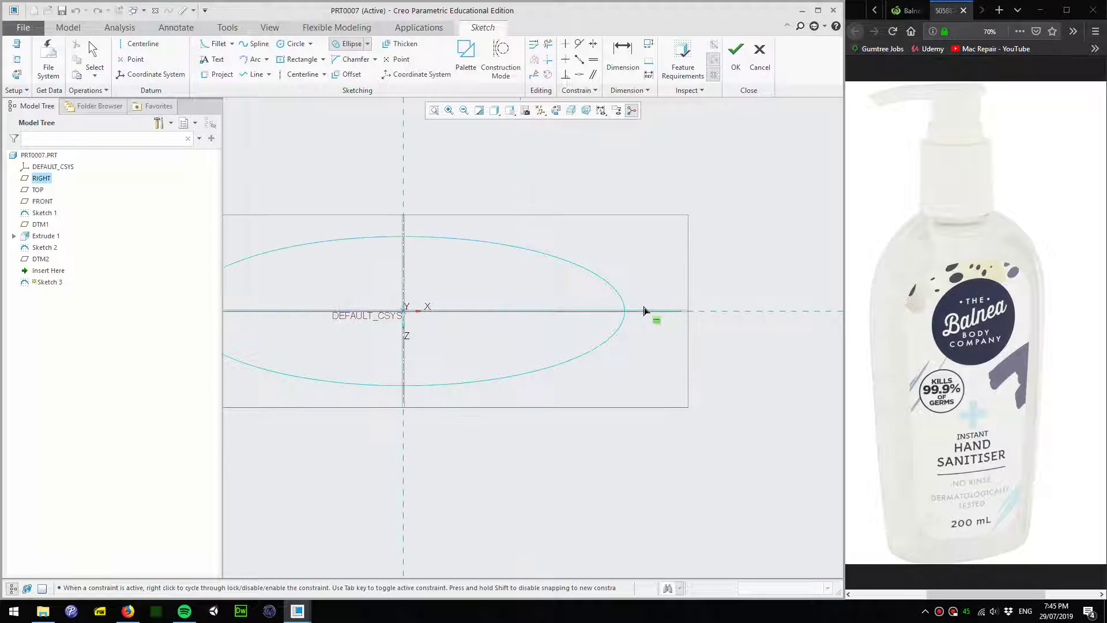
{"action": "scroll", "coordinate": [649, 315], "scroll_direction": "up", "scroll_amount": 2}
{"action": "scroll", "coordinate": [683, 316], "scroll_direction": "up", "scroll_amount": 2}
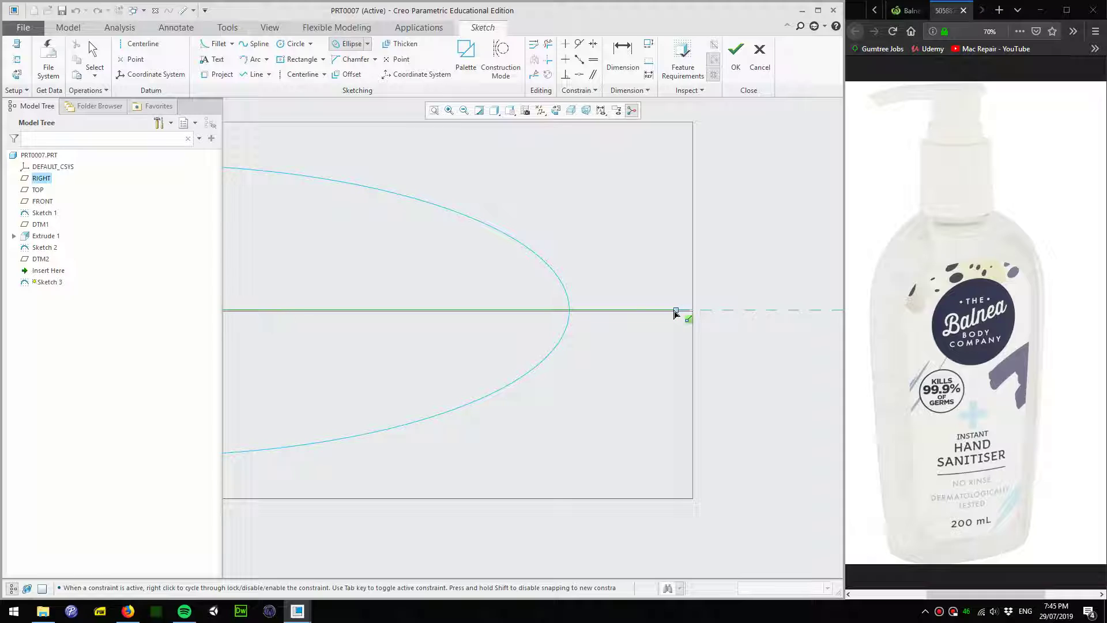
{"action": "left_click", "coordinate": [677, 309]}
{"action": "scroll", "coordinate": [672, 309], "scroll_direction": "down", "scroll_amount": 2}
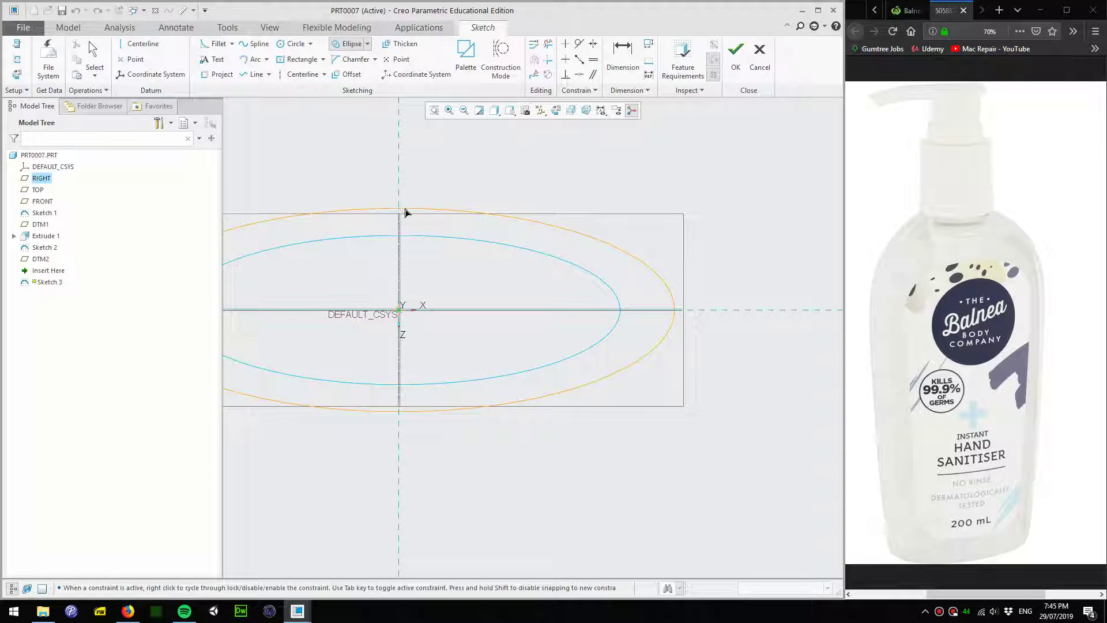
{"action": "left_click", "coordinate": [405, 213]}
{"action": "middle_click", "coordinate": [532, 252]}
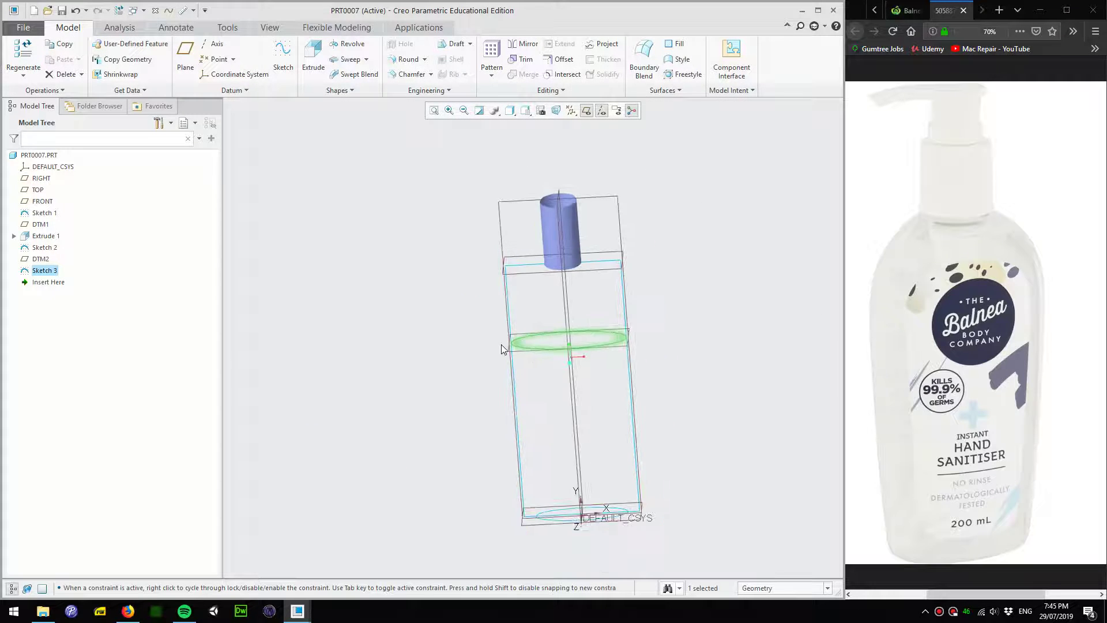
Mirror the Sketch 2 base ellipse across DTM2 to the top of the bottle
{"action": "left_click", "coordinate": [671, 432]}
{"action": "mouse_move", "coordinate": [668, 438]}
{"action": "middle_mouse_down"}
{"action": "mouse_move", "coordinate": [657, 398]}
{"action": "mouse_move", "coordinate": [650, 419]}
{"action": "middle_mouse_up"}
{"action": "scroll", "coordinate": [649, 419], "scroll_direction": "down", "scroll_amount": 2}
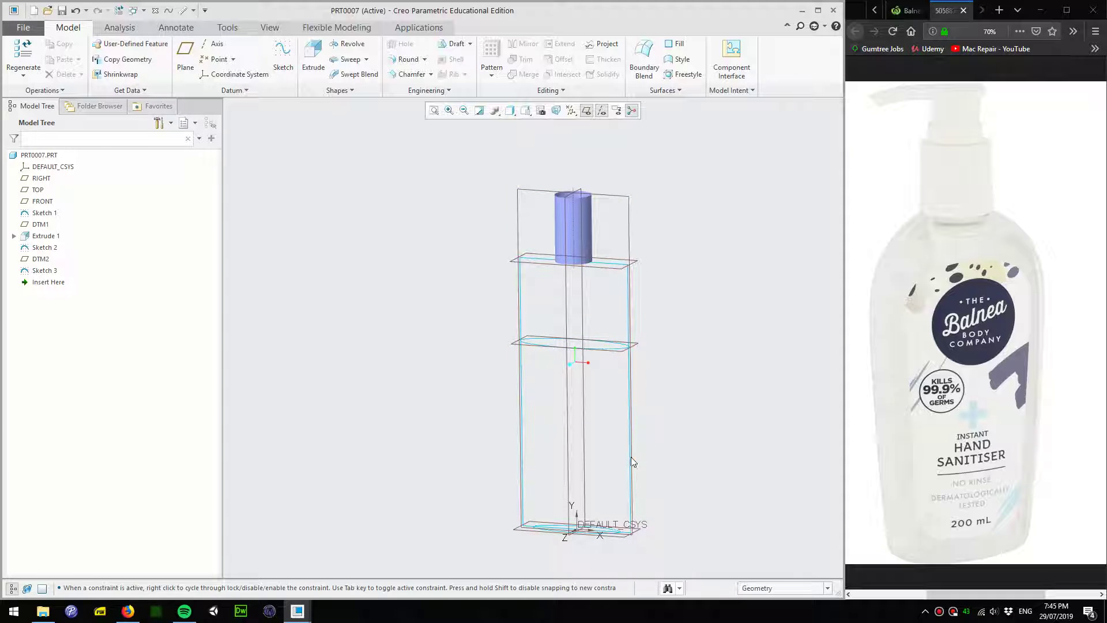
{"action": "scroll", "coordinate": [529, 539], "scroll_direction": "down", "scroll_amount": 4}
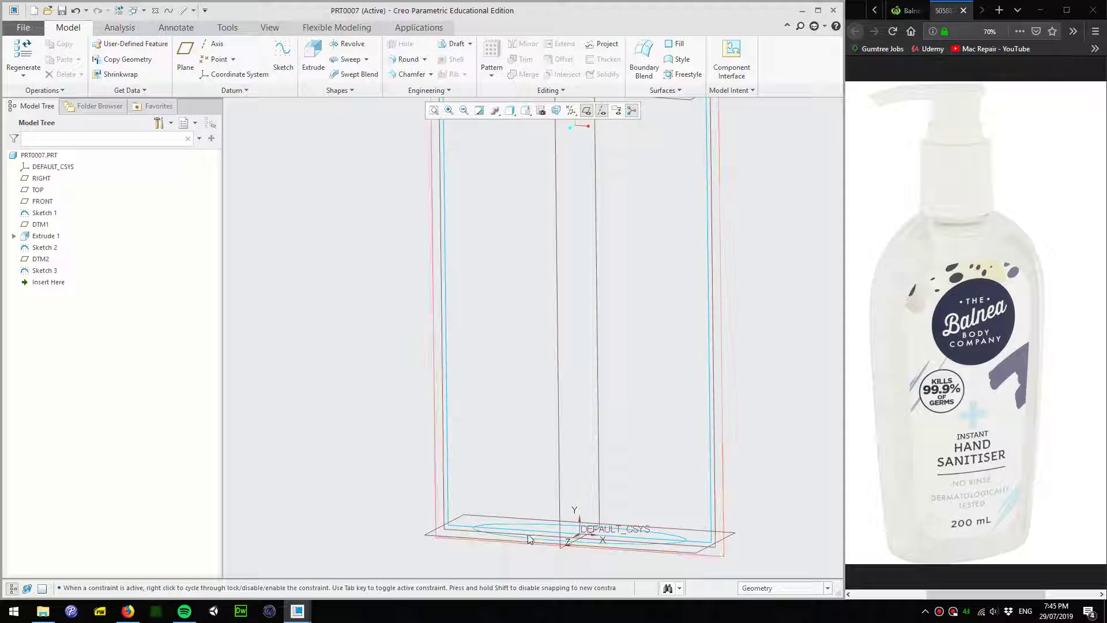
{"action": "left_click", "coordinate": [499, 525]}
{"action": "scroll", "coordinate": [359, 423], "scroll_direction": "up", "scroll_amount": 2}
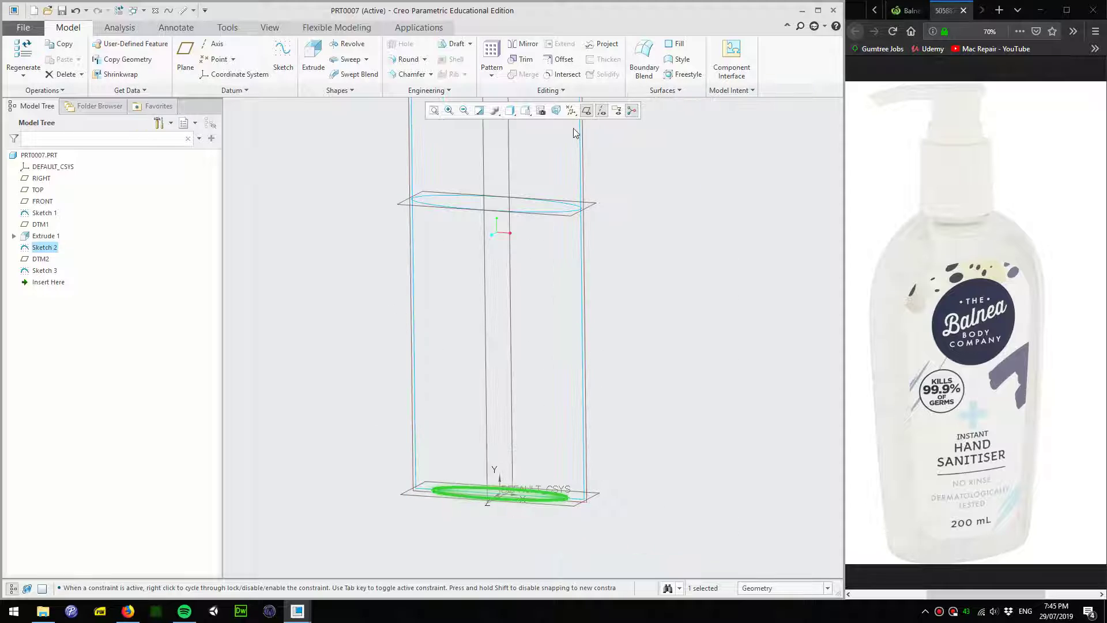
{"action": "left_click", "coordinate": [525, 44]}
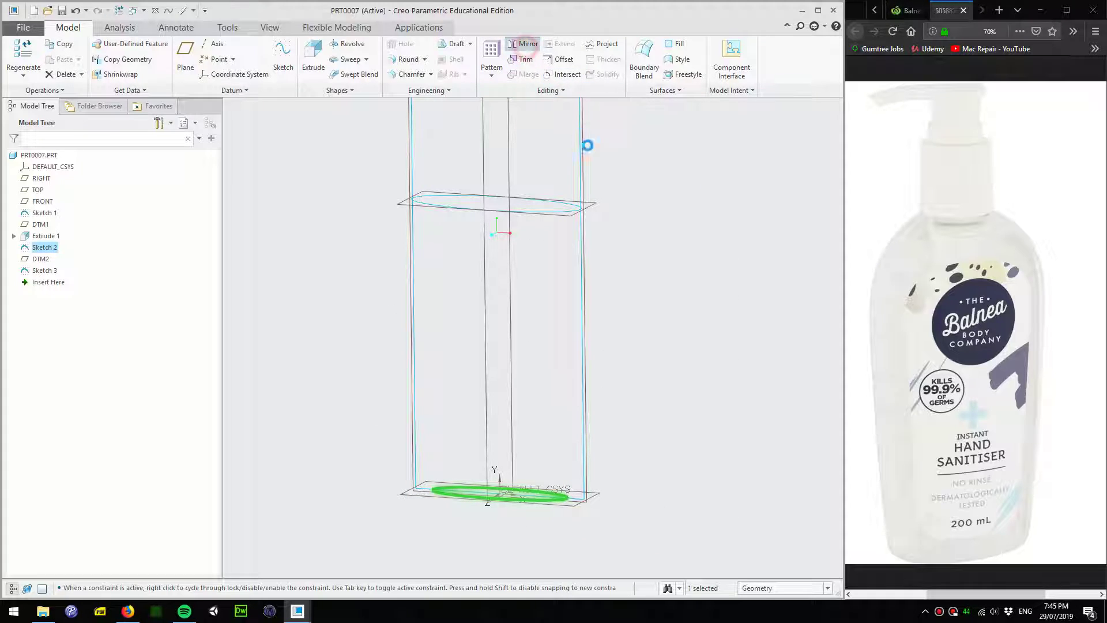
{"action": "left_click", "coordinate": [595, 208]}
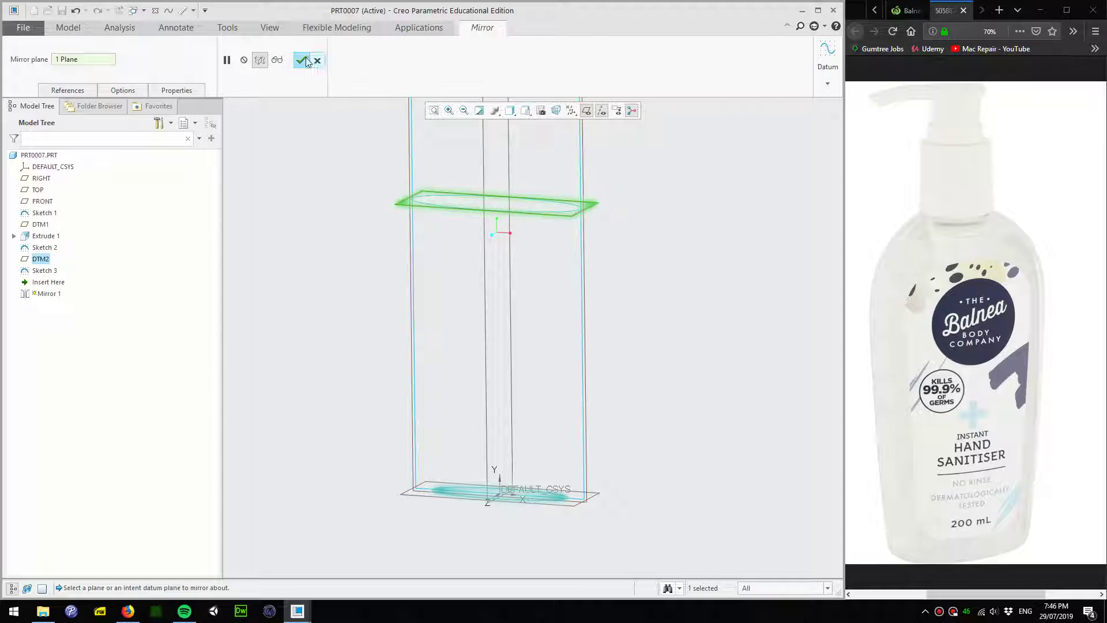
{"action": "left_click", "coordinate": [302, 59]}
{"action": "left_click", "coordinate": [711, 369]}
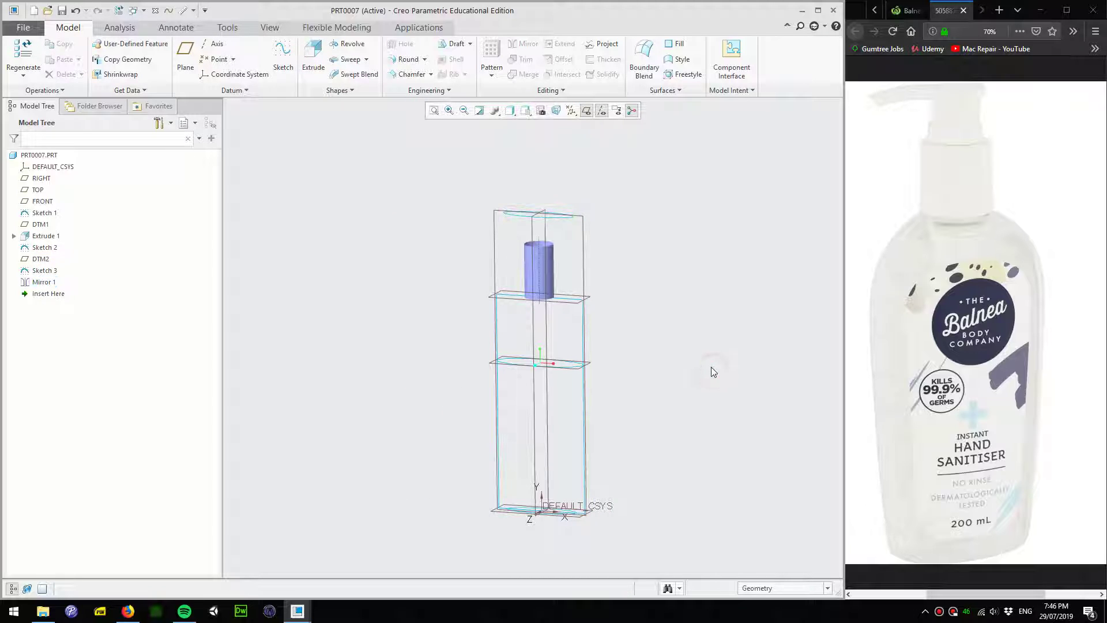
Start a Blend feature and switch it to Selected sections, confirming the section reset
{"action": "left_click", "coordinate": [245, 89]}
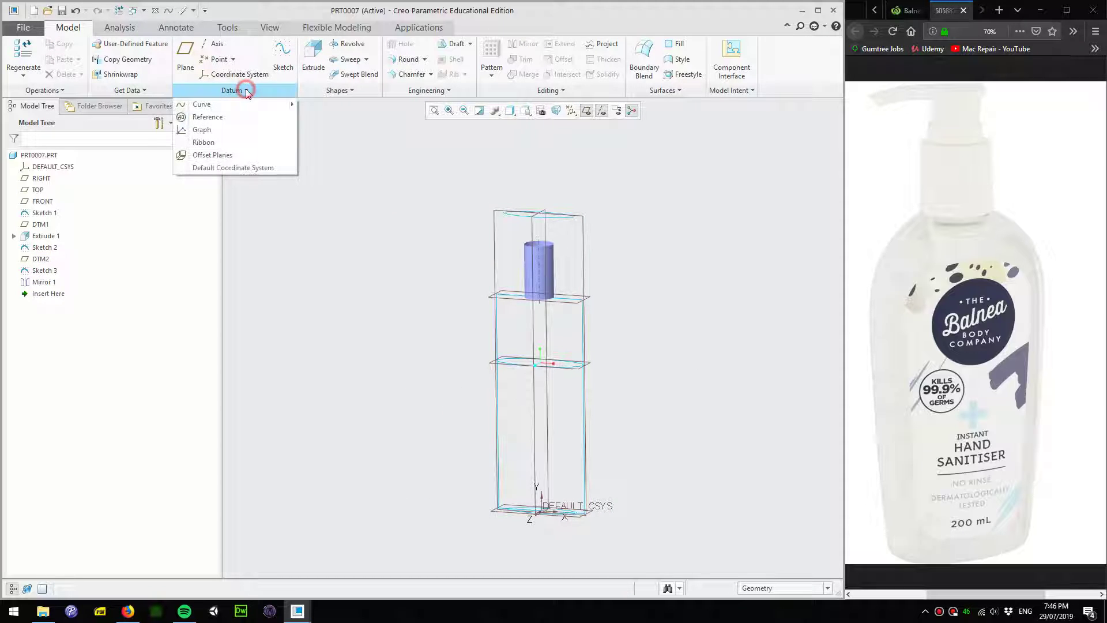
{"action": "left_click", "coordinate": [327, 92]}
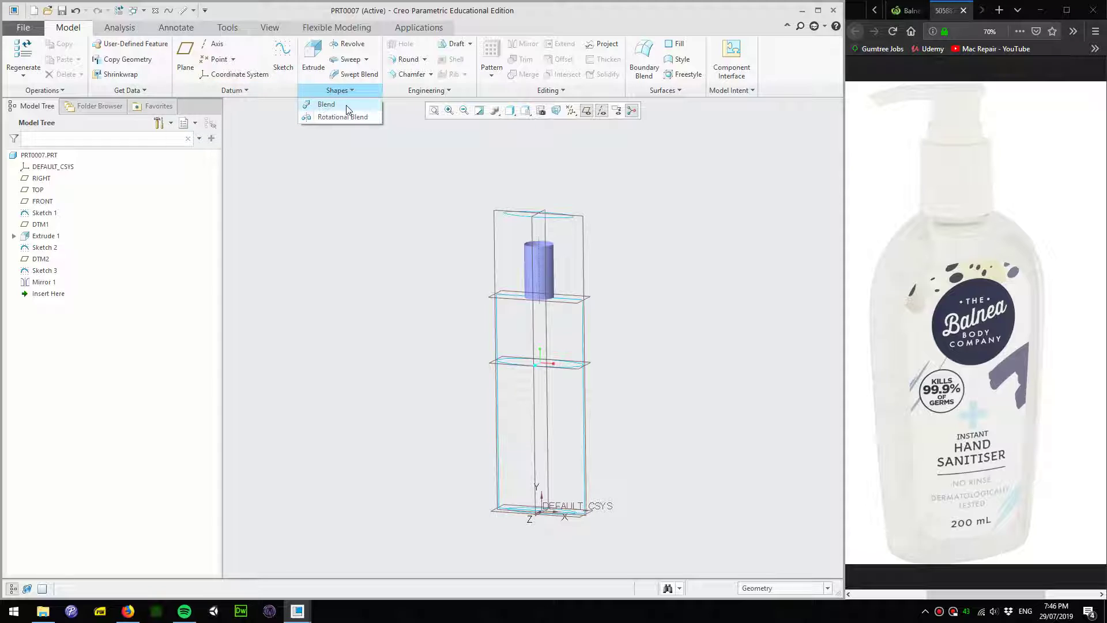
{"action": "left_click", "coordinate": [328, 105]}
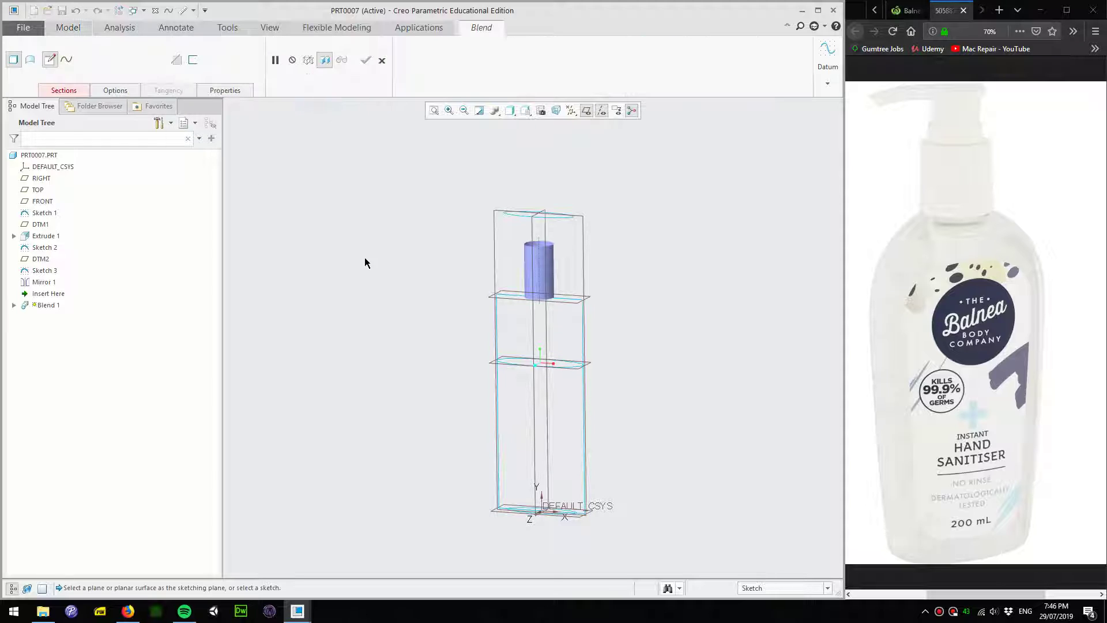
{"action": "scroll", "coordinate": [522, 516], "scroll_direction": "down", "scroll_amount": 3}
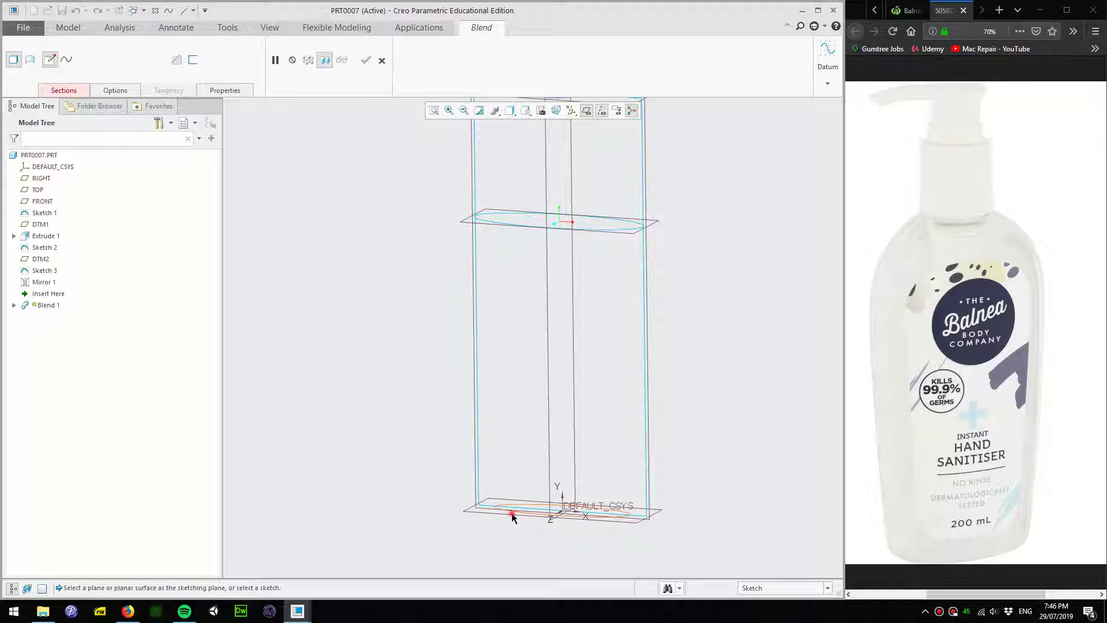
{"action": "left_click", "coordinate": [512, 517]}
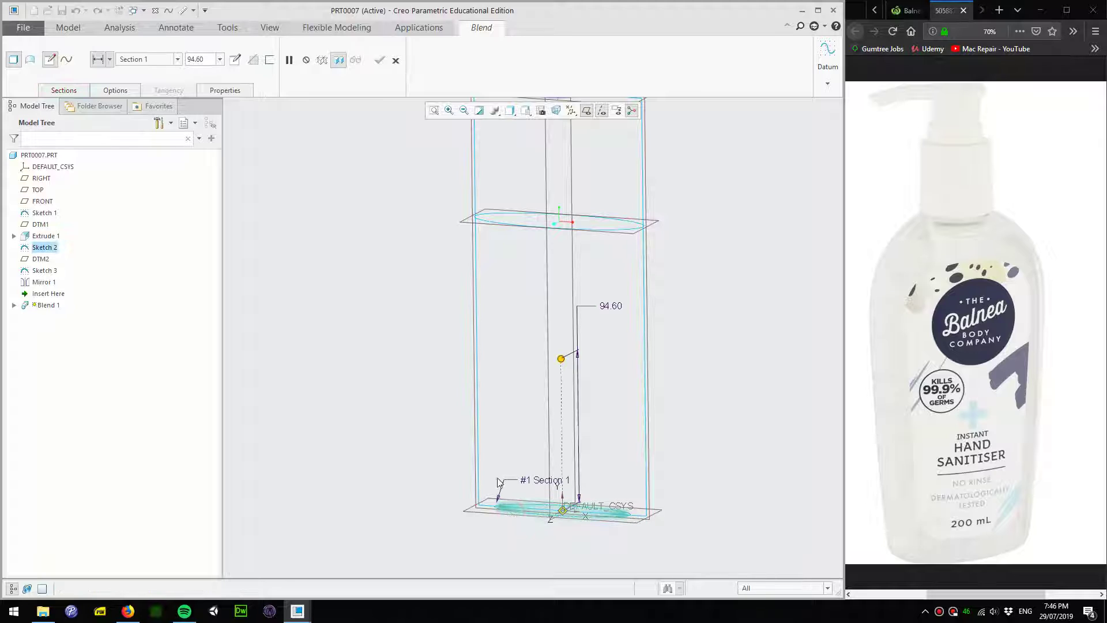
{"action": "left_click", "coordinate": [79, 91]}
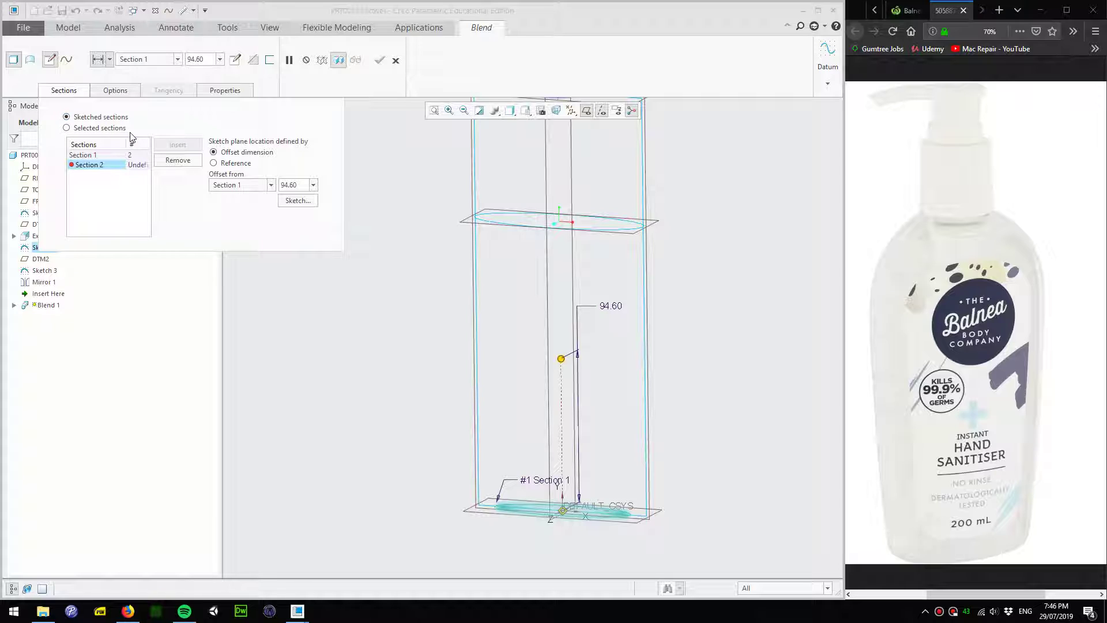
{"action": "left_click", "coordinate": [92, 130]}
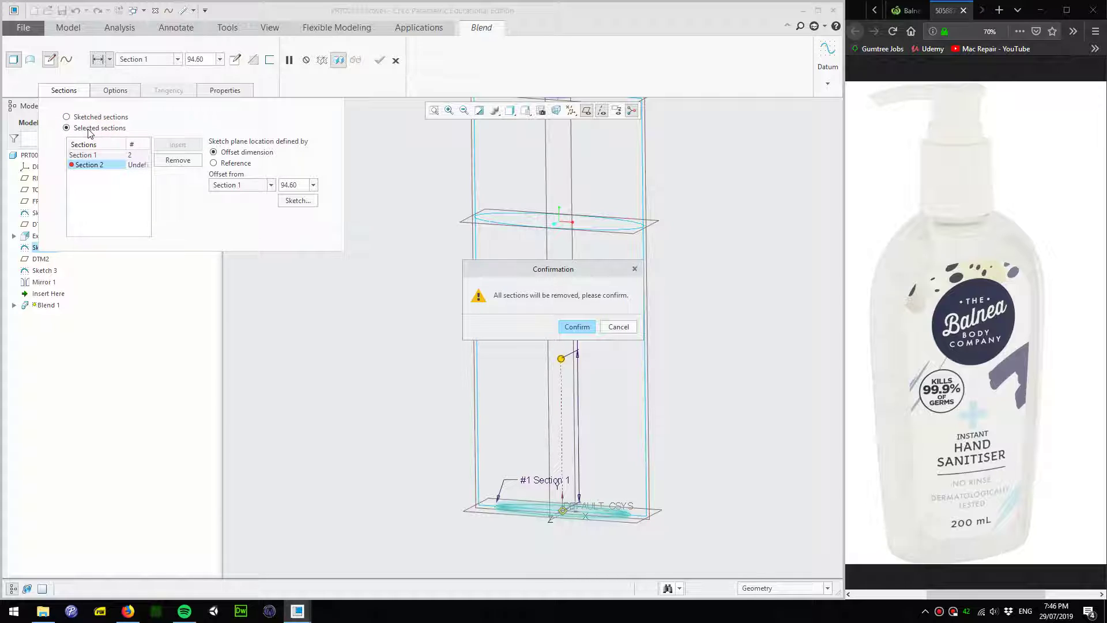
{"action": "left_click", "coordinate": [573, 328]}
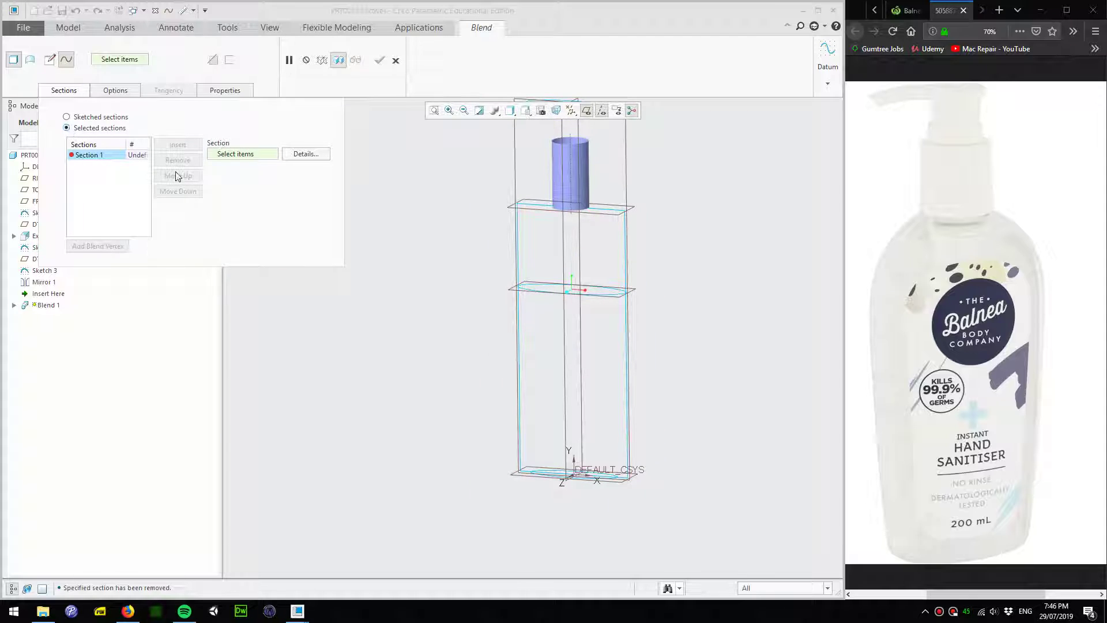
{"action": "scroll", "coordinate": [547, 480], "scroll_direction": "down", "scroll_amount": 3}
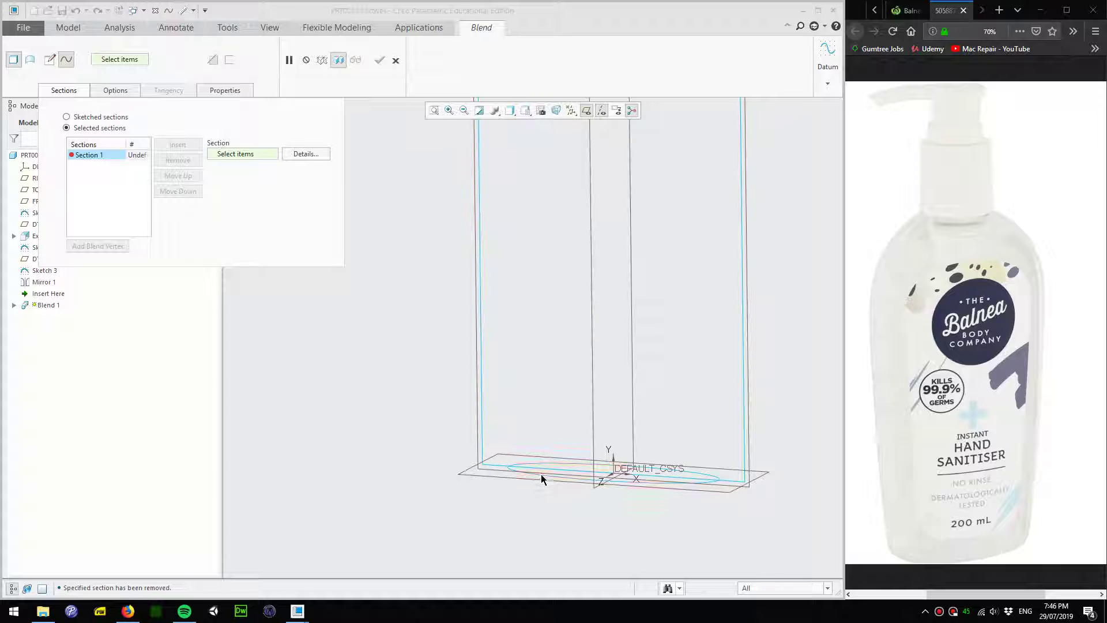
Use the bottom ellipse as Section 1 and add the middle ellipse as Section 2
{"action": "left_click", "coordinate": [547, 473]}
{"action": "scroll", "coordinate": [546, 474], "scroll_direction": "up", "scroll_amount": 3}
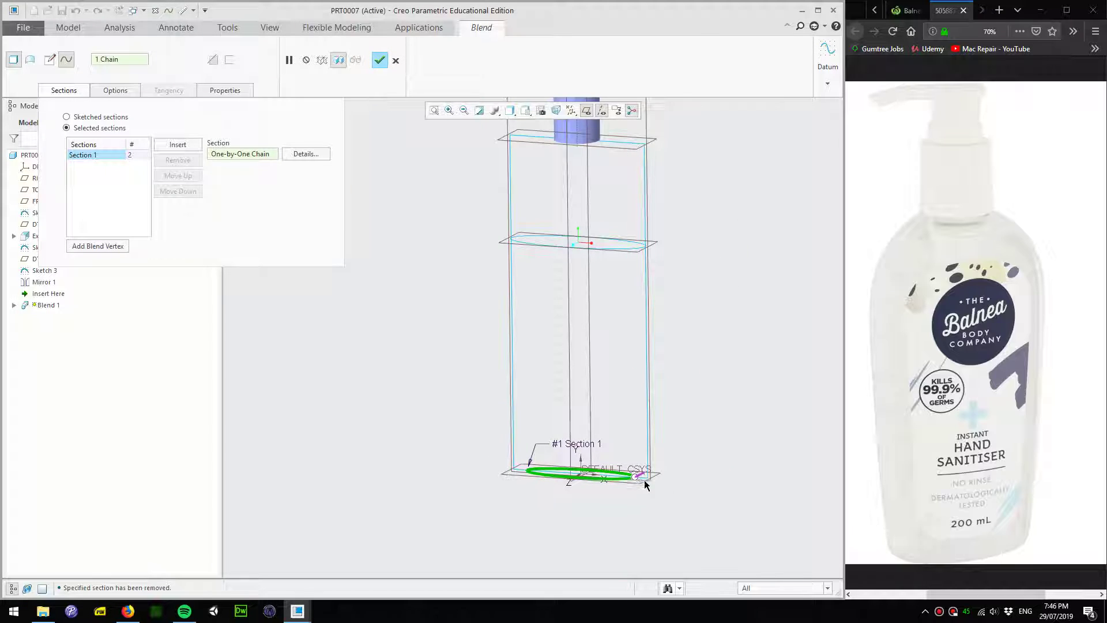
{"action": "scroll", "coordinate": [641, 484], "scroll_direction": "up", "scroll_amount": 2}
{"action": "scroll", "coordinate": [634, 493], "scroll_direction": "down", "scroll_amount": 2}
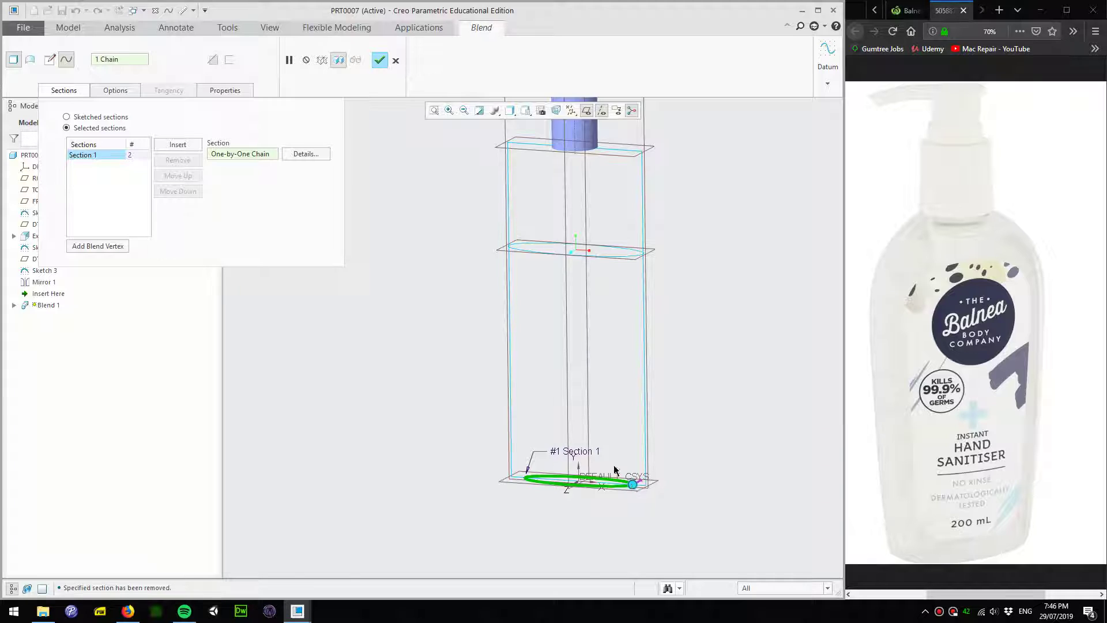
{"action": "right_click", "coordinate": [97, 180]}
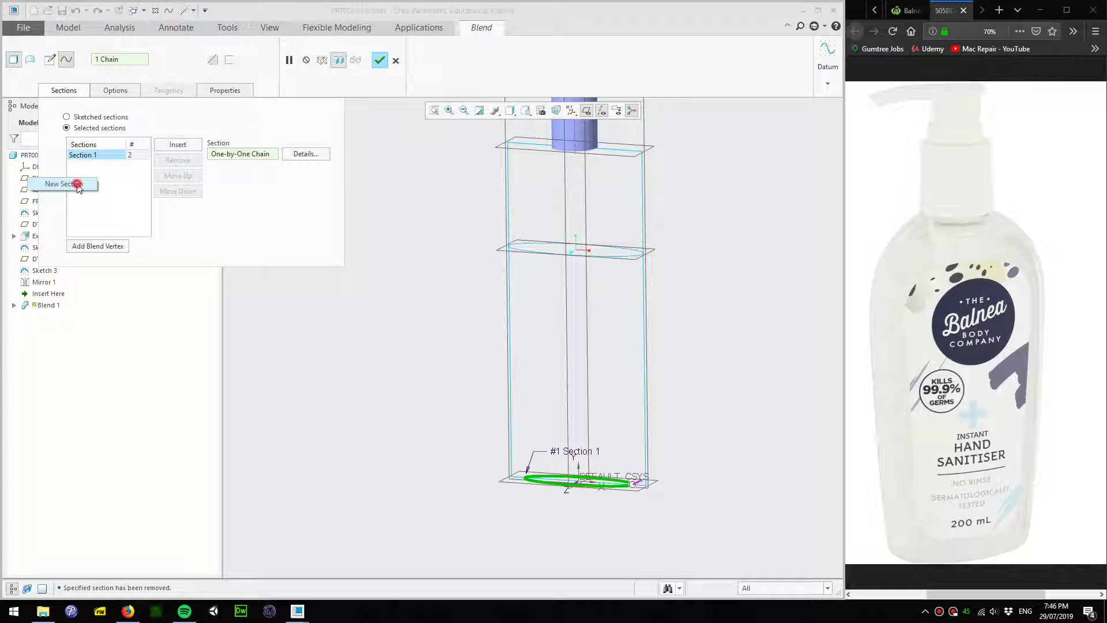
{"action": "left_click", "coordinate": [76, 184]}
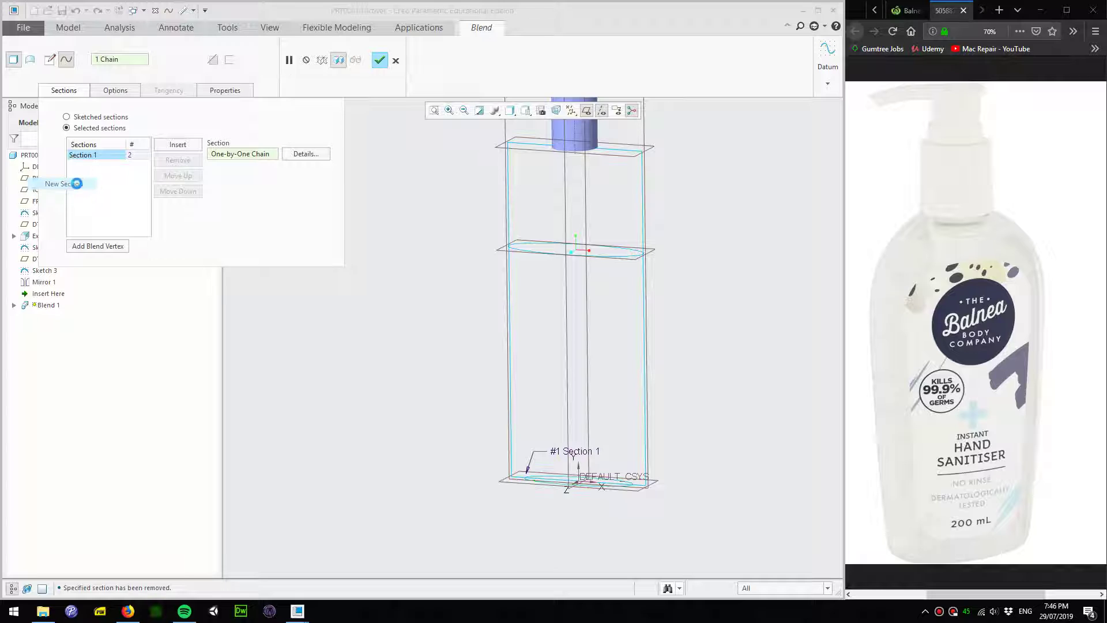
{"action": "left_click", "coordinate": [638, 253]}
{"action": "scroll", "coordinate": [653, 269], "scroll_direction": "up", "scroll_amount": 2}
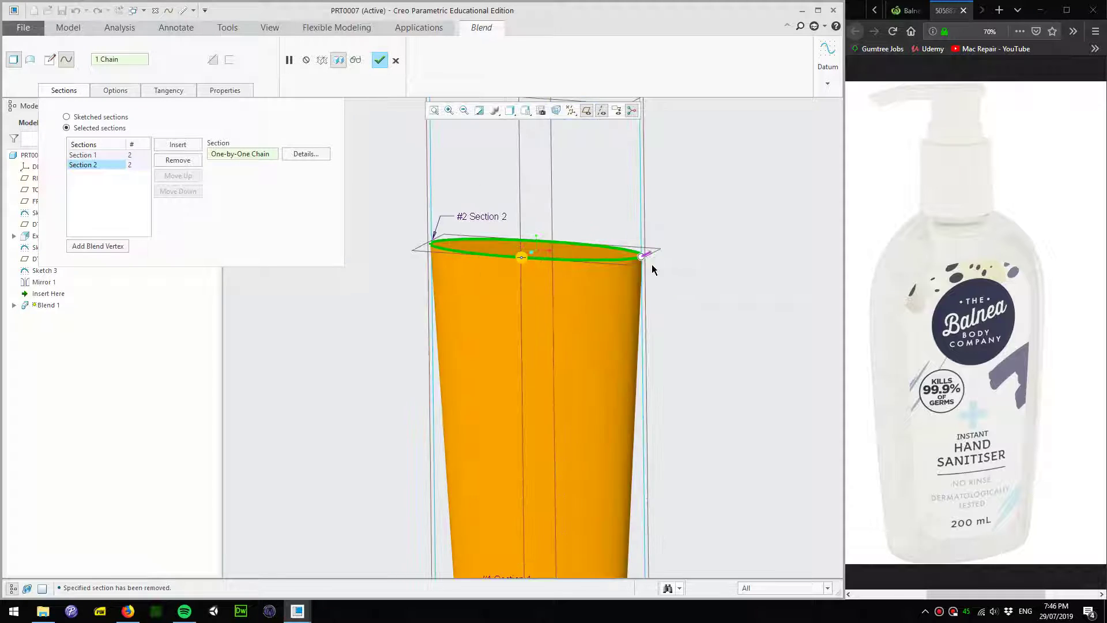
{"action": "scroll", "coordinate": [644, 264], "scroll_direction": "down", "scroll_amount": 2}
{"action": "scroll", "coordinate": [650, 281], "scroll_direction": "down", "scroll_amount": 2}
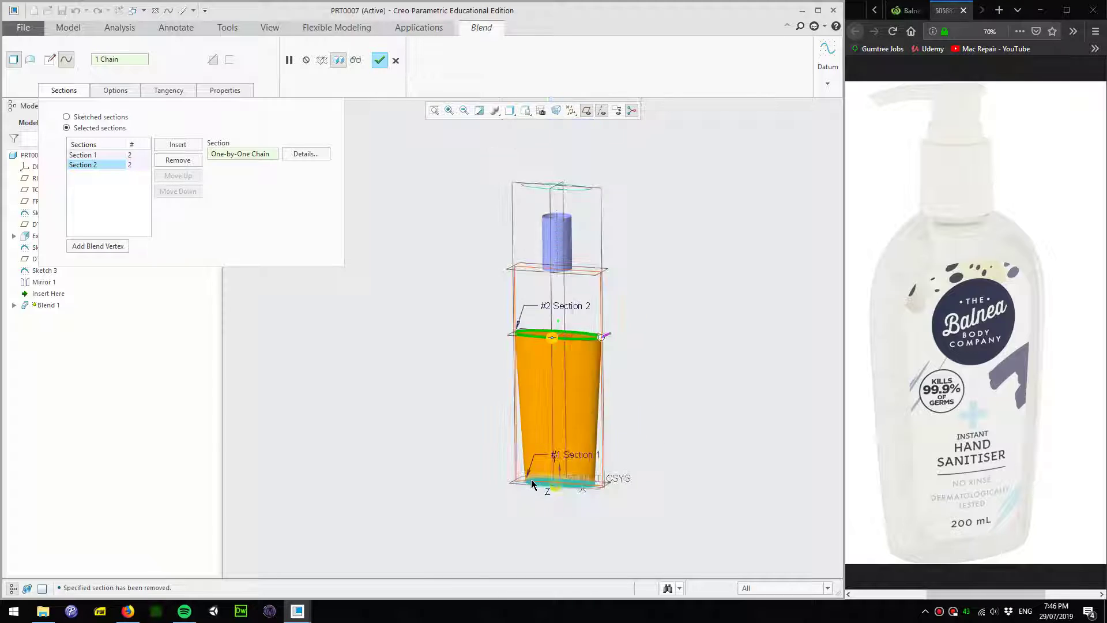
{"action": "scroll", "coordinate": [591, 288], "scroll_direction": "down", "scroll_amount": 1}
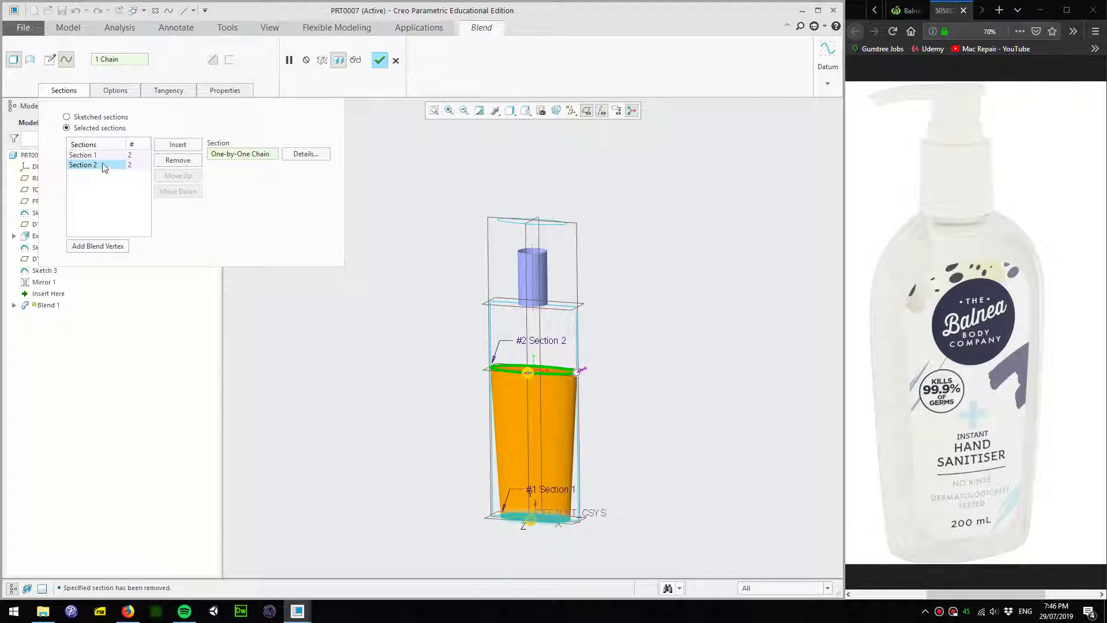
Add the top sketch as the blend's third section
{"action": "right_click", "coordinate": [86, 187]}
{"action": "left_click", "coordinate": [71, 196]}
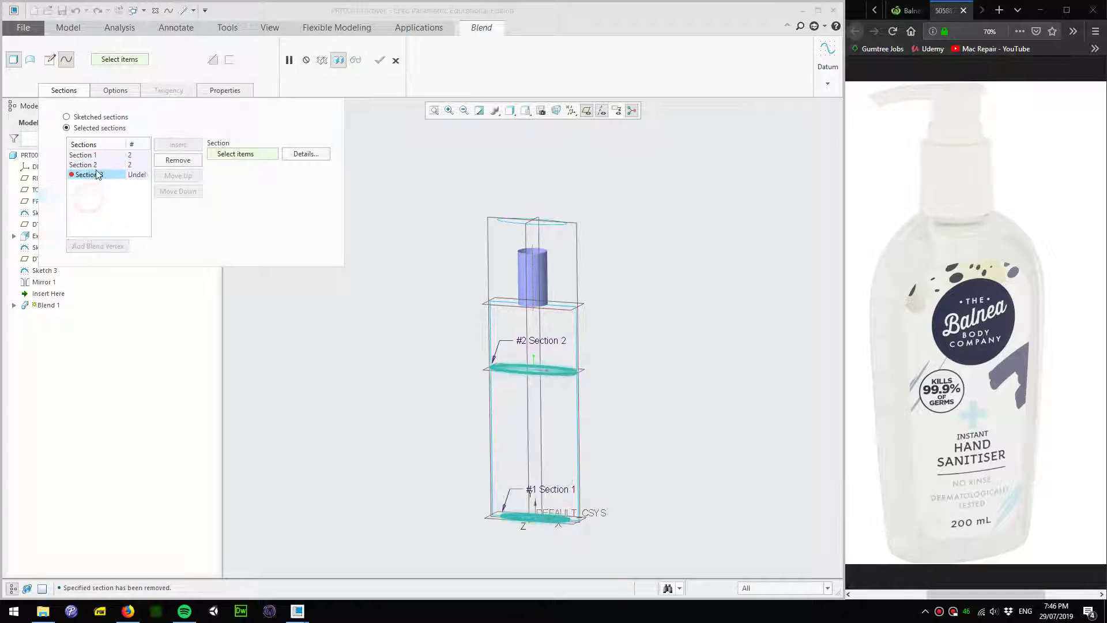
{"action": "left_click", "coordinate": [555, 227]}
{"action": "scroll", "coordinate": [558, 229], "scroll_direction": "up", "scroll_amount": 1}
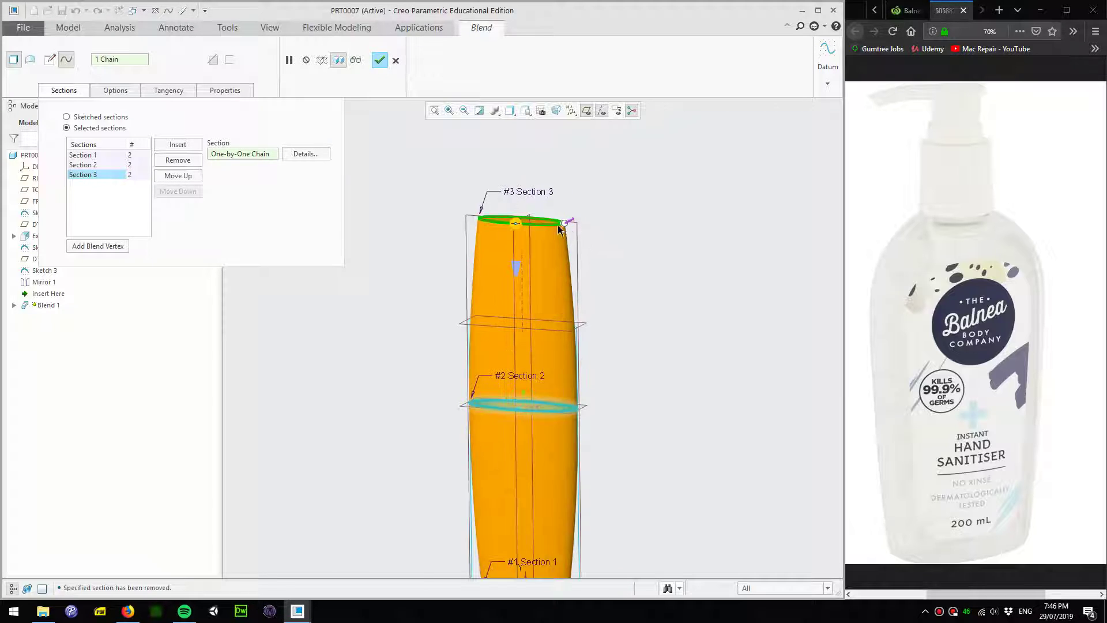
Finish Blend 1, then reopen it with Edit Definition and finish it again
{"action": "left_click", "coordinate": [380, 60]}
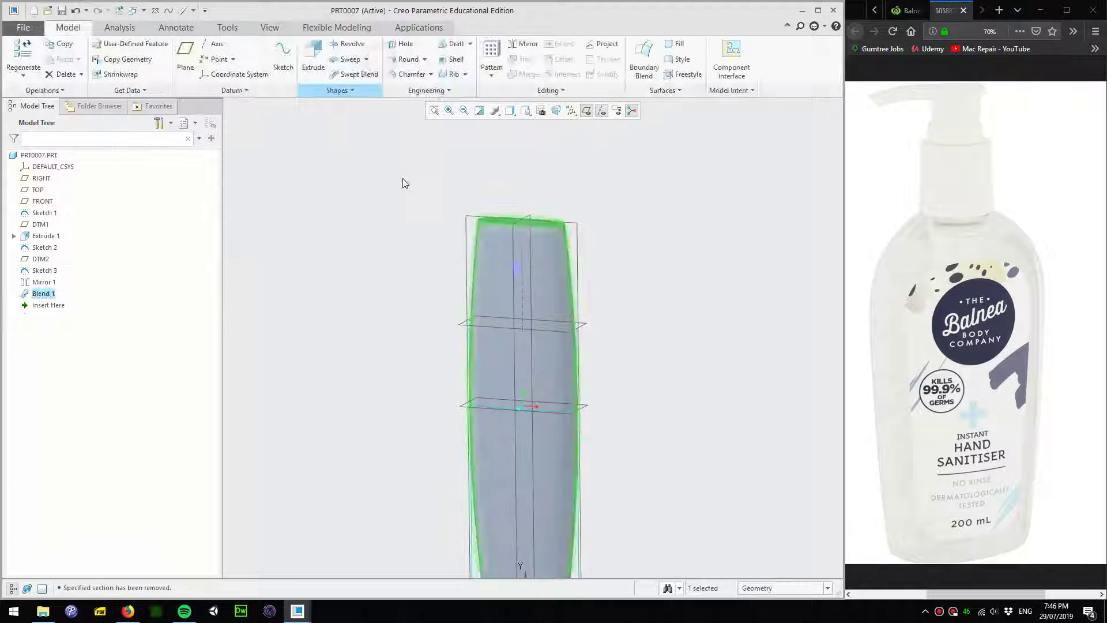
{"action": "right_click", "coordinate": [61, 293]}
{"action": "left_click", "coordinate": [52, 243]}
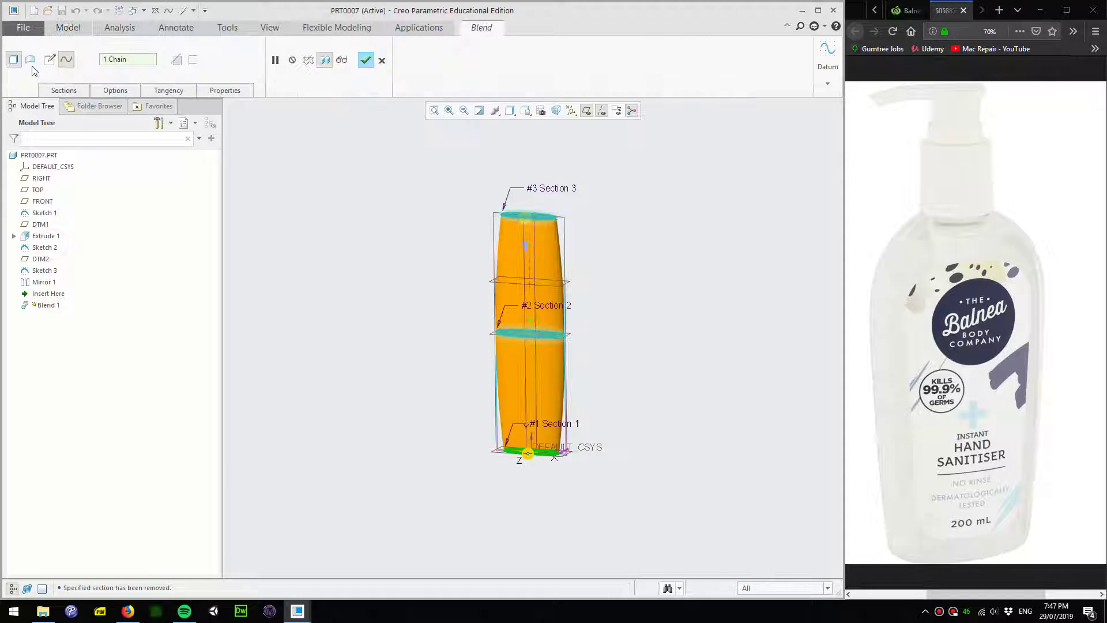
{"action": "left_click", "coordinate": [369, 63]}
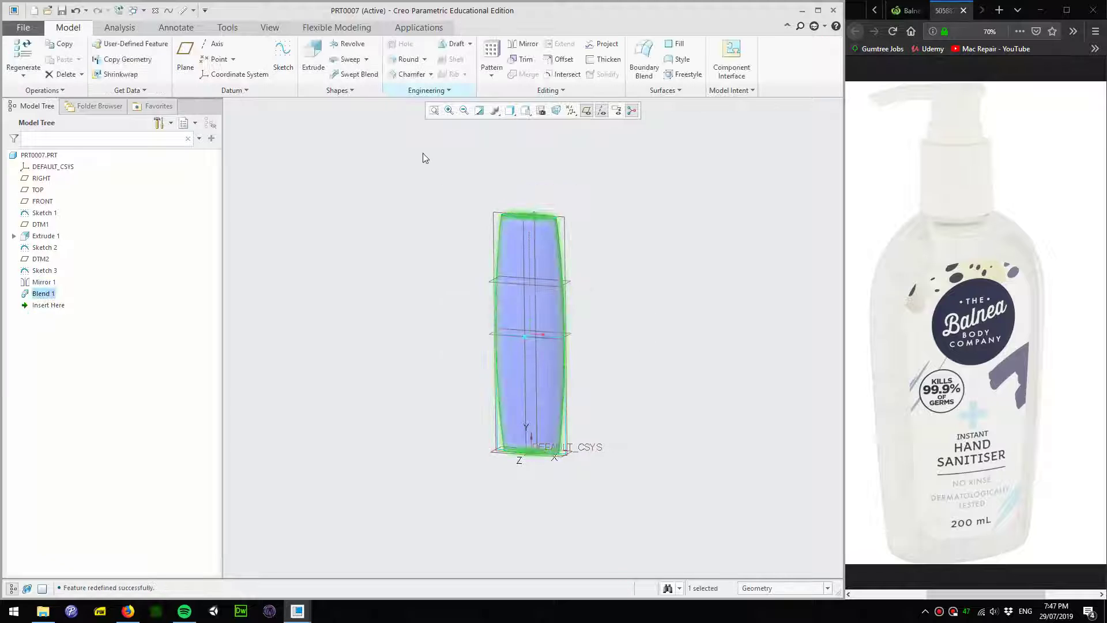
{"action": "middle_click_drag", "start_coordinate": [591, 340], "coordinate": [585, 357]}
{"action": "scroll", "coordinate": [586, 353], "scroll_direction": "down", "scroll_amount": 2}
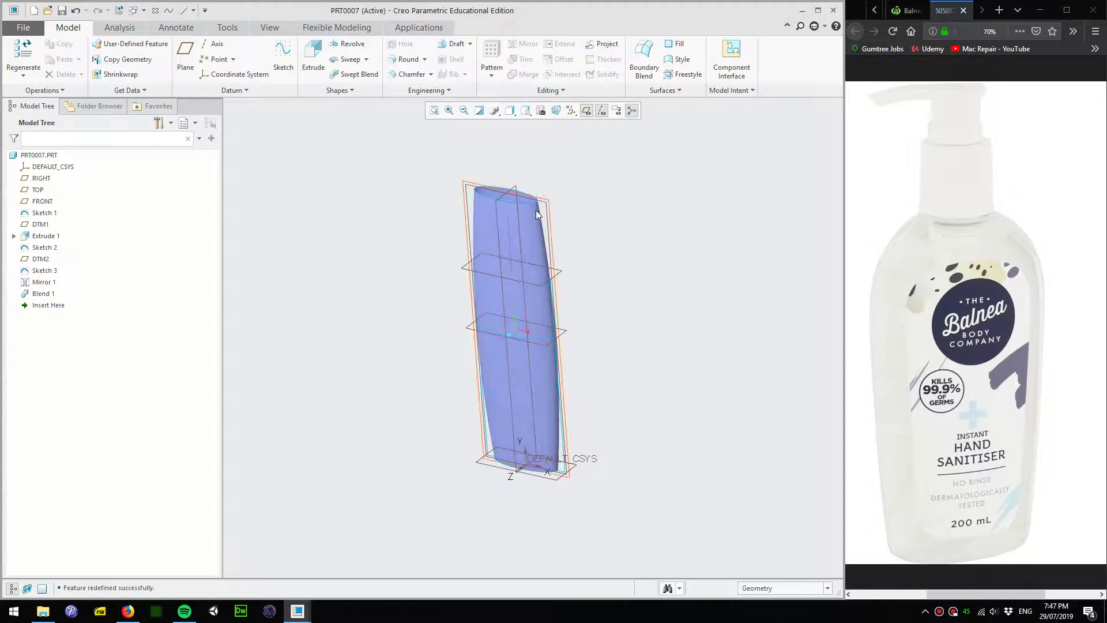
{"action": "middle_click_drag", "start_coordinate": [633, 308], "coordinate": [593, 228]}
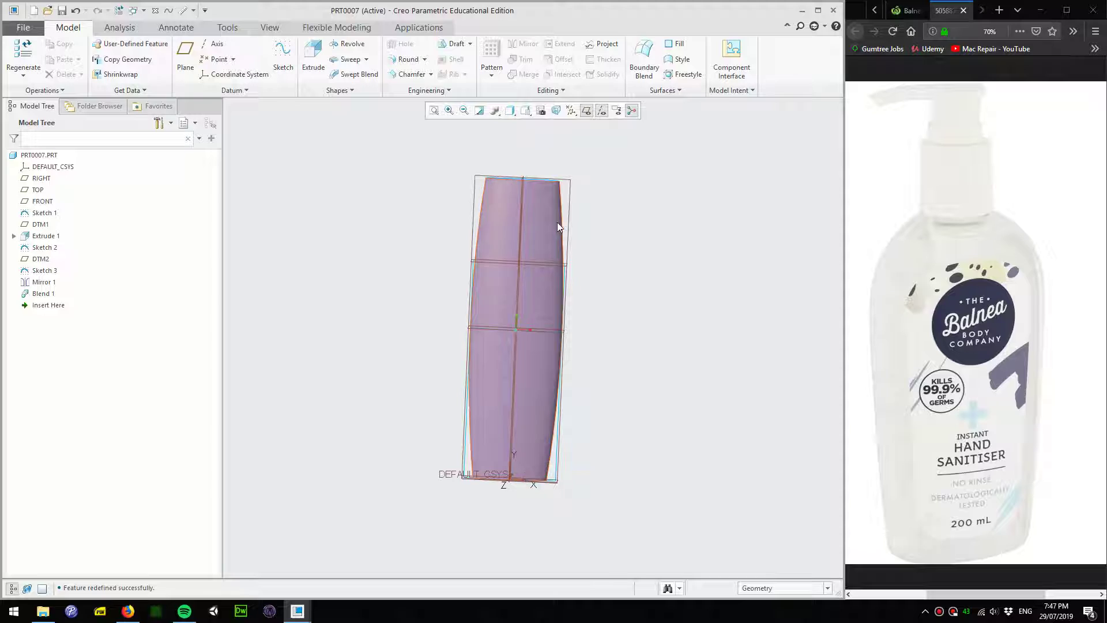
{"action": "middle_click_drag", "start_coordinate": [612, 309], "coordinate": [589, 320]}
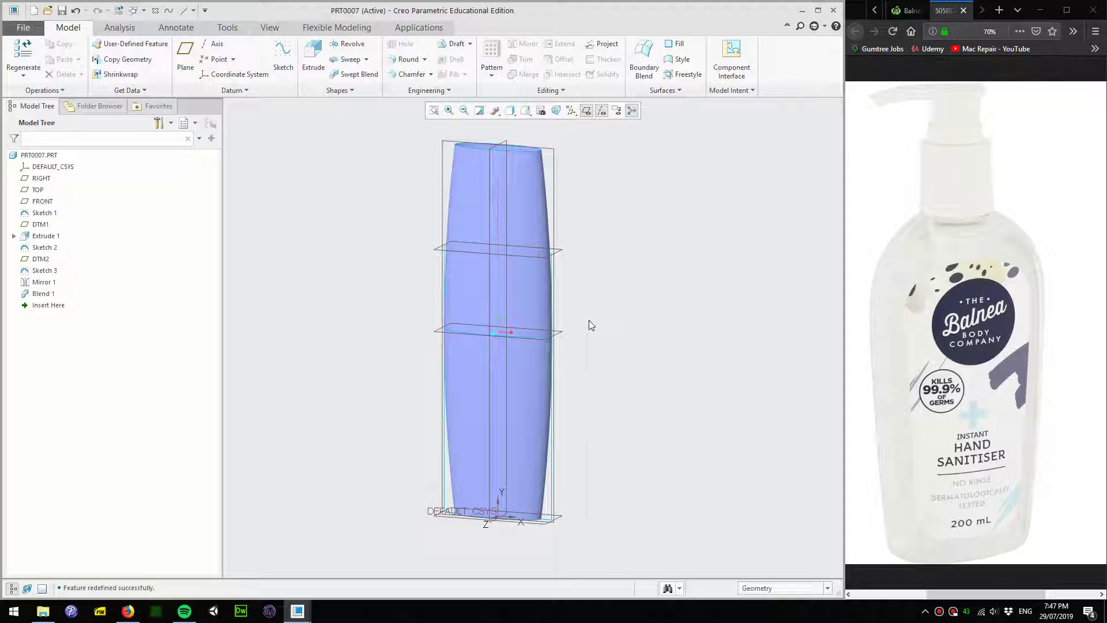
{"action": "left_click", "coordinate": [534, 390]}
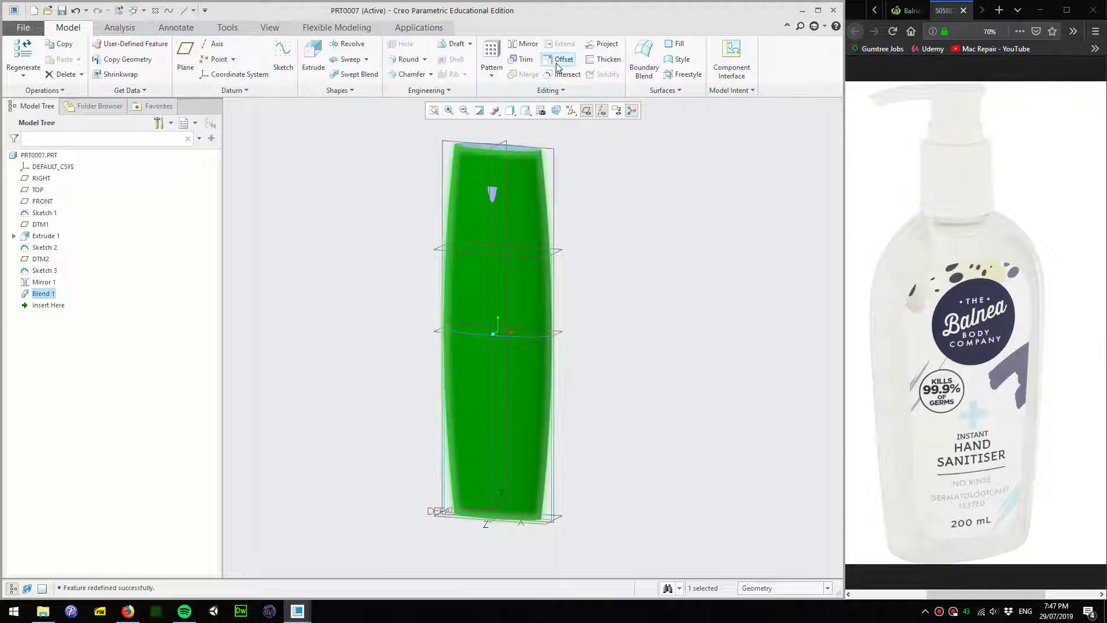
Trim the blend body surface at datum plane DTM2
{"action": "left_click", "coordinate": [525, 62]}
{"action": "left_click", "coordinate": [562, 332]}
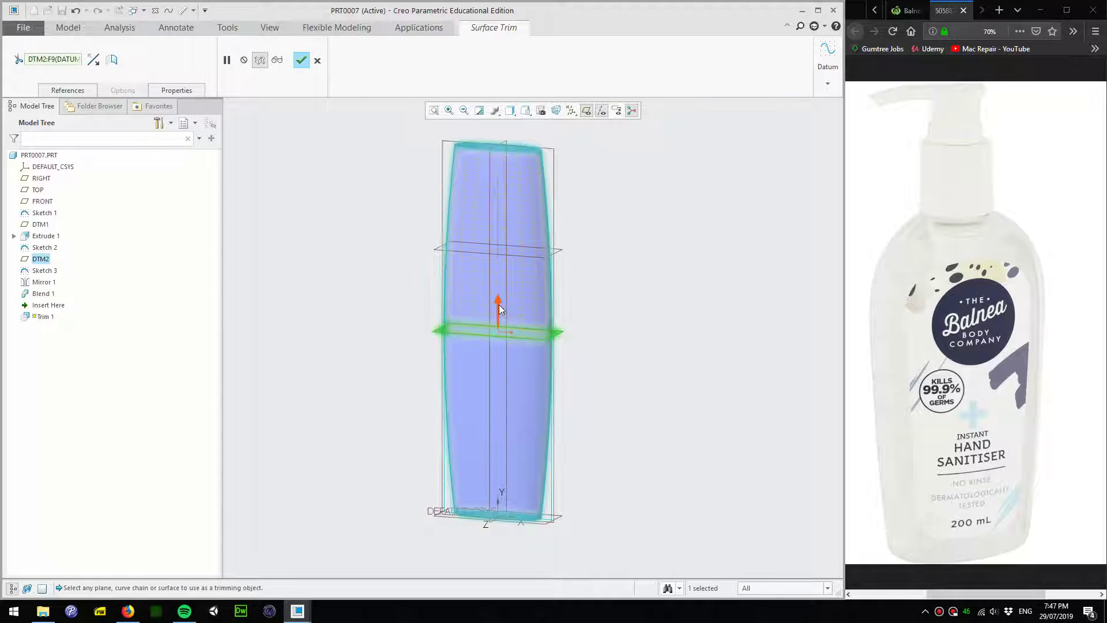
{"action": "left_click", "coordinate": [300, 59]}
{"action": "mouse_move", "coordinate": [600, 319]}
{"action": "middle_mouse_down"}
{"action": "mouse_move", "coordinate": [618, 297]}
{"action": "mouse_move", "coordinate": [606, 305]}
{"action": "mouse_move", "coordinate": [596, 287]}
{"action": "mouse_move", "coordinate": [590, 336]}
{"action": "mouse_move", "coordinate": [586, 264]}
{"action": "mouse_move", "coordinate": [514, 287]}
{"action": "middle_mouse_up"}
{"action": "scroll", "coordinate": [578, 250], "scroll_direction": "down", "scroll_amount": 2}
{"action": "scroll", "coordinate": [513, 287], "scroll_direction": "up", "scroll_amount": 2}
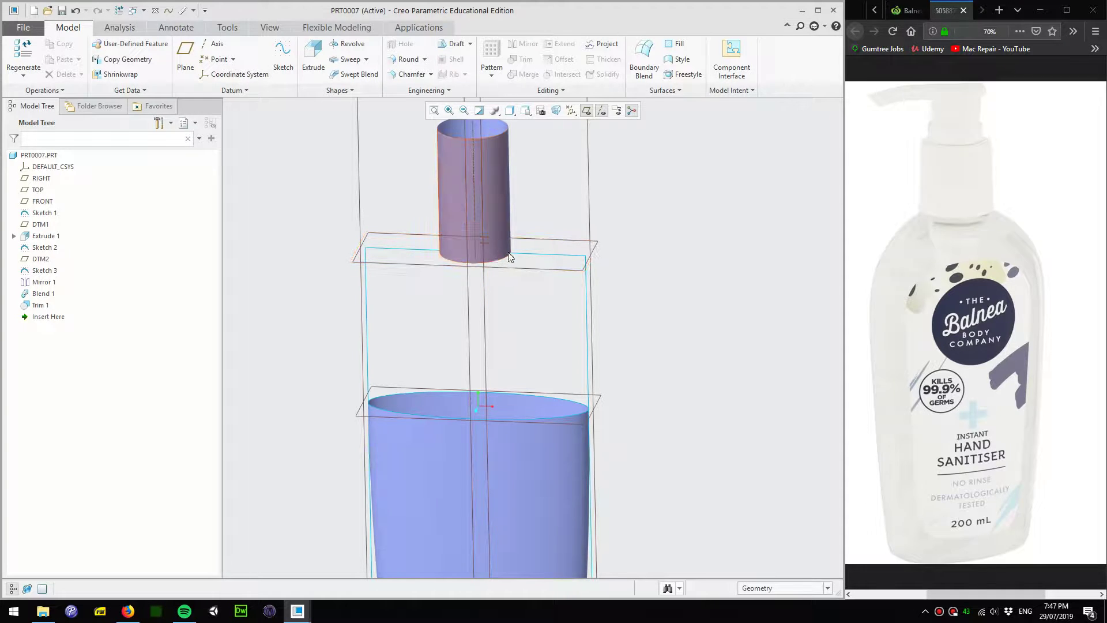
Sketch a circle centred on the origin on datum plane DTM1
{"action": "left_click", "coordinate": [290, 59]}
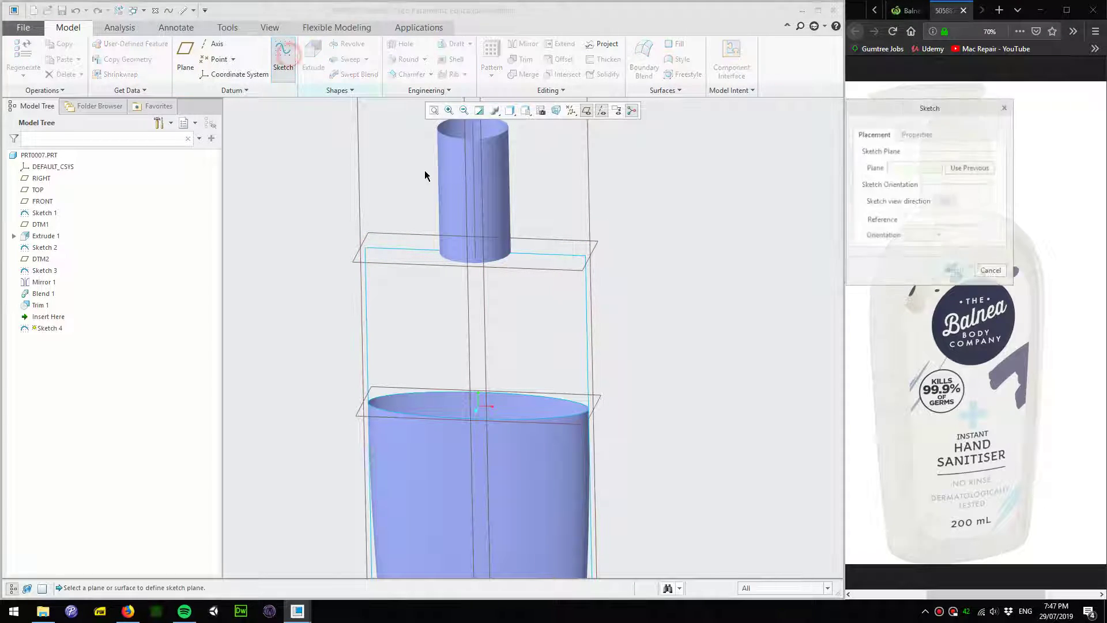
{"action": "left_click", "coordinate": [561, 240]}
{"action": "left_click", "coordinate": [952, 271]}
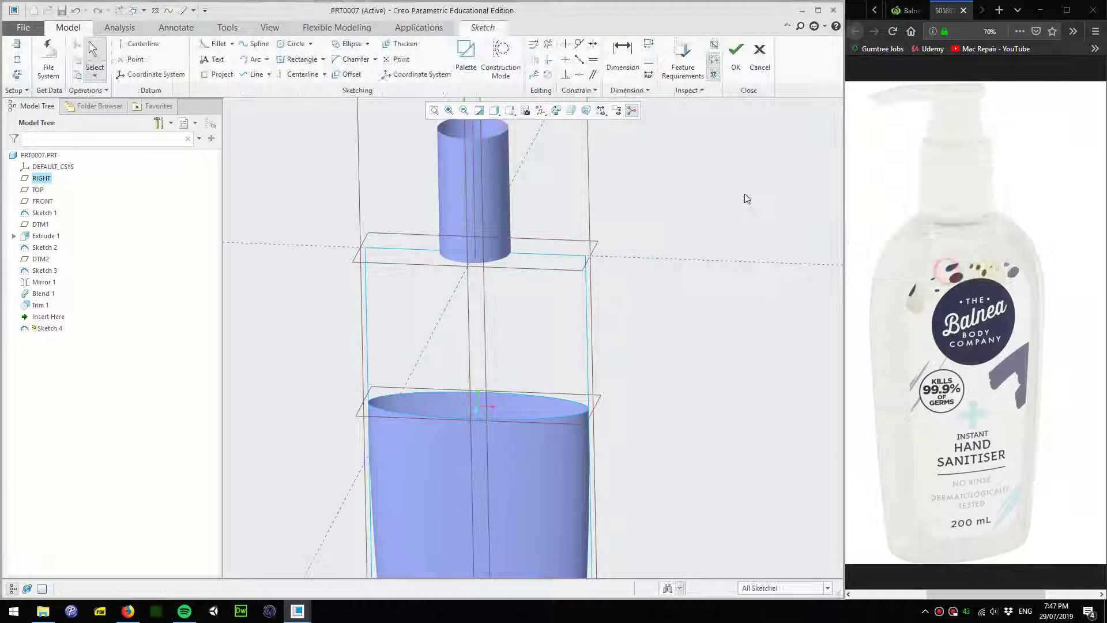
{"action": "left_click", "coordinate": [557, 111]}
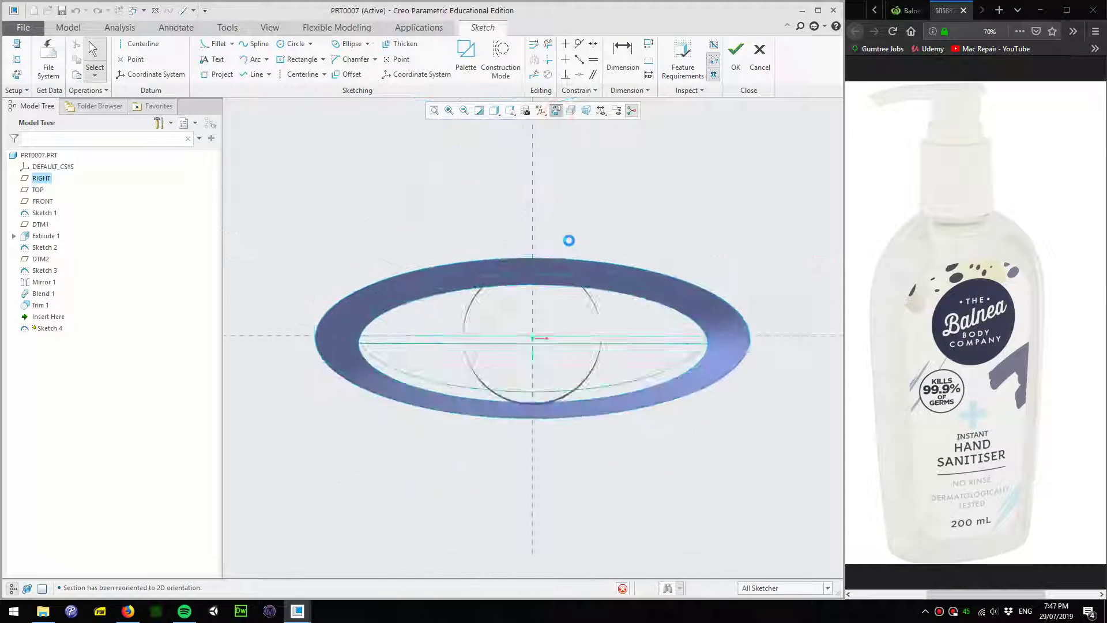
{"action": "left_click", "coordinate": [291, 43]}
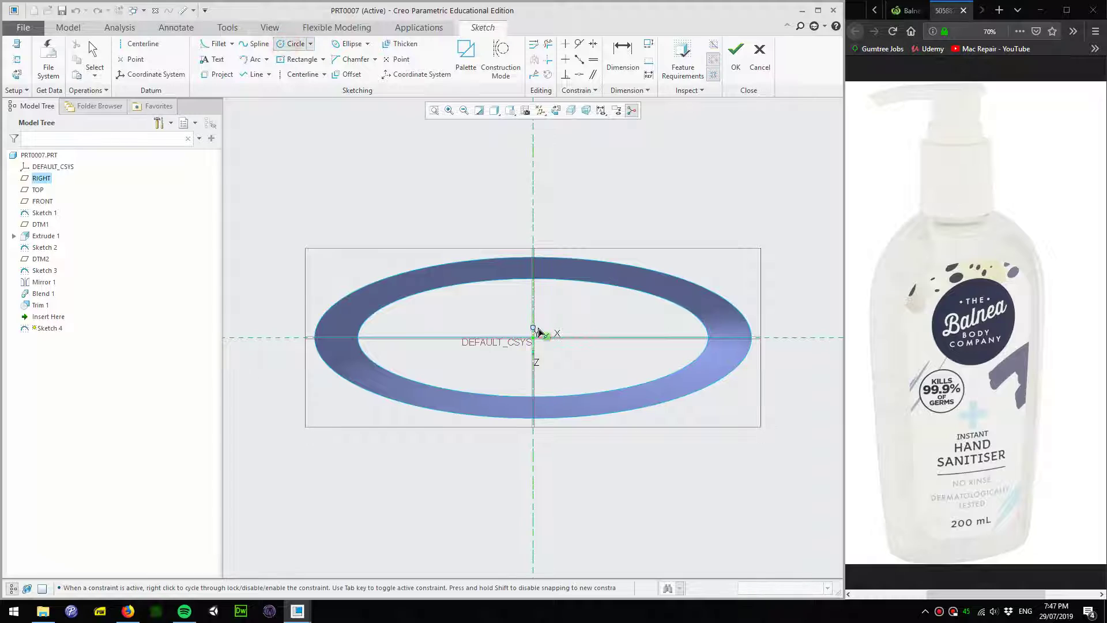
{"action": "left_click", "coordinate": [532, 333]}
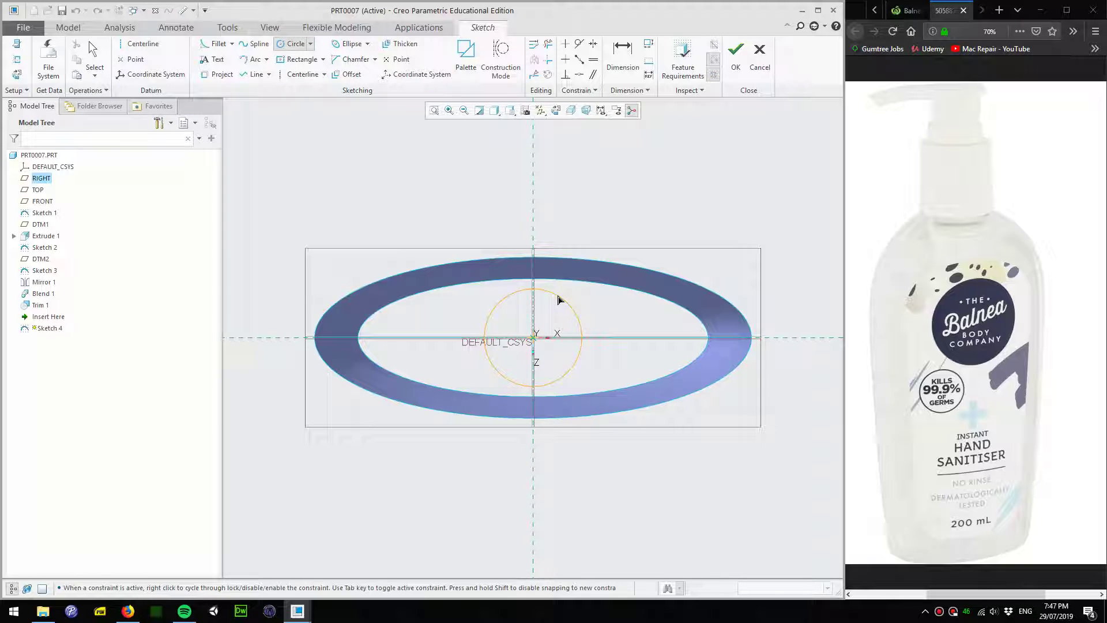
{"action": "left_click", "coordinate": [735, 54]}
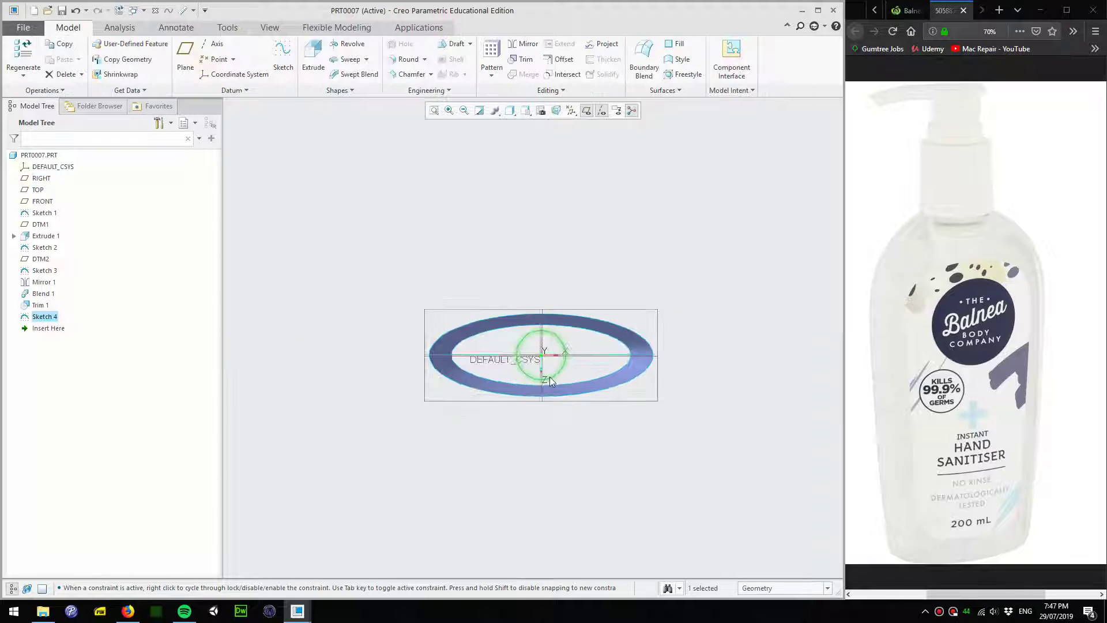
Create Fill 1, a flat surface from the circle sketch
{"action": "middle_click_drag", "start_coordinate": [552, 345], "coordinate": [549, 285]}
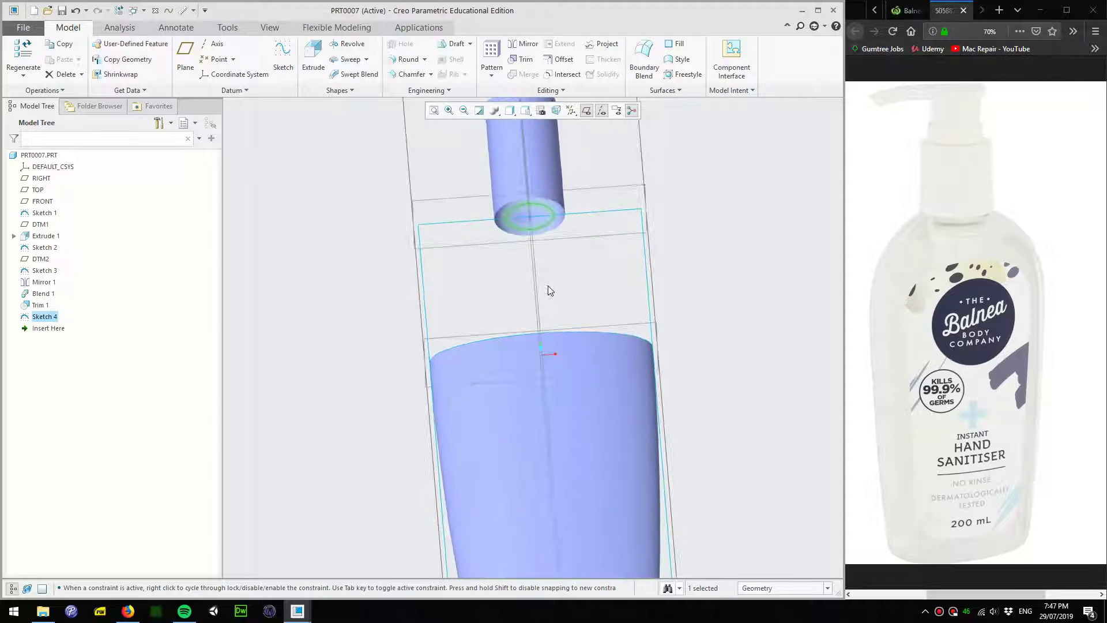
{"action": "left_click", "coordinate": [674, 45]}
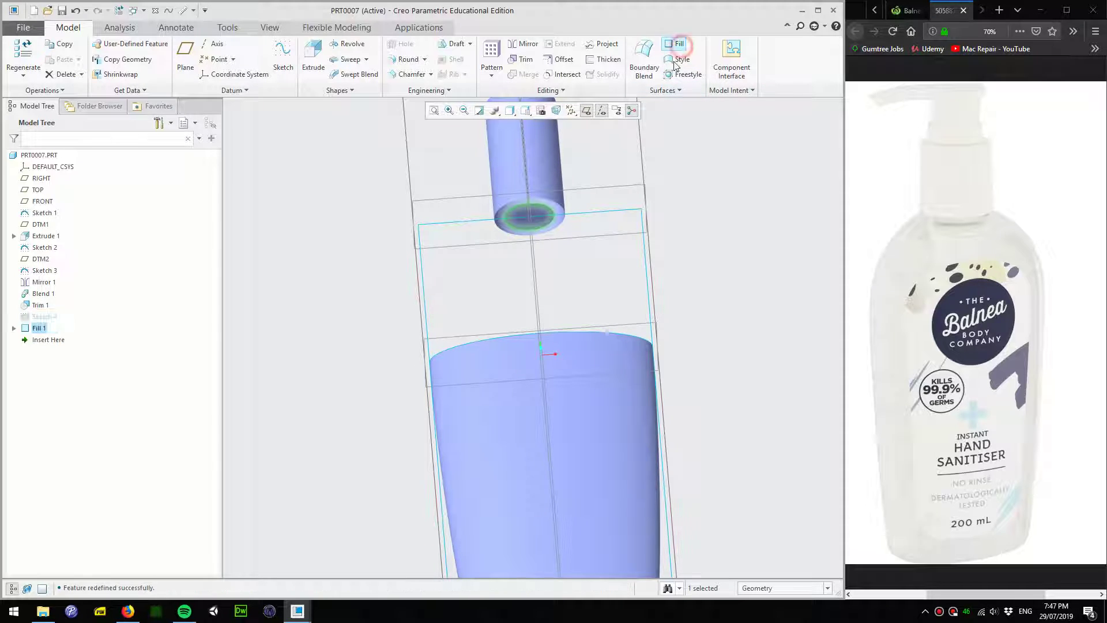
{"action": "scroll", "coordinate": [528, 222], "scroll_direction": "up", "scroll_amount": 2}
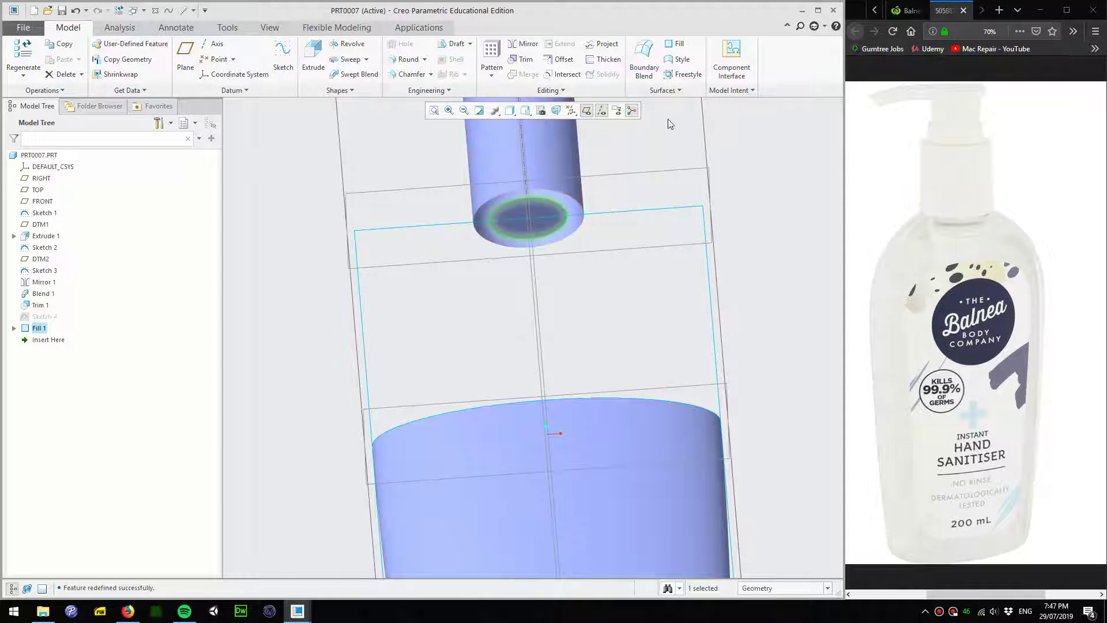
{"action": "left_click", "coordinate": [657, 189]}
{"action": "mouse_move", "coordinate": [651, 227]}
{"action": "middle_mouse_down"}
{"action": "mouse_move", "coordinate": [611, 255]}
{"action": "mouse_move", "coordinate": [620, 238]}
{"action": "mouse_move", "coordinate": [620, 250]}
{"action": "mouse_move", "coordinate": [637, 237]}
{"action": "middle_mouse_up"}
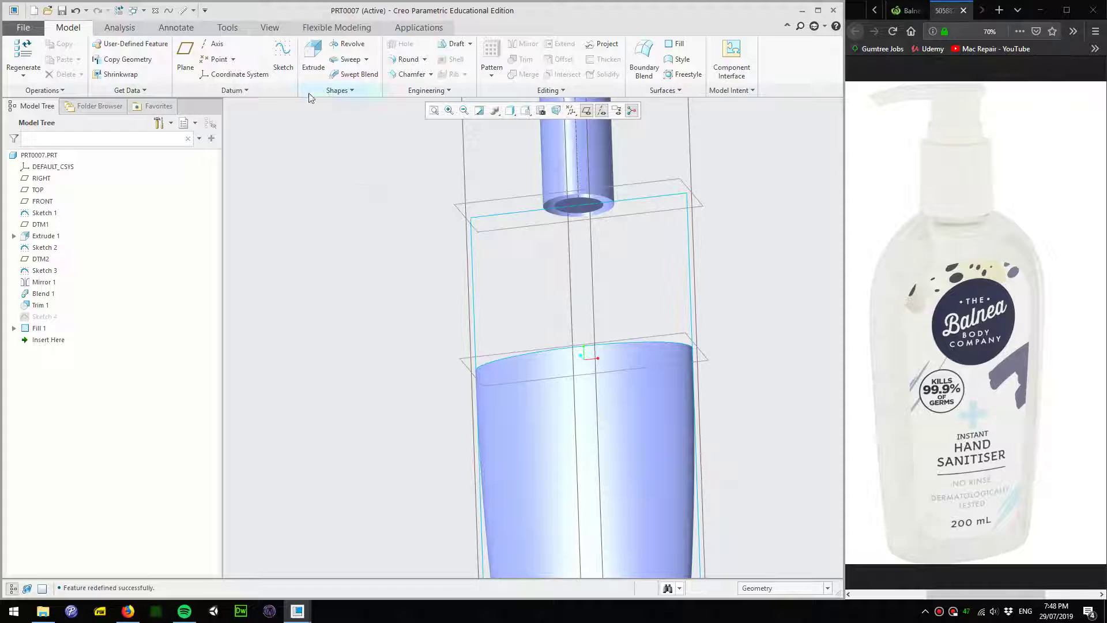
Start a through-points curve from the body rim to the neck's bottom edge, tangent at the top
{"action": "left_click", "coordinate": [247, 91]}
{"action": "mouse_move", "coordinate": [200, 104]}
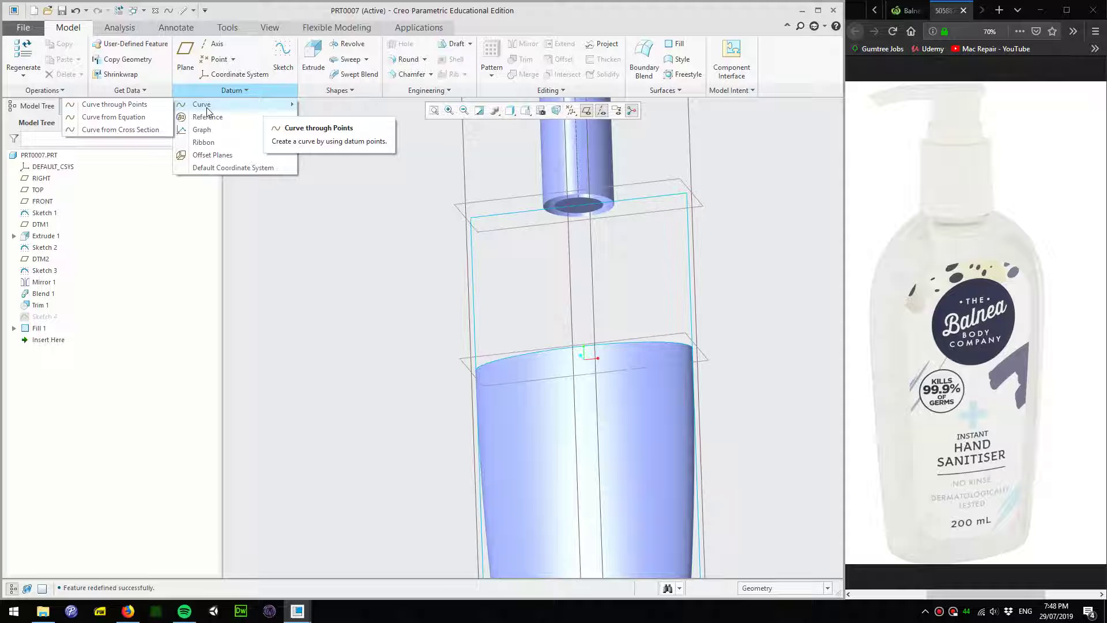
{"action": "left_click", "coordinate": [114, 104]}
{"action": "middle_click_drag", "start_coordinate": [292, 237], "coordinate": [440, 256]}
{"action": "left_click", "coordinate": [492, 361]}
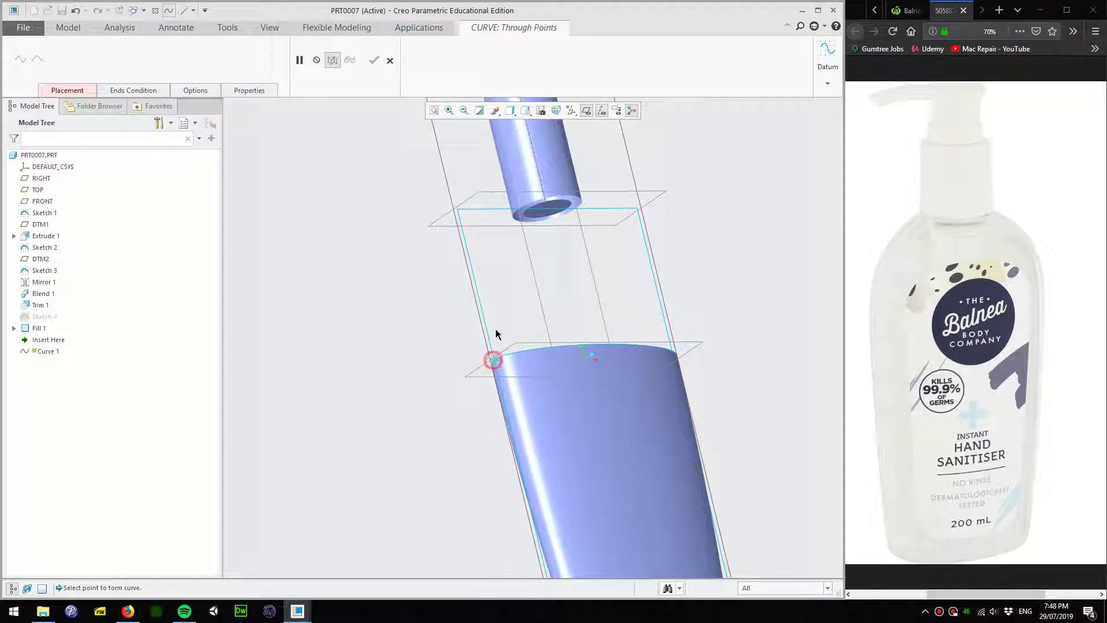
{"action": "left_click", "coordinate": [529, 209]}
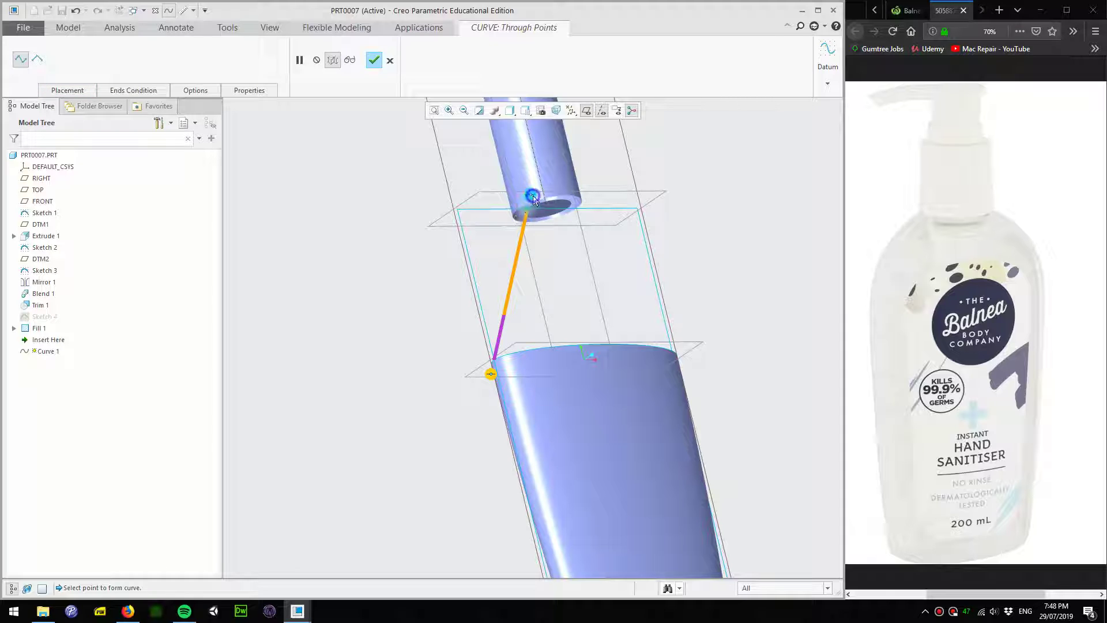
{"action": "right_click", "coordinate": [532, 195]}
{"action": "left_click", "coordinate": [489, 215]}
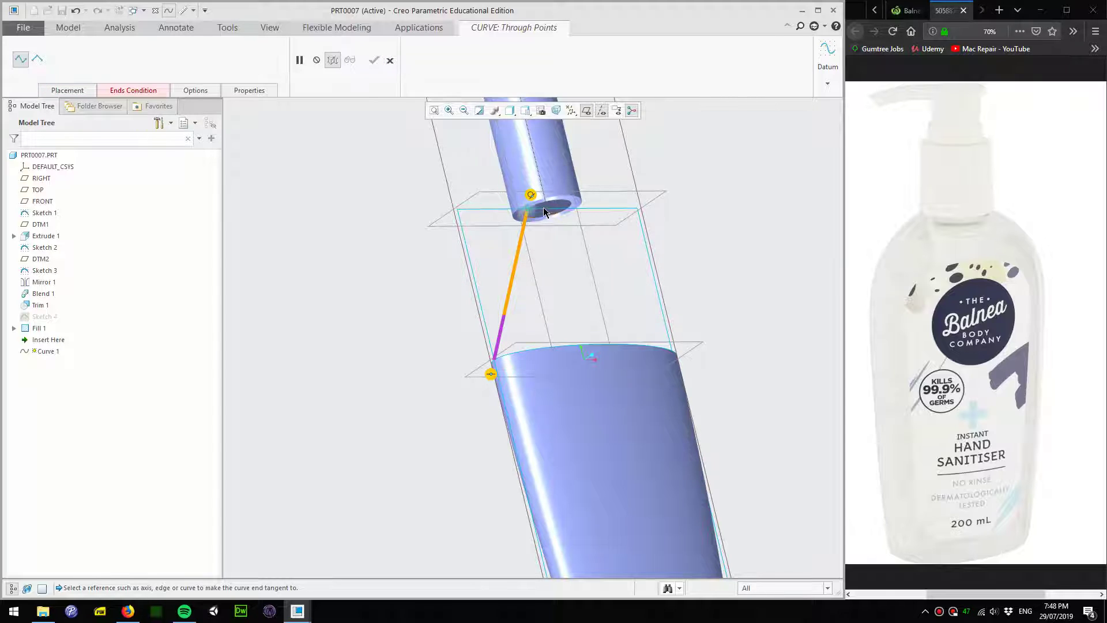
{"action": "scroll", "coordinate": [536, 214], "scroll_direction": "up", "scroll_amount": 2}
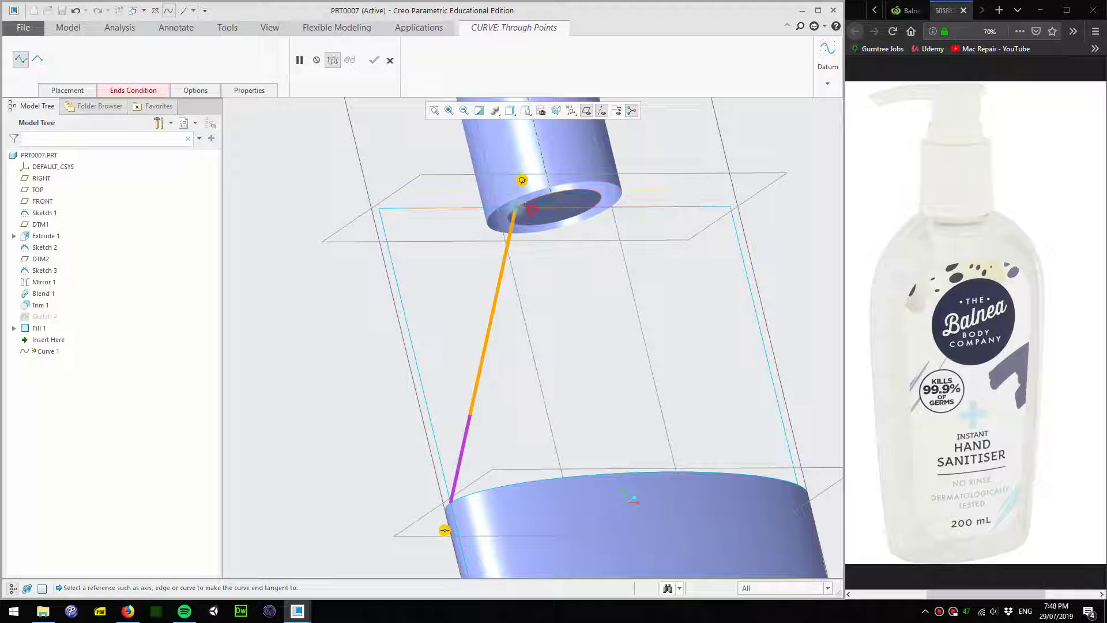
{"action": "left_click", "coordinate": [515, 210]}
Make the curve's bottom end tangent to the body surface and finish Curve 1
{"action": "middle_click_drag", "start_coordinate": [493, 211], "coordinate": [477, 411]}
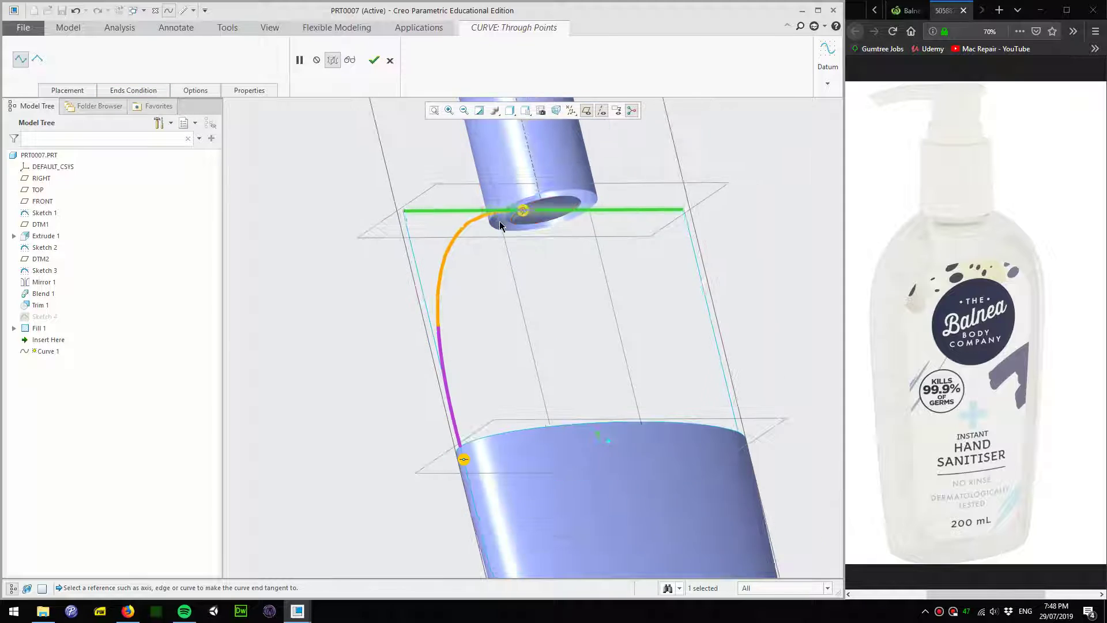
{"action": "right_click", "coordinate": [473, 413]}
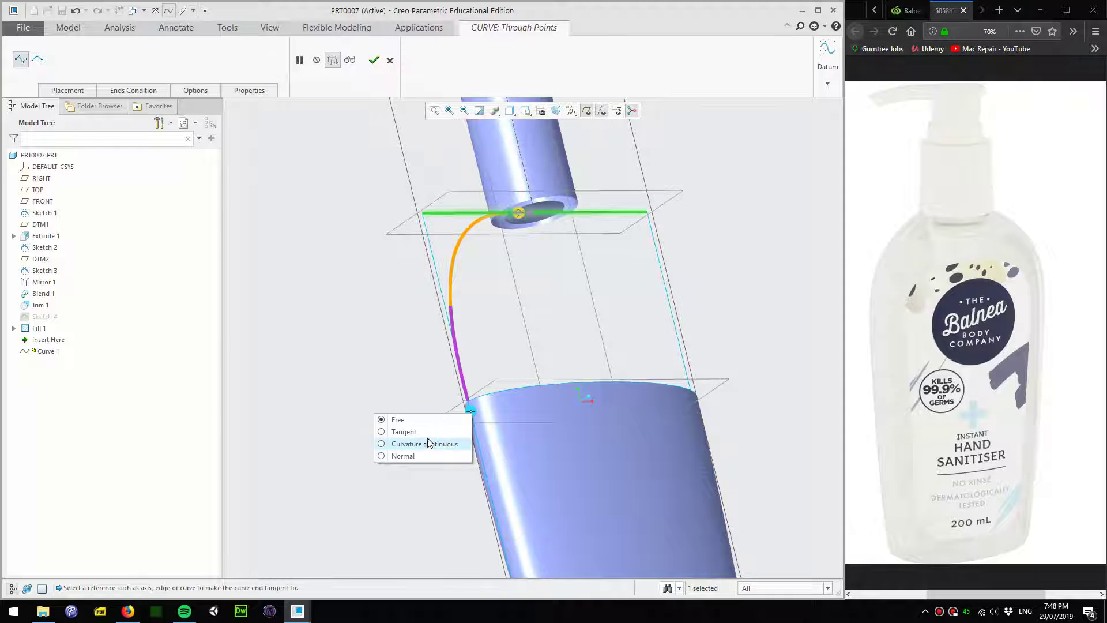
{"action": "left_click", "coordinate": [406, 430]}
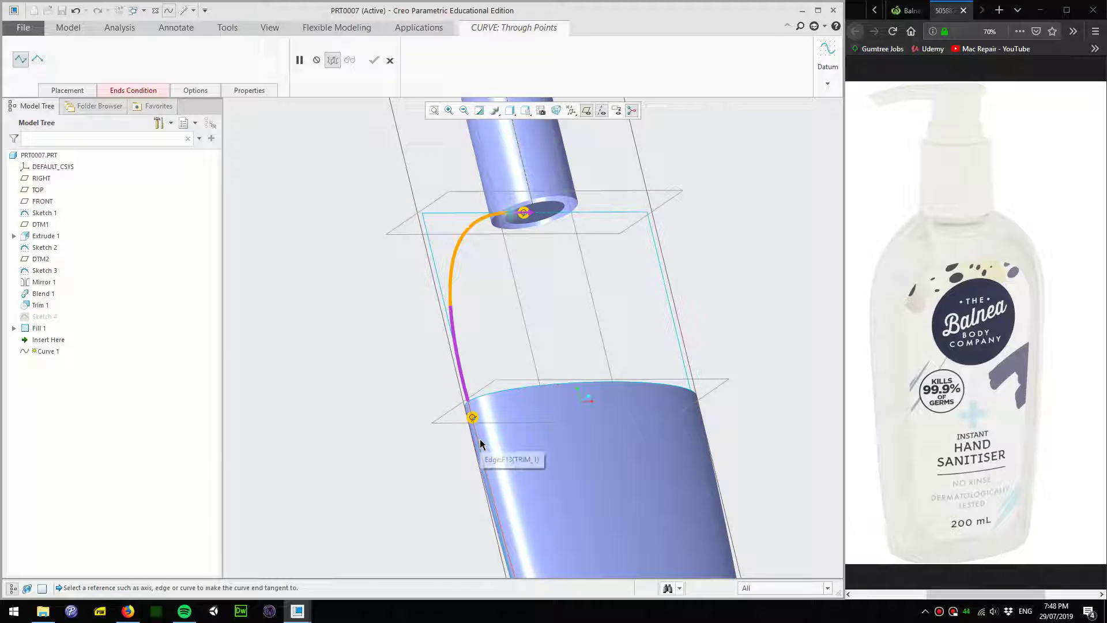
{"action": "scroll", "coordinate": [449, 416], "scroll_direction": "down", "scroll_amount": 2}
{"action": "scroll", "coordinate": [346, 355], "scroll_direction": "down", "scroll_amount": 2}
{"action": "scroll", "coordinate": [368, 375], "scroll_direction": "up", "scroll_amount": 2}
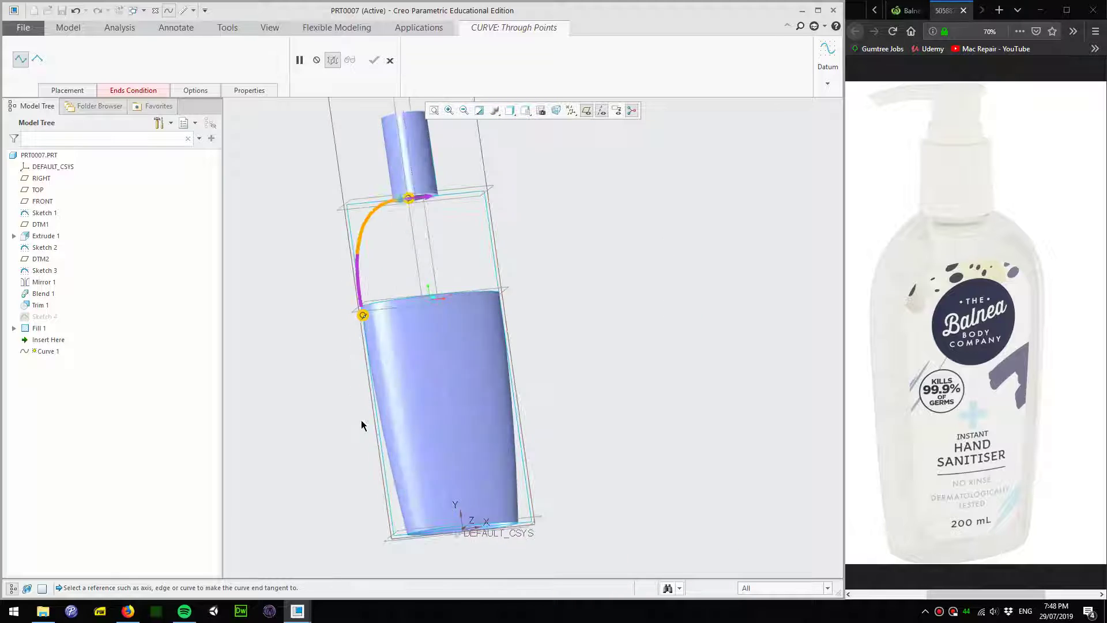
{"action": "left_click", "coordinate": [396, 499]}
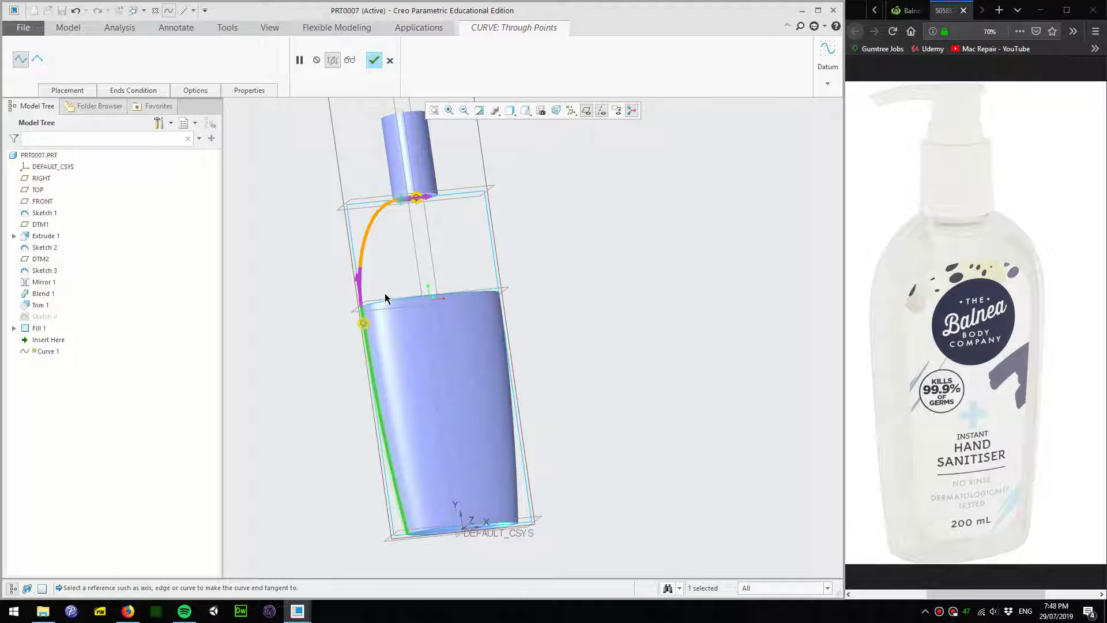
{"action": "middle_click_drag", "start_coordinate": [385, 298], "coordinate": [429, 297]}
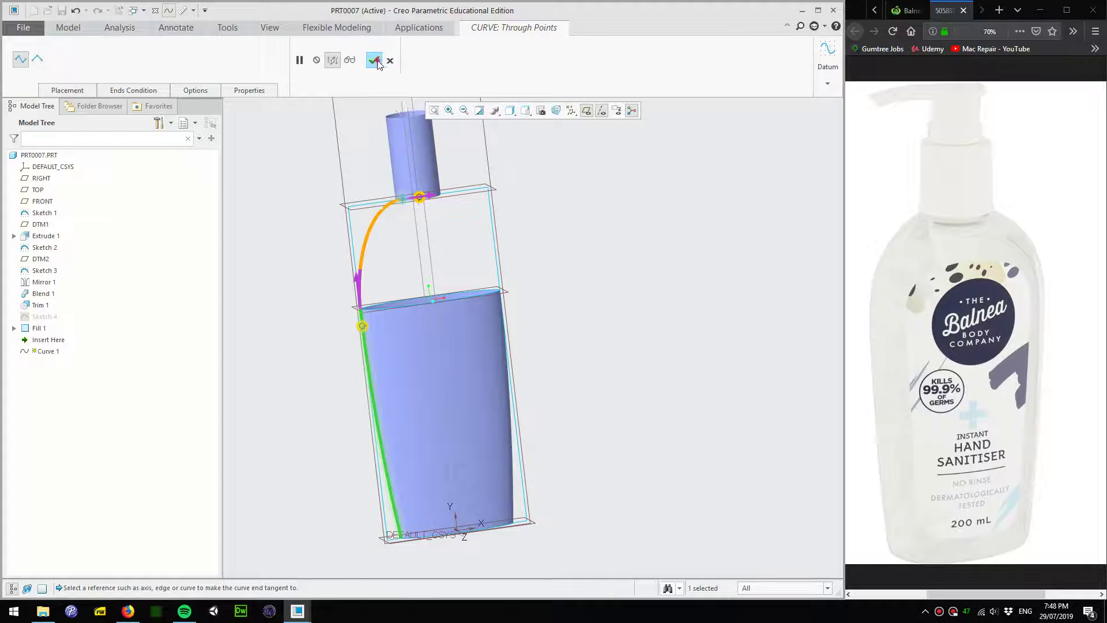
{"action": "left_click", "coordinate": [373, 60]}
{"action": "mouse_move", "coordinate": [593, 237]}
{"action": "middle_mouse_down"}
{"action": "mouse_move", "coordinate": [556, 250]}
{"action": "mouse_move", "coordinate": [544, 233]}
{"action": "middle_mouse_up"}
Start Curve 2 ending on the body's right top edge, with a tangent top end
{"action": "left_click", "coordinate": [245, 90]}
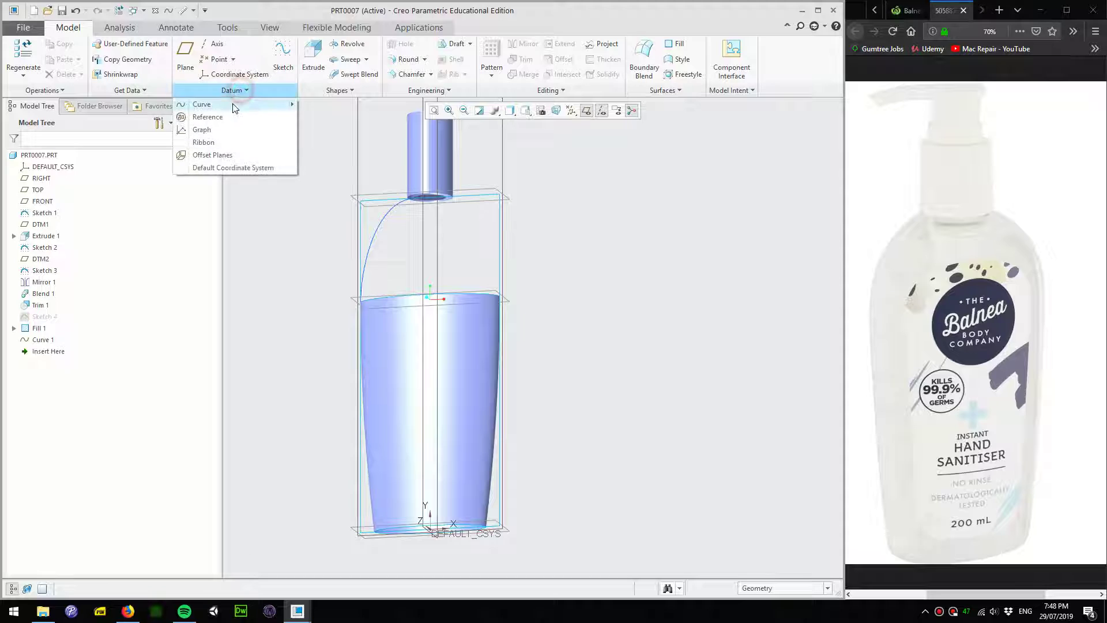
{"action": "left_click", "coordinate": [216, 102]}
{"action": "mouse_move", "coordinate": [465, 245]}
{"action": "middle_mouse_down"}
{"action": "mouse_move", "coordinate": [451, 251]}
{"action": "mouse_move", "coordinate": [449, 211]}
{"action": "middle_mouse_up"}
{"action": "scroll", "coordinate": [445, 188], "scroll_direction": "up", "scroll_amount": 2}
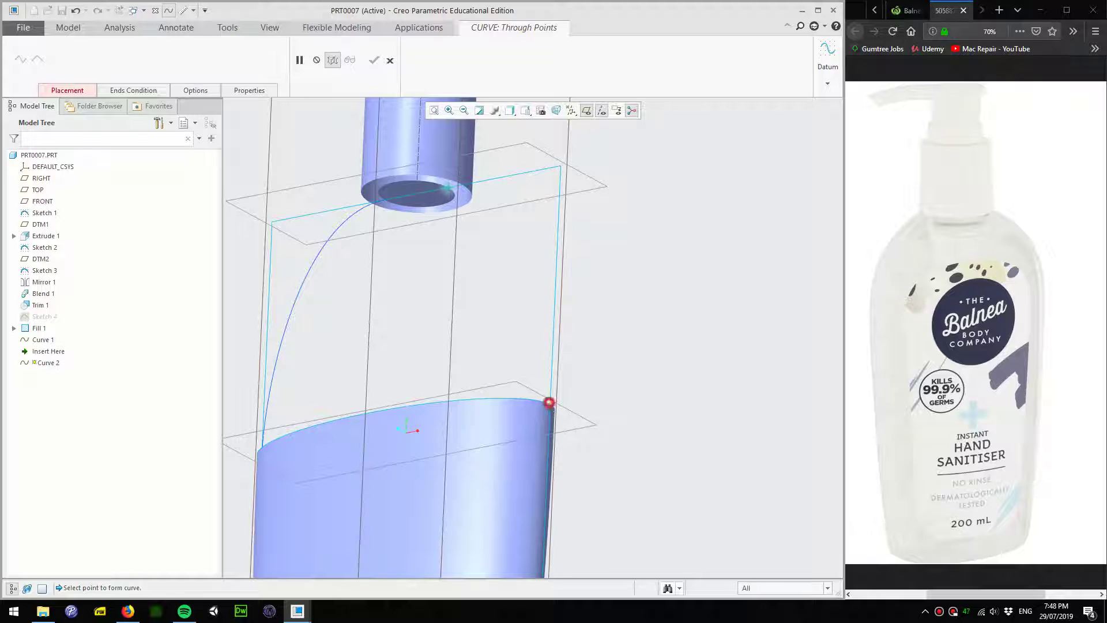
{"action": "left_click", "coordinate": [548, 402]}
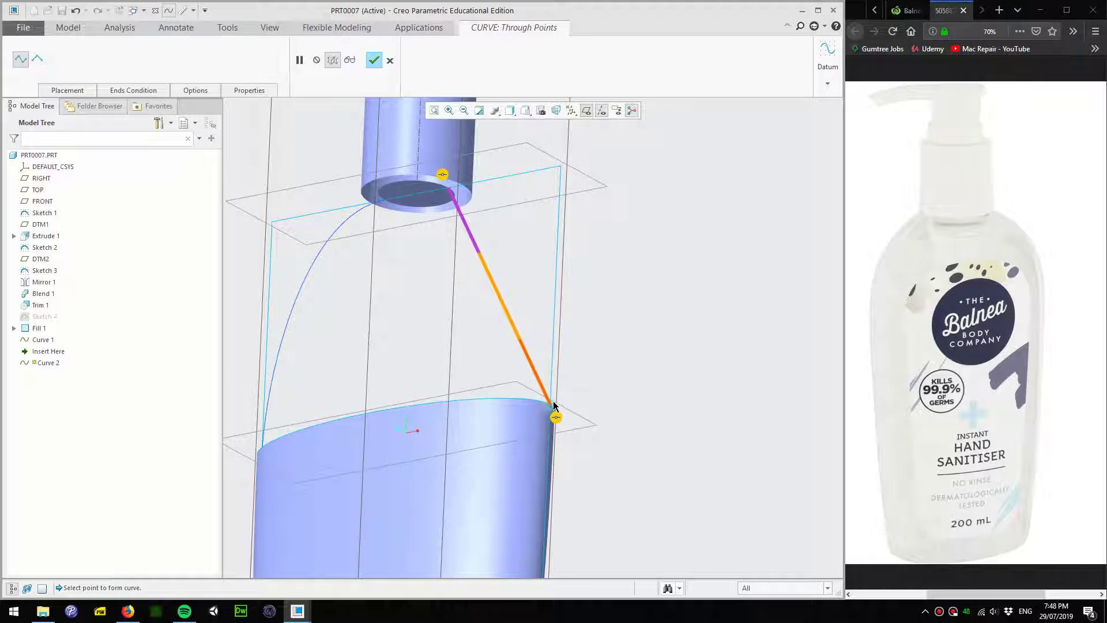
{"action": "middle_click_drag", "start_coordinate": [554, 405], "coordinate": [572, 442], "text": "shift"}
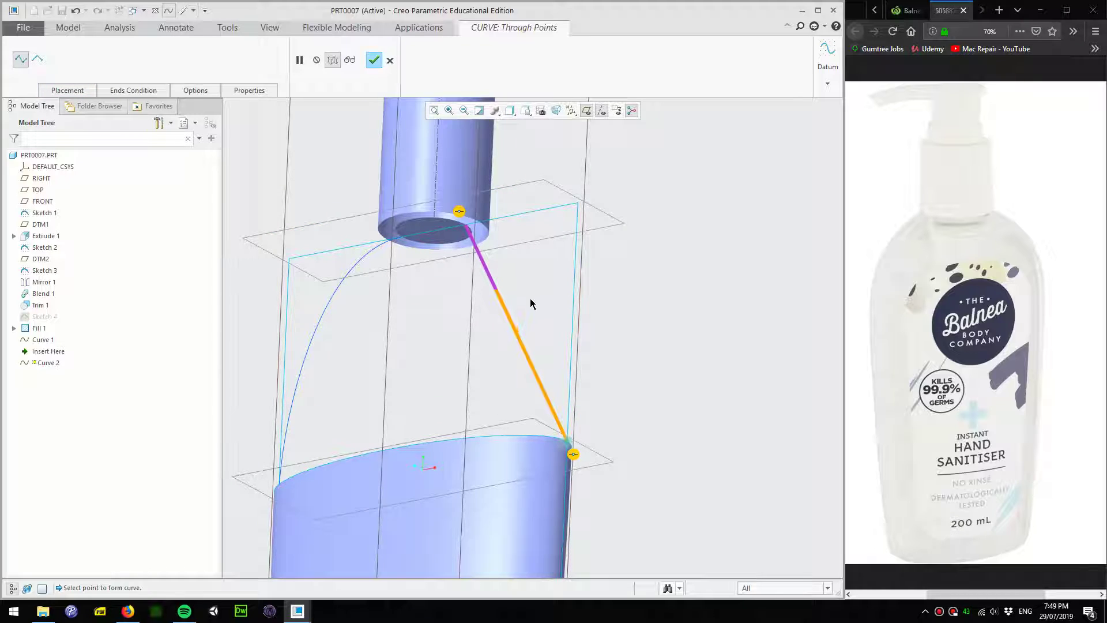
{"action": "right_click", "coordinate": [458, 212]}
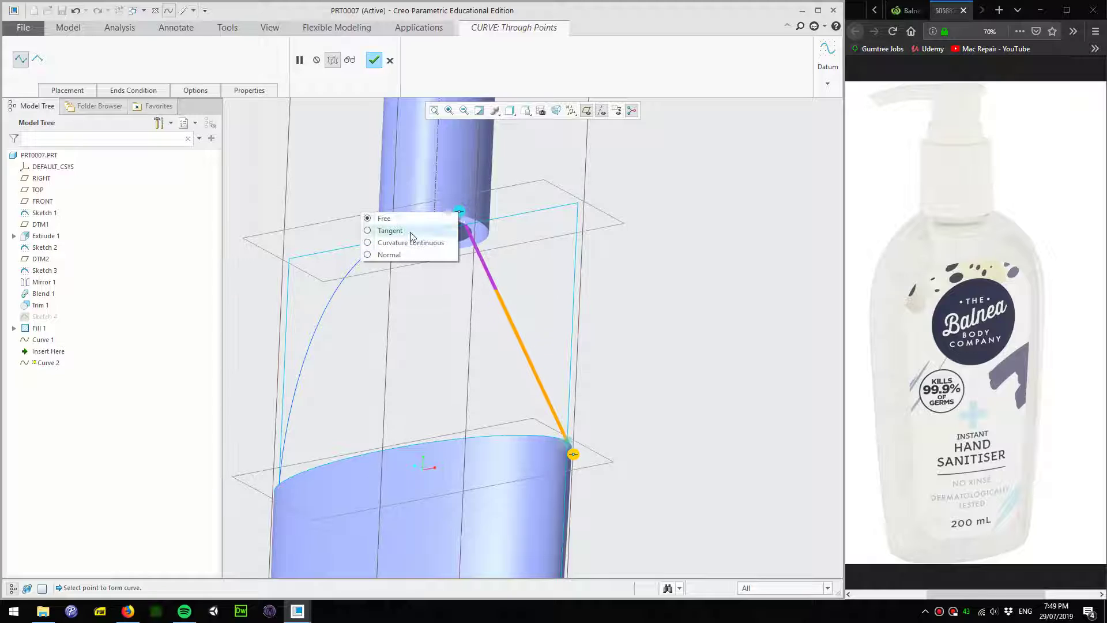
{"action": "left_click", "coordinate": [407, 229]}
{"action": "left_click", "coordinate": [450, 229]}
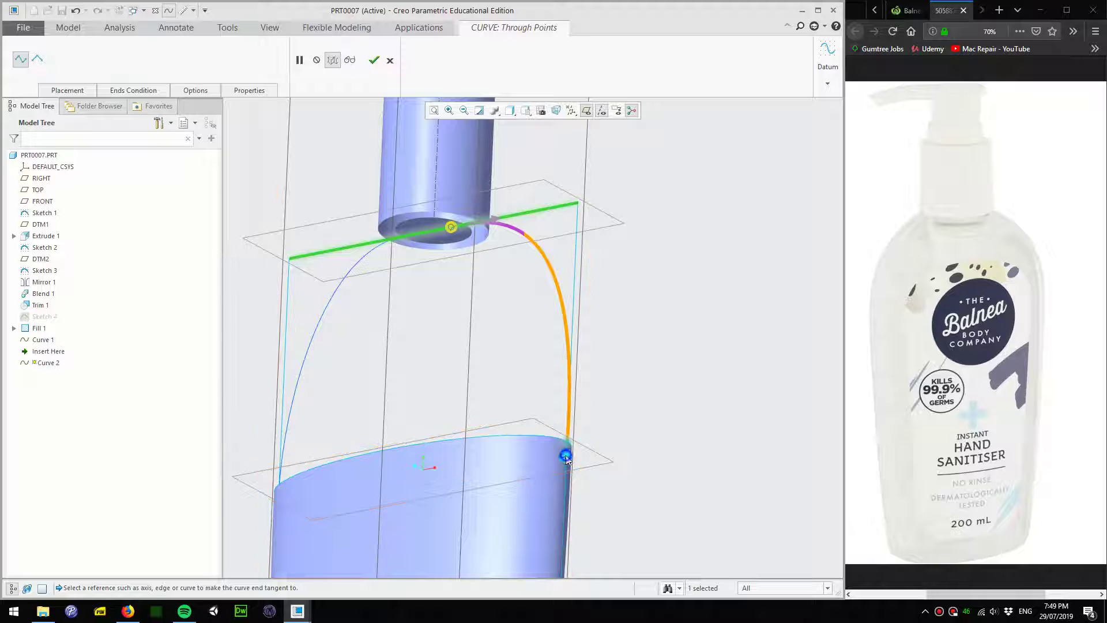
Make Curve 2's bottom end tangent to the body edge and finish it
{"action": "right_click", "coordinate": [566, 454]}
{"action": "left_click", "coordinate": [501, 474]}
{"action": "scroll", "coordinate": [535, 412], "scroll_direction": "up", "scroll_amount": 2}
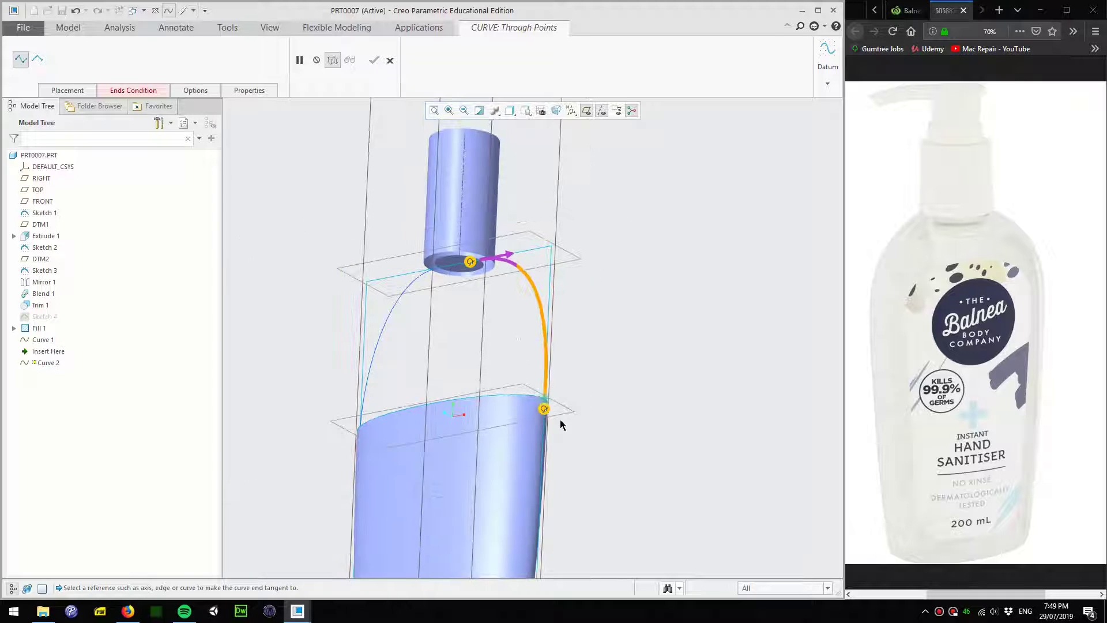
{"action": "scroll", "coordinate": [548, 450], "scroll_direction": "down", "scroll_amount": 2}
{"action": "scroll", "coordinate": [559, 424], "scroll_direction": "down", "scroll_amount": 1}
{"action": "scroll", "coordinate": [558, 424], "scroll_direction": "up", "scroll_amount": 3}
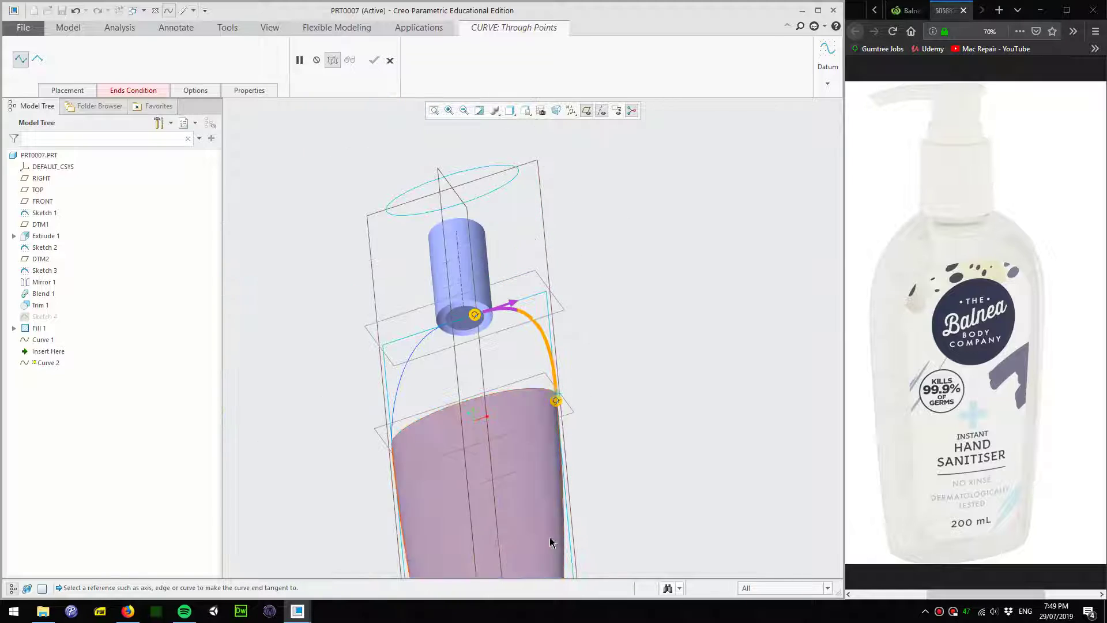
{"action": "left_click", "coordinate": [562, 545]}
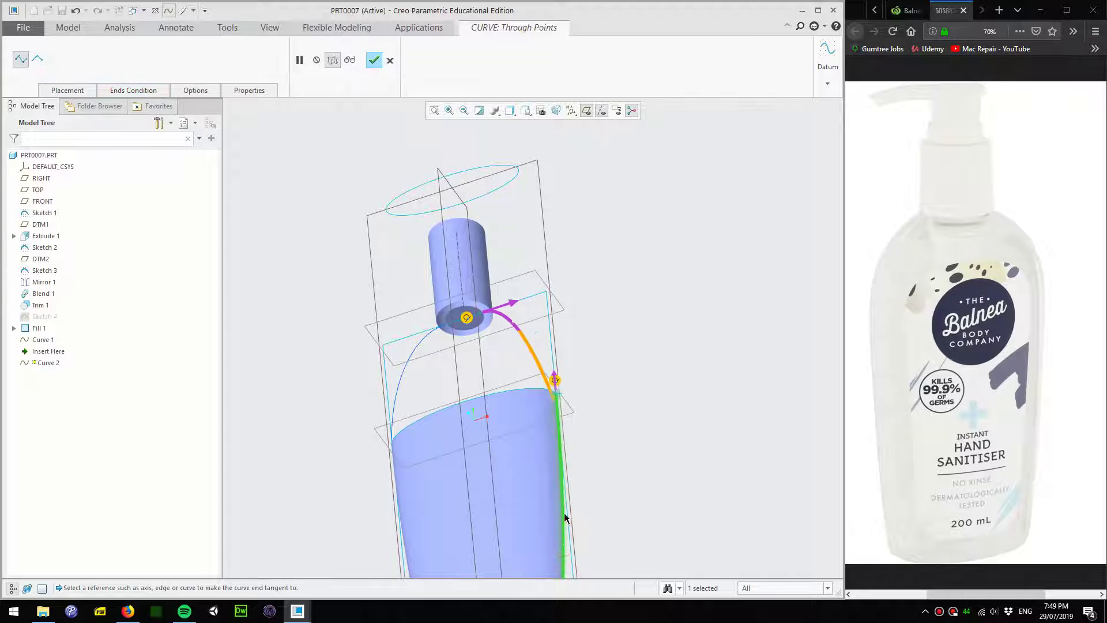
{"action": "middle_click_drag", "start_coordinate": [550, 415], "coordinate": [554, 390]}
{"action": "scroll", "coordinate": [554, 390], "scroll_direction": "down", "scroll_amount": 2}
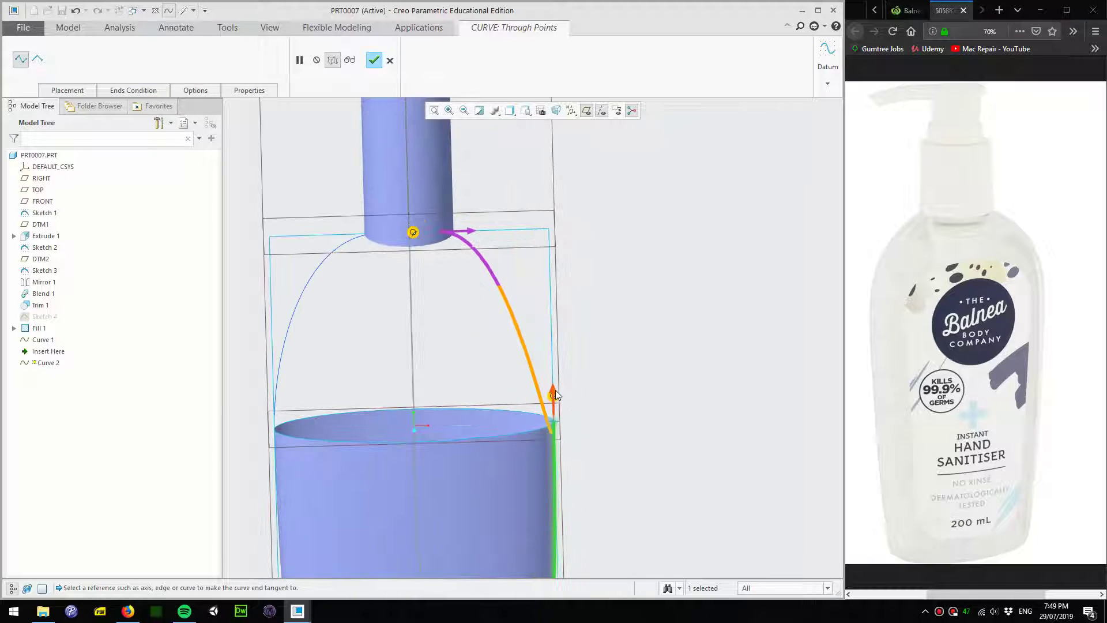
{"action": "left_click", "coordinate": [374, 60]}
{"action": "scroll", "coordinate": [465, 267], "scroll_direction": "up", "scroll_amount": 2}
{"action": "middle_click_drag", "start_coordinate": [440, 347], "coordinate": [437, 262]}
{"action": "scroll", "coordinate": [437, 262], "scroll_direction": "down", "scroll_amount": 2}
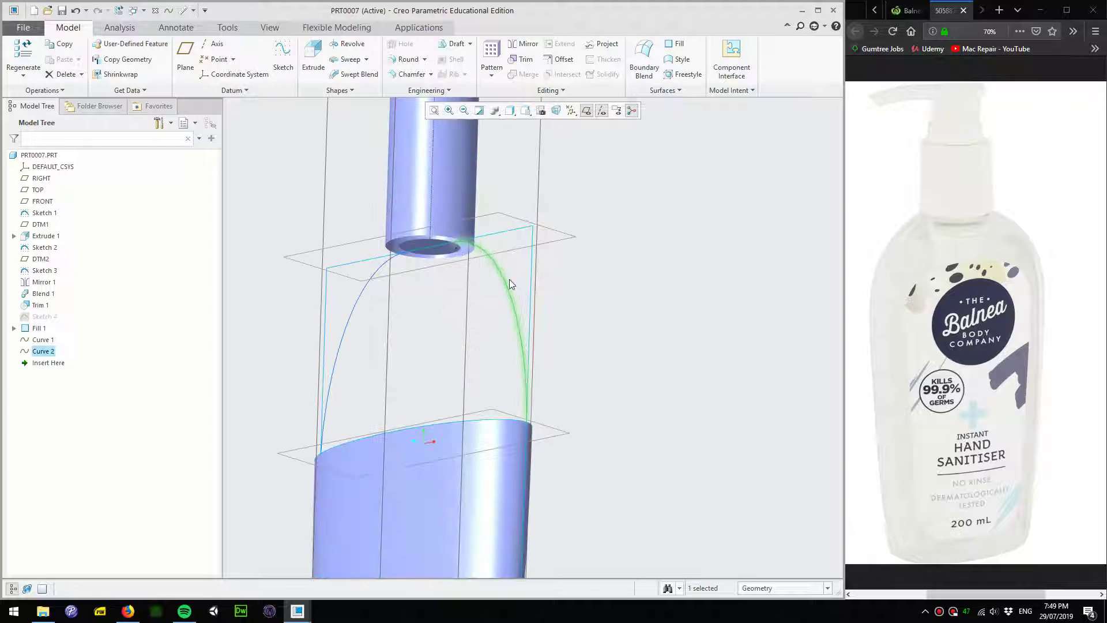
{"action": "left_click", "coordinate": [585, 297]}
{"action": "middle_click_drag", "start_coordinate": [585, 297], "coordinate": [424, 275]}
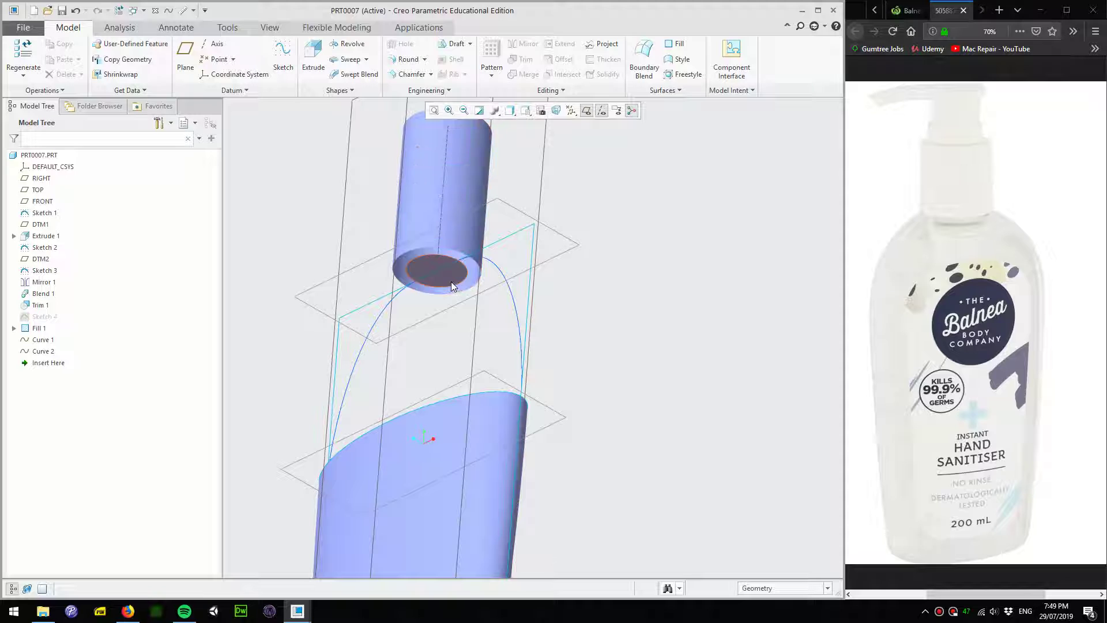
Cancel an unneeded new through-points curve
{"action": "middle_click_drag", "start_coordinate": [381, 423], "coordinate": [403, 381]}
{"action": "scroll", "coordinate": [404, 426], "scroll_direction": "up", "scroll_amount": 2}
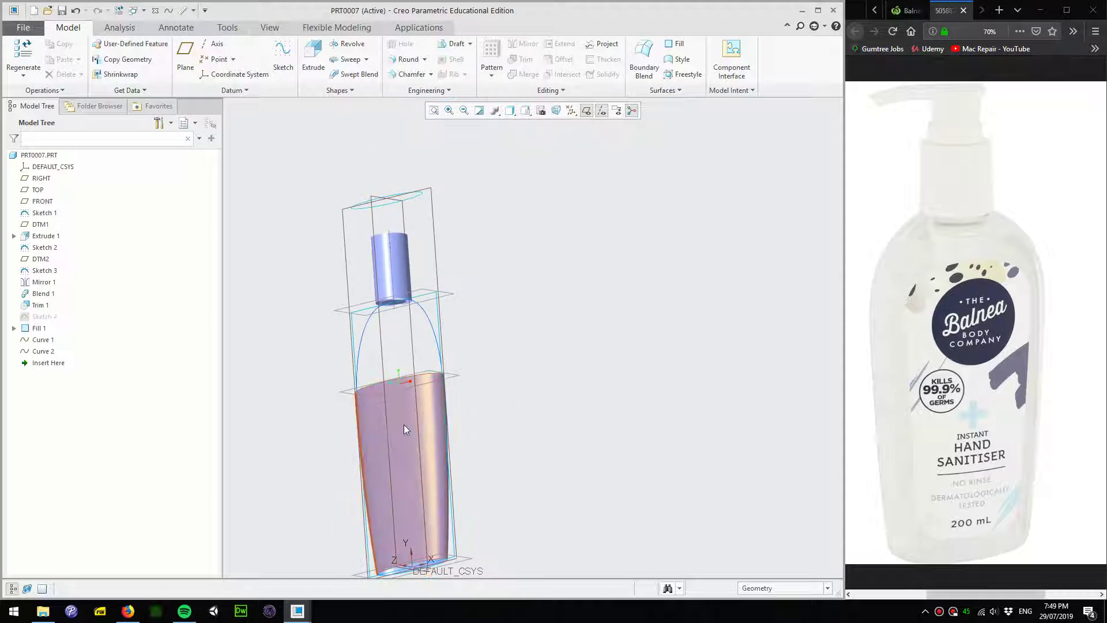
{"action": "left_click", "coordinate": [236, 91]}
{"action": "left_click", "coordinate": [197, 105]}
{"action": "scroll", "coordinate": [370, 353], "scroll_direction": "down", "scroll_amount": 3}
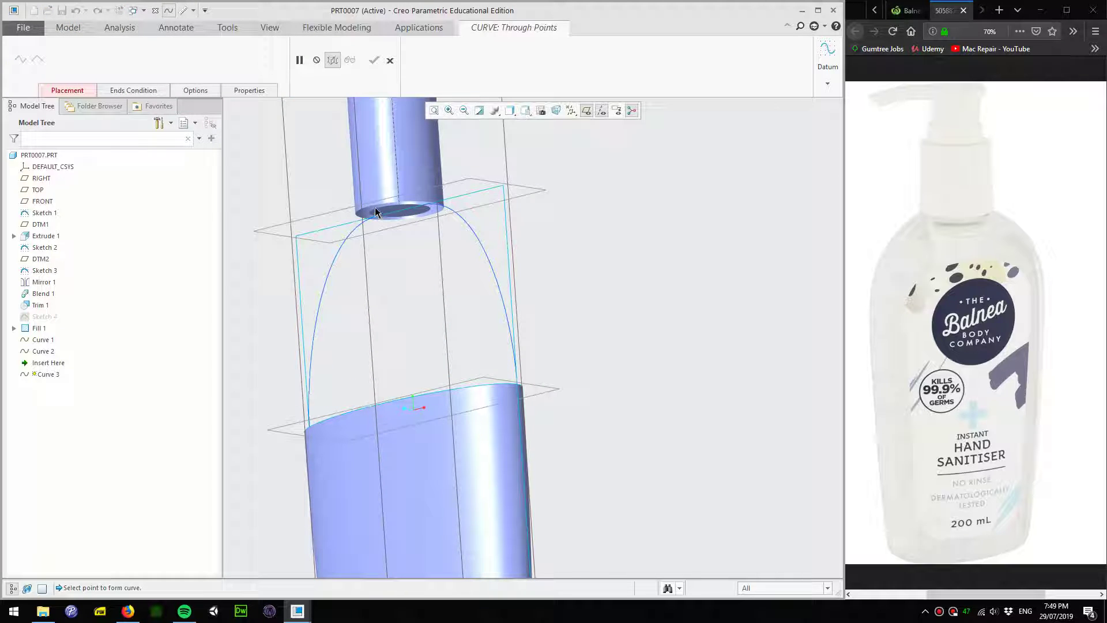
{"action": "left_click", "coordinate": [390, 59]}
{"action": "scroll", "coordinate": [402, 364], "scroll_direction": "up", "scroll_amount": 2}
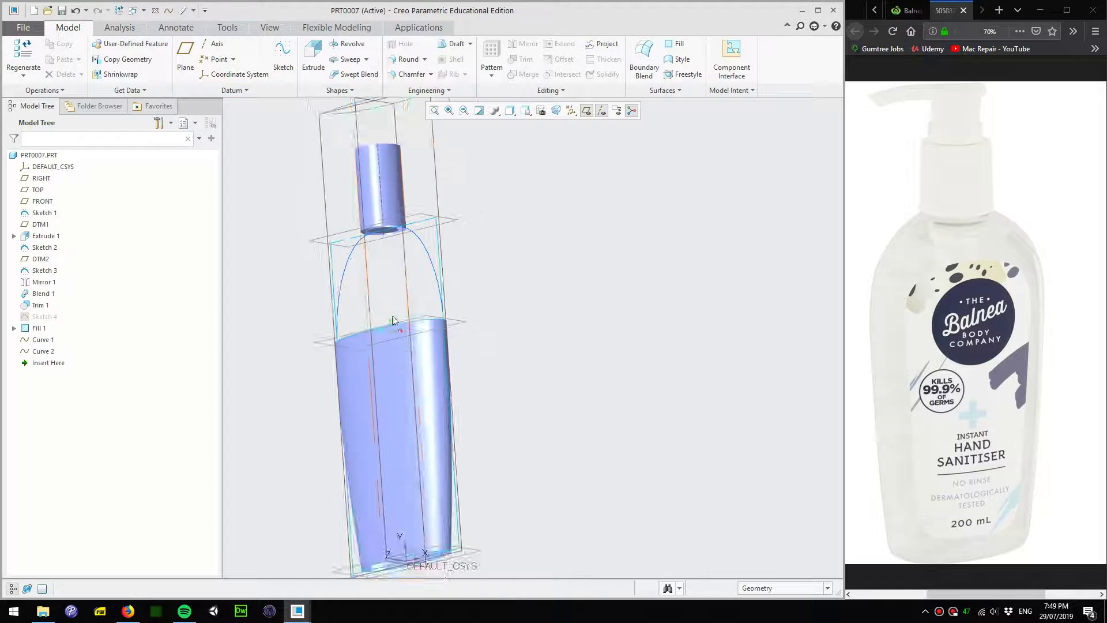
Split the Blend 1 body surface along RIGHT, keeping both sides (Trim 2)
{"action": "left_click", "coordinate": [407, 381]}
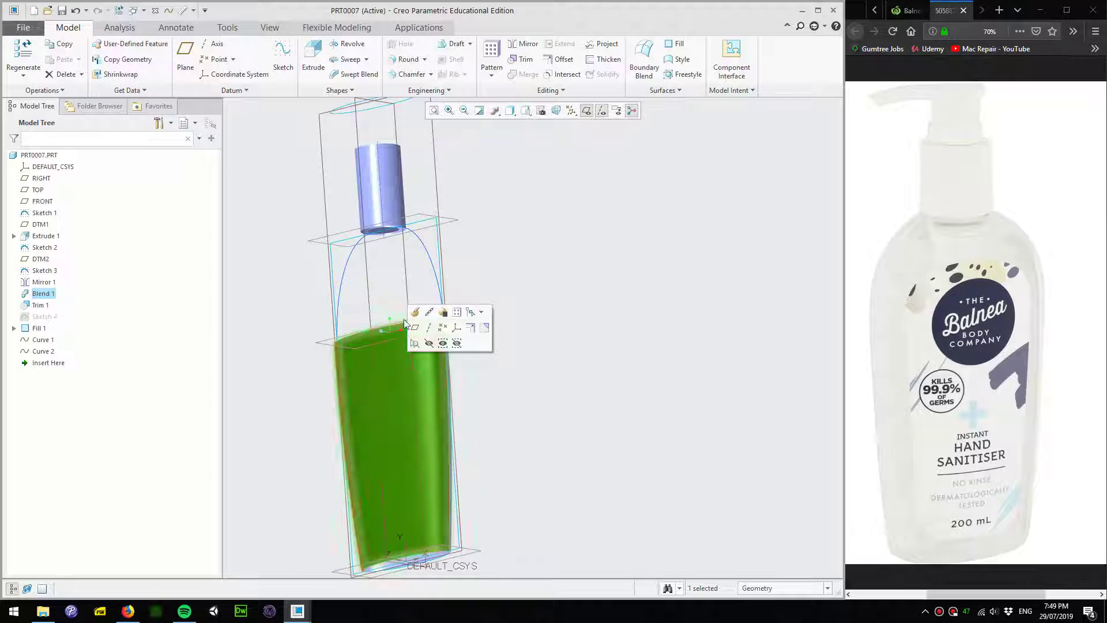
{"action": "left_click", "coordinate": [521, 61]}
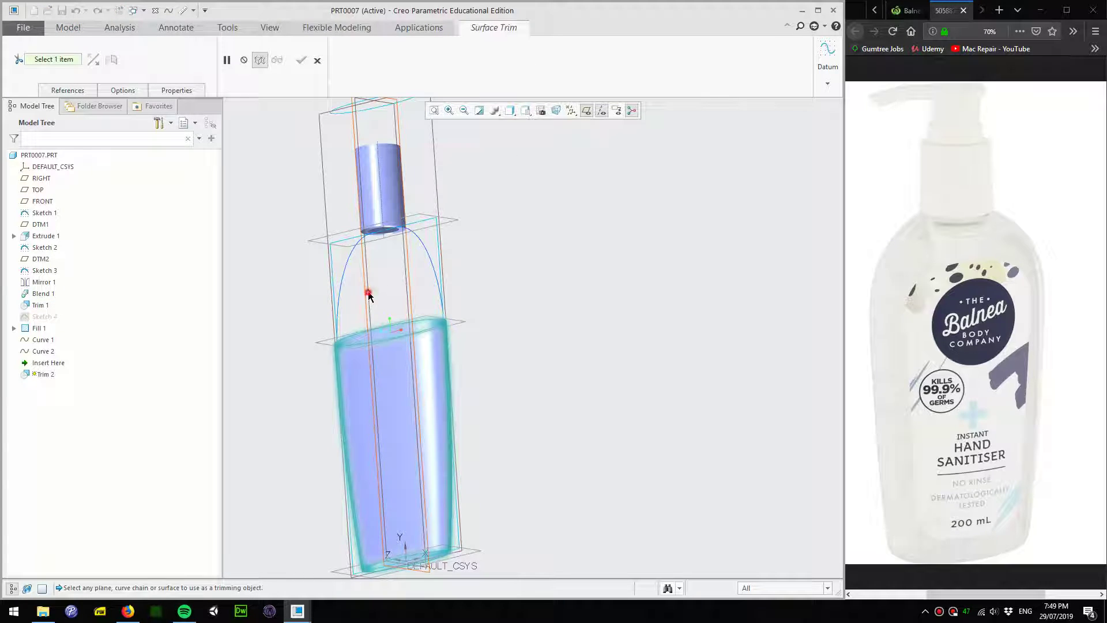
{"action": "left_click", "coordinate": [367, 296]}
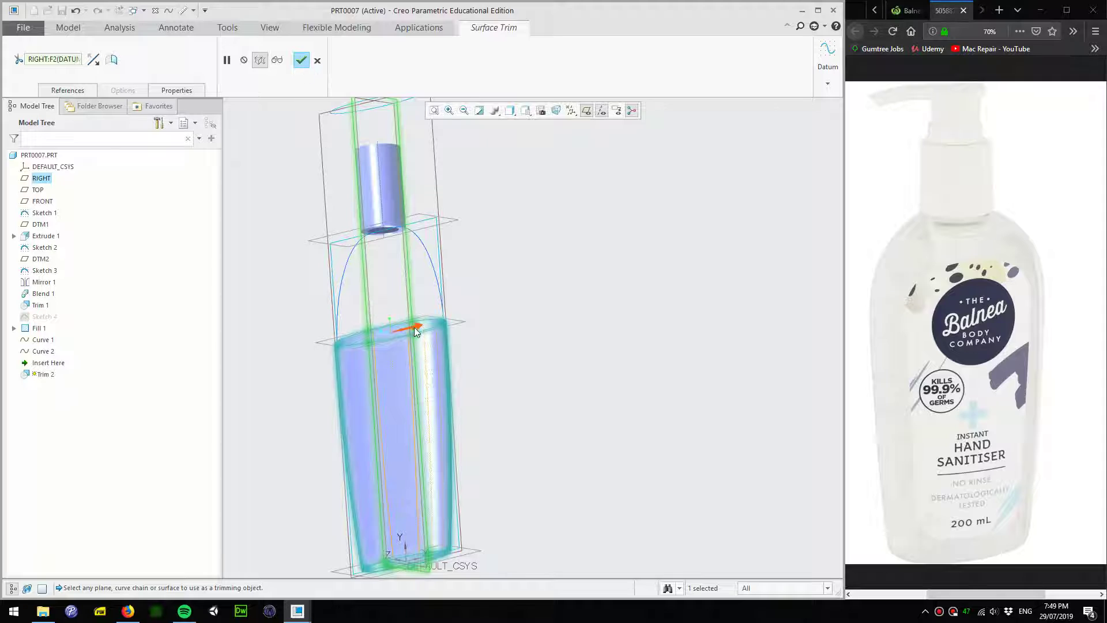
{"action": "middle_click_drag", "start_coordinate": [390, 406], "coordinate": [422, 390]}
{"action": "scroll", "coordinate": [412, 339], "scroll_direction": "down", "scroll_amount": 2}
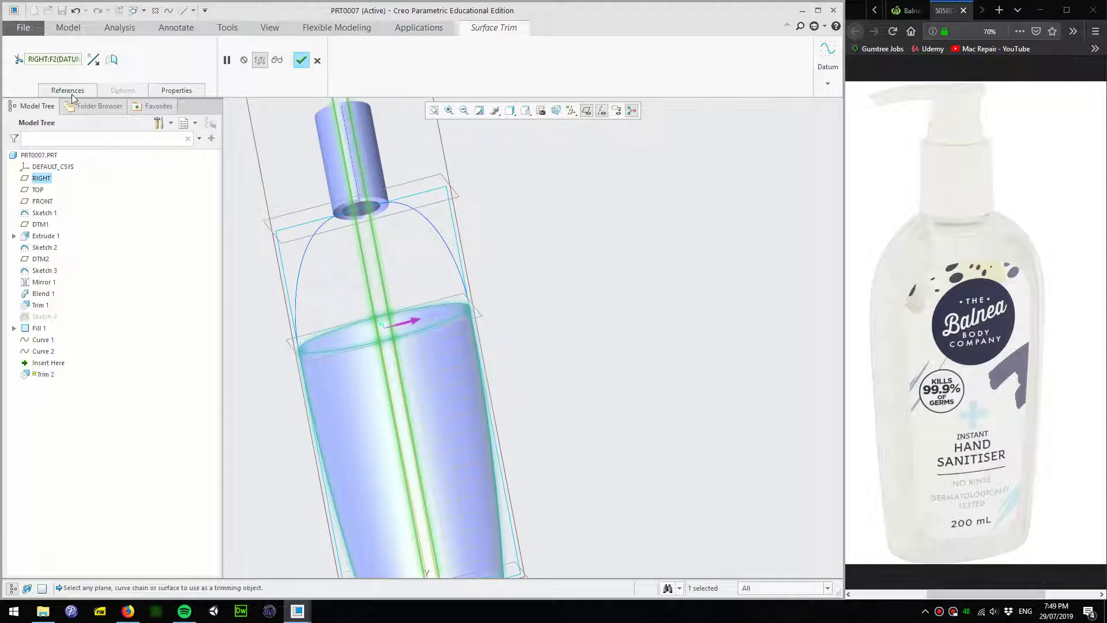
{"action": "left_click", "coordinate": [89, 65]}
{"action": "left_click", "coordinate": [299, 60]}
{"action": "left_click", "coordinate": [519, 225]}
{"action": "scroll", "coordinate": [372, 224], "scroll_direction": "down", "scroll_amount": 3}
Split the Fill 1 end cap along RIGHT, keeping both sides (Trim 3)
{"action": "left_click", "coordinate": [368, 191]}
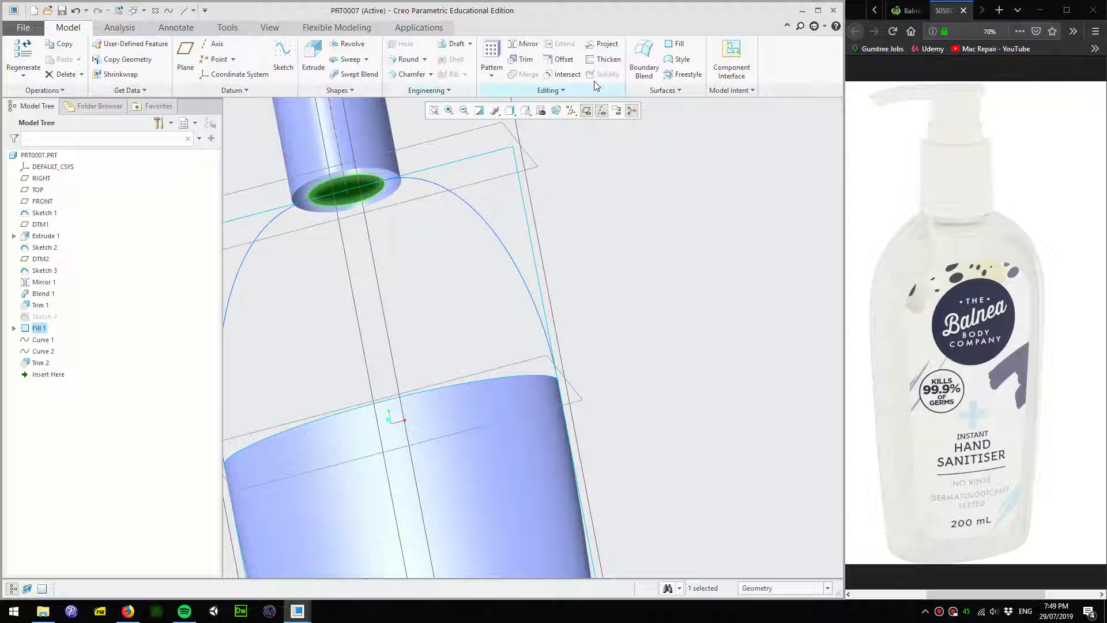
{"action": "left_click", "coordinate": [521, 63]}
{"action": "left_click", "coordinate": [346, 246]}
{"action": "left_click", "coordinate": [93, 60]}
{"action": "left_click", "coordinate": [304, 61]}
{"action": "middle_click_drag", "start_coordinate": [414, 204], "coordinate": [484, 260]}
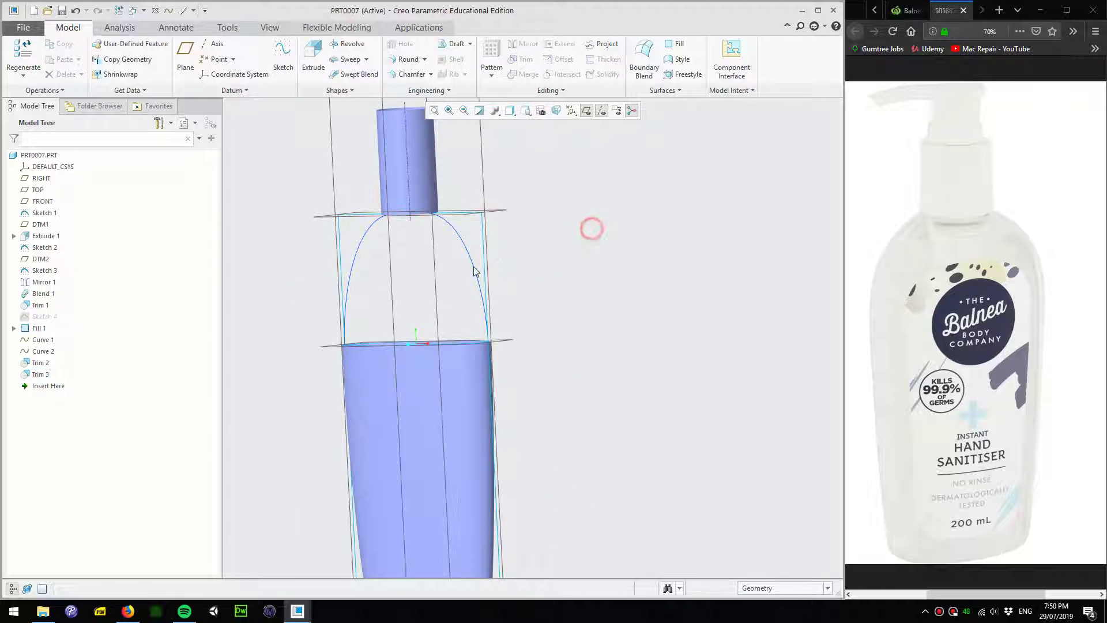
Start Curve 3 from the body edge to the neck's lower edge
{"action": "left_click", "coordinate": [231, 90]}
{"action": "left_click", "coordinate": [328, 104]}
{"action": "middle_click_drag", "start_coordinate": [399, 266], "coordinate": [406, 273]}
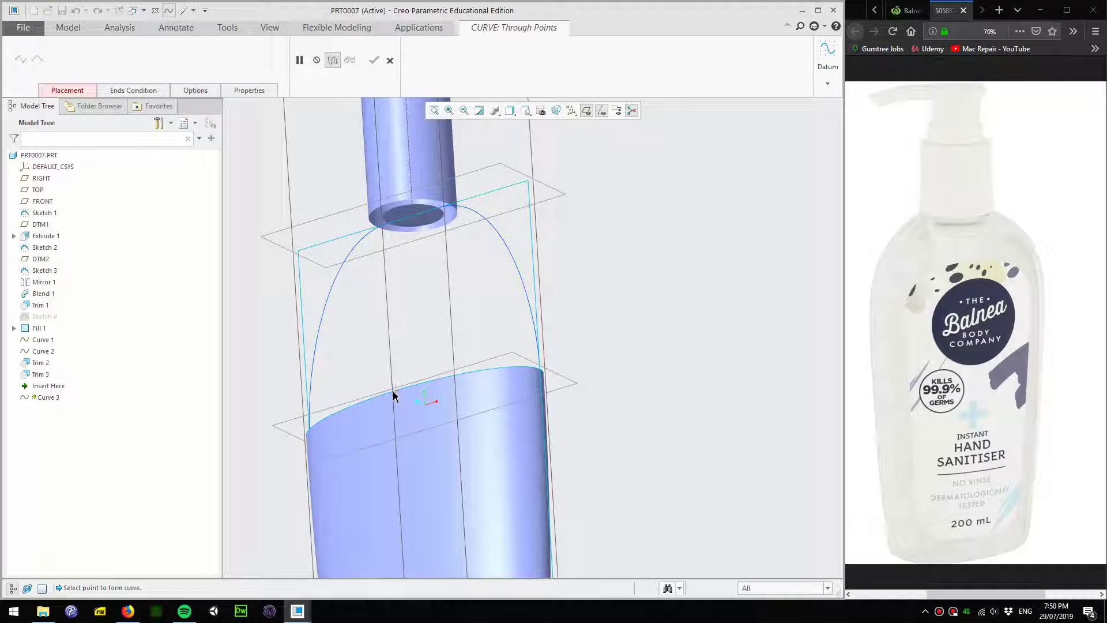
{"action": "left_click", "coordinate": [393, 395]}
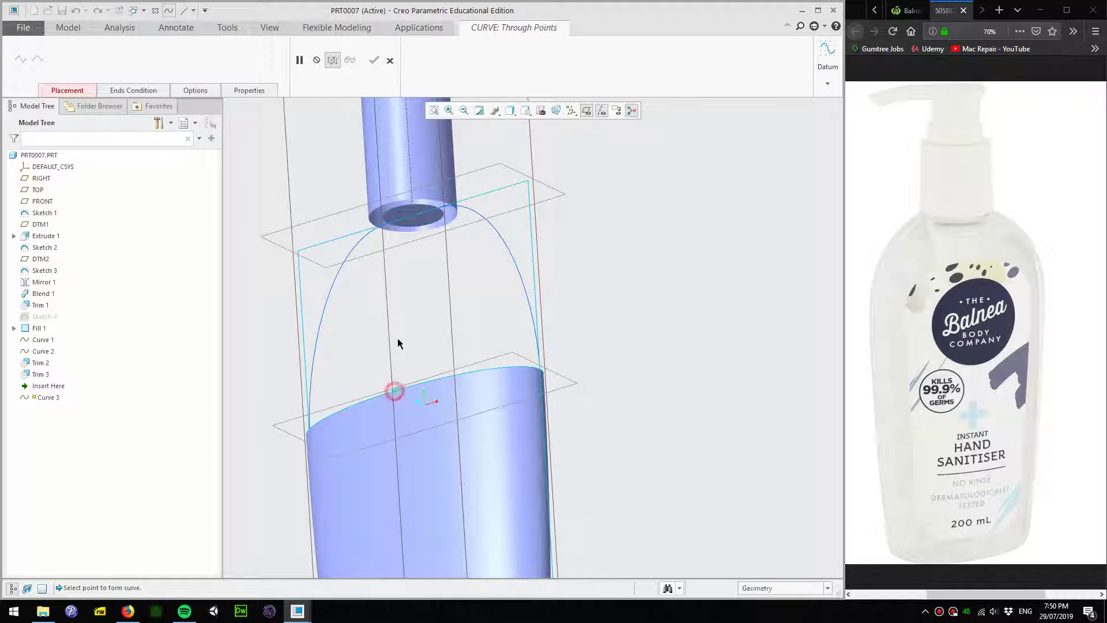
{"action": "left_click", "coordinate": [396, 209]}
{"action": "mouse_move", "coordinate": [408, 251]}
{"action": "middle_mouse_down"}
{"action": "mouse_move", "coordinate": [383, 263]}
{"action": "mouse_move", "coordinate": [399, 217]}
{"action": "middle_mouse_up"}
Make both ends of Curve 3 tangent to the neck and body edges
{"action": "right_click", "coordinate": [416, 185]}
{"action": "left_click", "coordinate": [391, 200]}
{"action": "mouse_move", "coordinate": [425, 229]}
{"action": "middle_mouse_down"}
{"action": "mouse_move", "coordinate": [428, 212]}
{"action": "mouse_move", "coordinate": [393, 353]}
{"action": "middle_mouse_up"}
{"action": "left_click", "coordinate": [425, 218]}
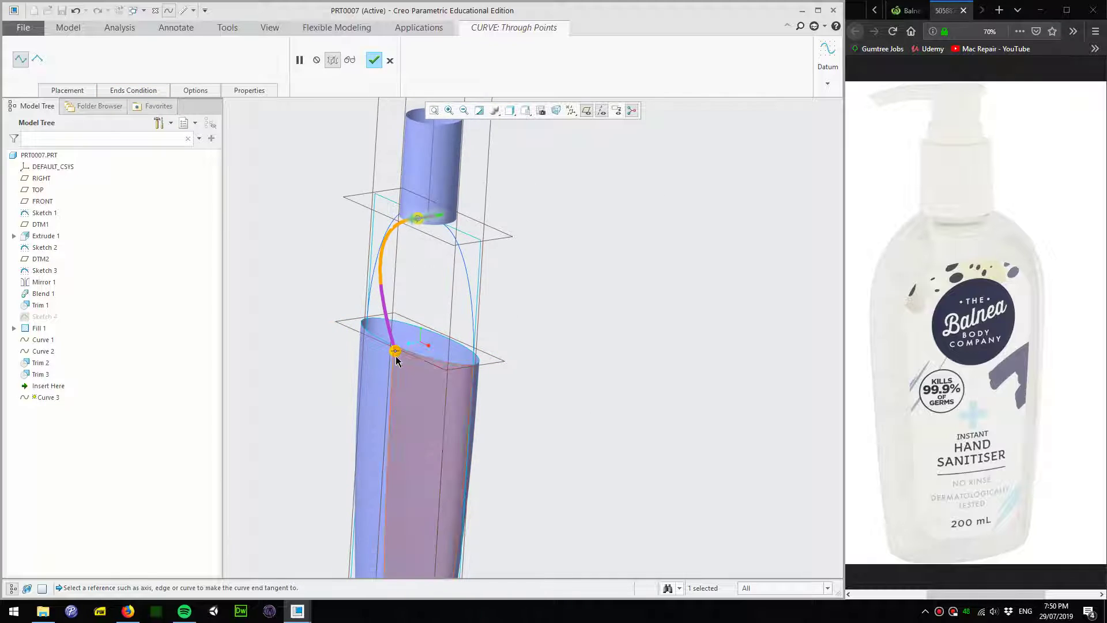
{"action": "right_click", "coordinate": [392, 355]}
{"action": "left_click", "coordinate": [372, 370]}
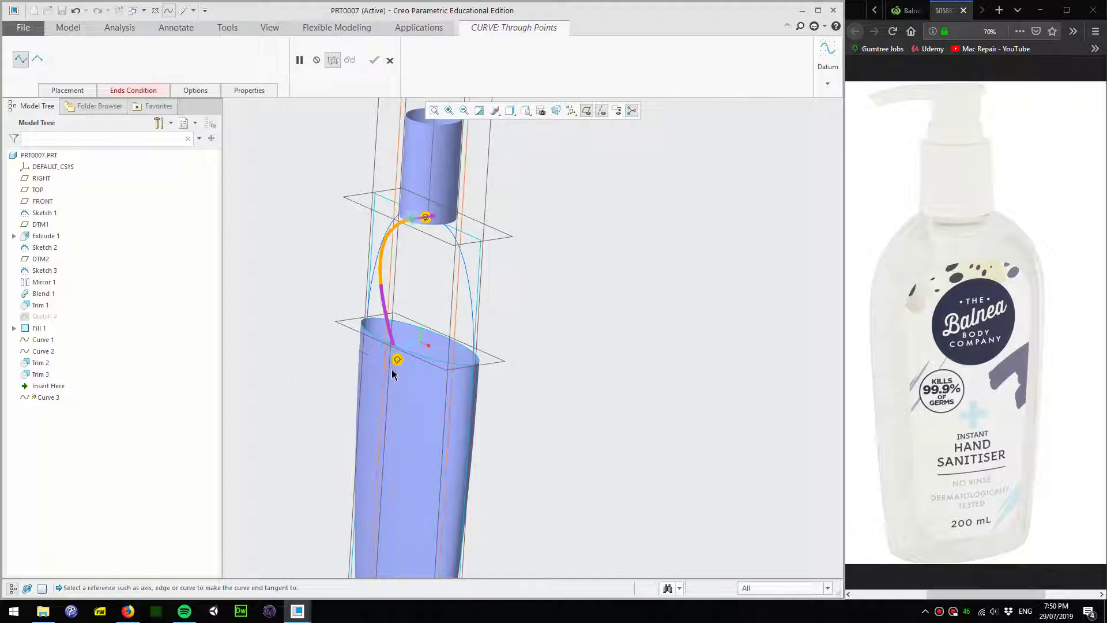
{"action": "left_click", "coordinate": [393, 372]}
{"action": "mouse_move", "coordinate": [418, 243]}
{"action": "middle_mouse_down"}
{"action": "mouse_move", "coordinate": [386, 242]}
{"action": "mouse_move", "coordinate": [363, 221]}
{"action": "middle_mouse_up"}
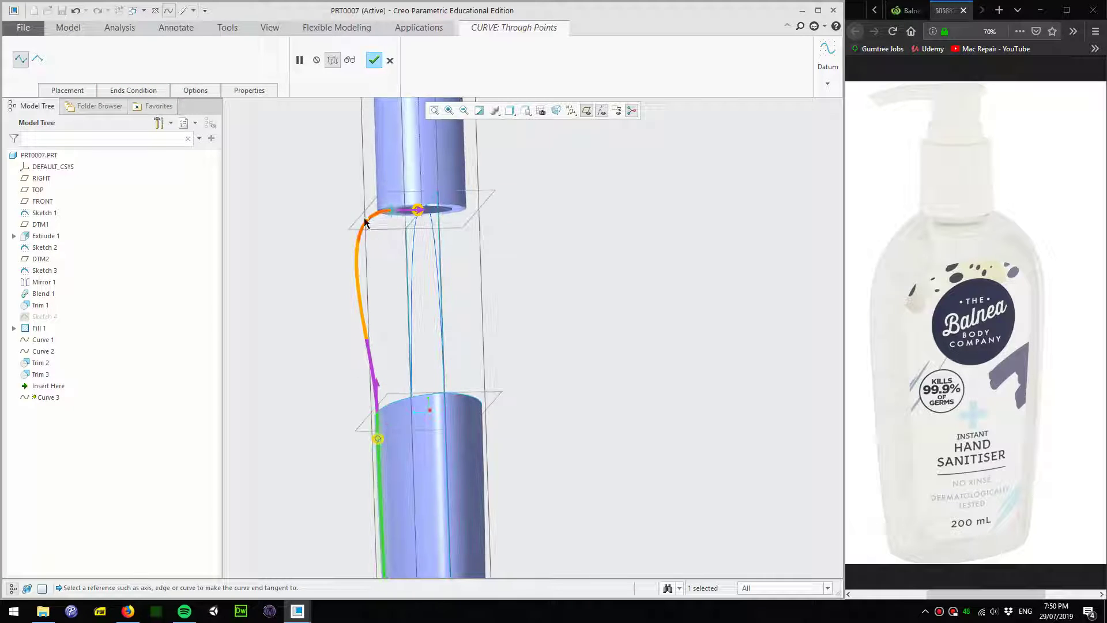
Tweak Curve 3's control points in front view to bulge the shoulder, then finish it
{"action": "left_click", "coordinate": [191, 94]}
{"action": "left_click", "coordinate": [190, 120]}
{"action": "left_click", "coordinate": [222, 140]}
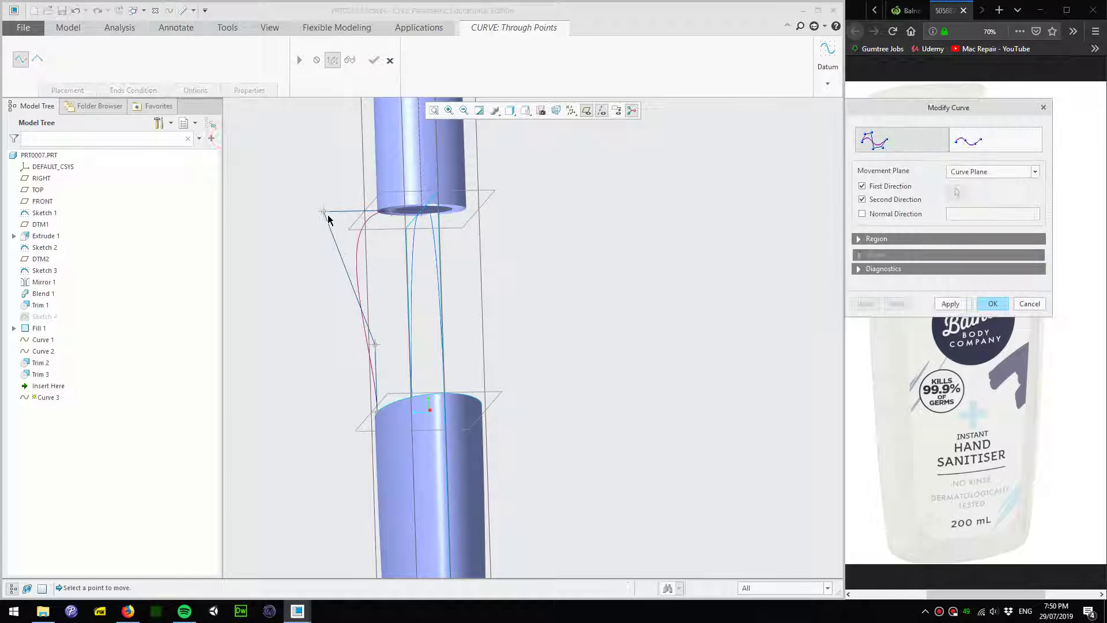
{"action": "middle_click_drag", "start_coordinate": [375, 215], "coordinate": [410, 271]}
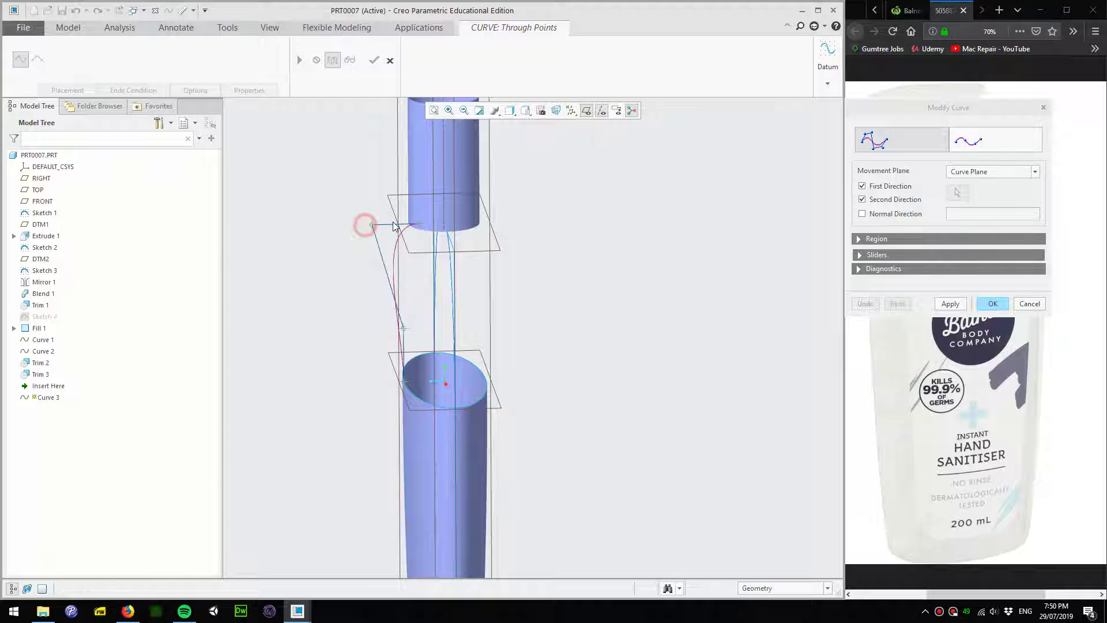
{"action": "left_click_drag", "start_coordinate": [366, 227], "coordinate": [397, 227]}
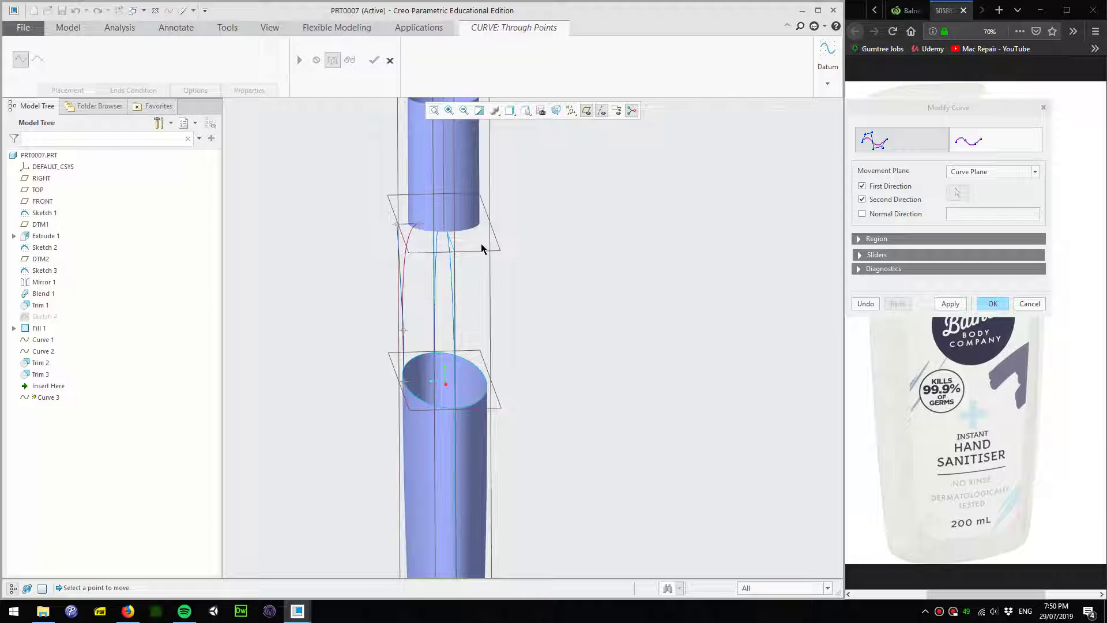
{"action": "key", "text": "ctrl+d"}
{"action": "scroll", "coordinate": [510, 258], "scroll_direction": "up", "scroll_amount": 3}
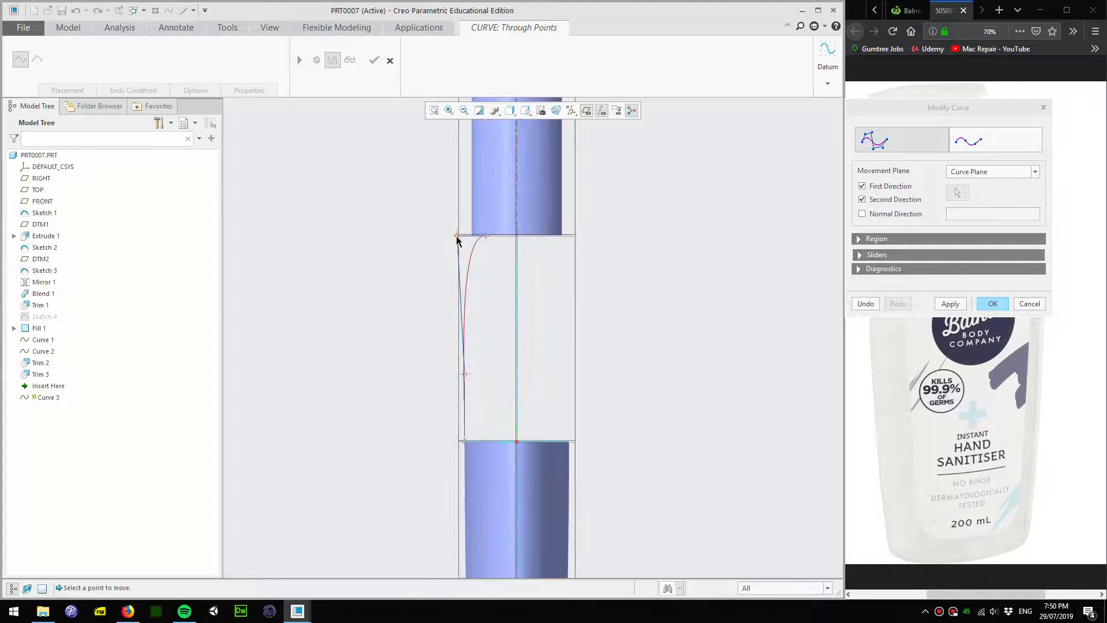
{"action": "left_click_drag", "start_coordinate": [458, 241], "coordinate": [475, 238]}
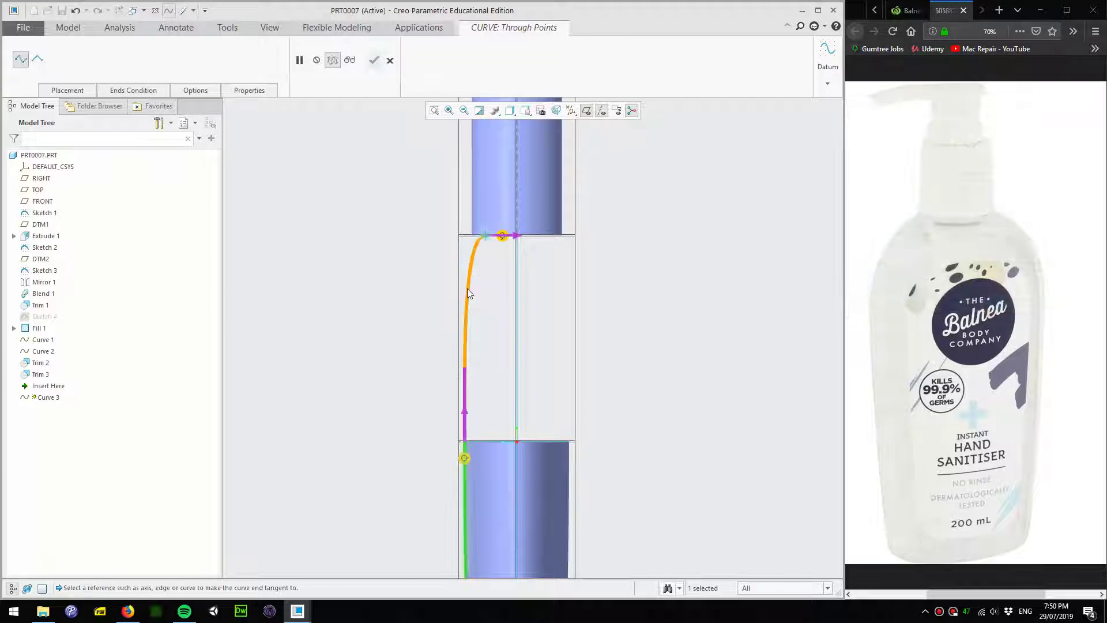
{"action": "left_click", "coordinate": [373, 59]}
{"action": "middle_click_drag", "start_coordinate": [395, 296], "coordinate": [330, 253]}
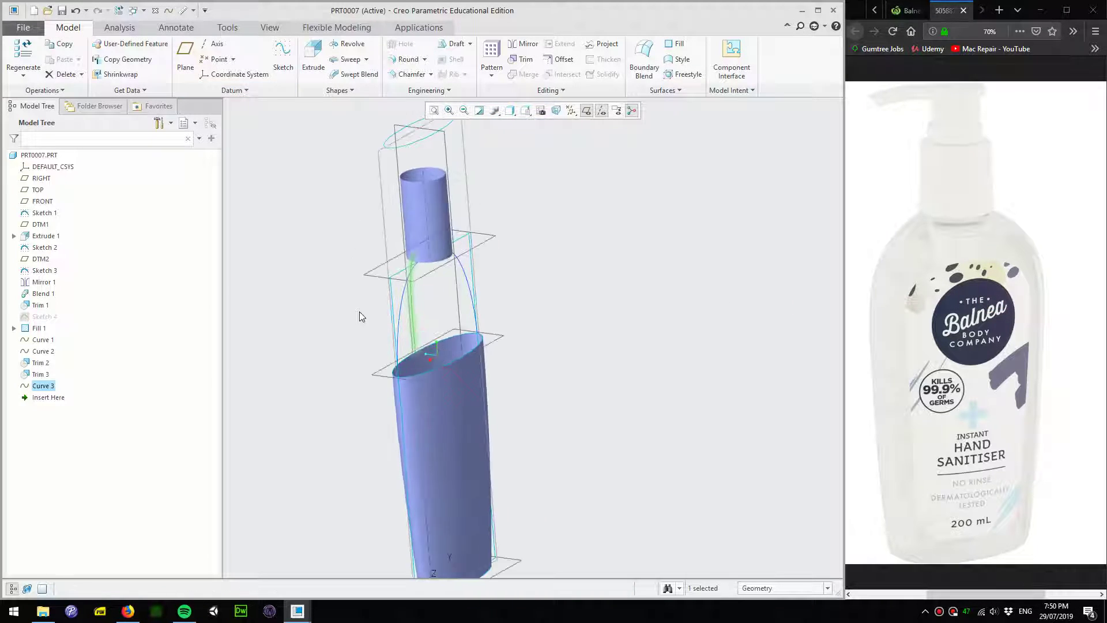
Start Curve 4 from the neck edge to the body rim, tangent at the lower end
{"action": "left_click", "coordinate": [239, 92]}
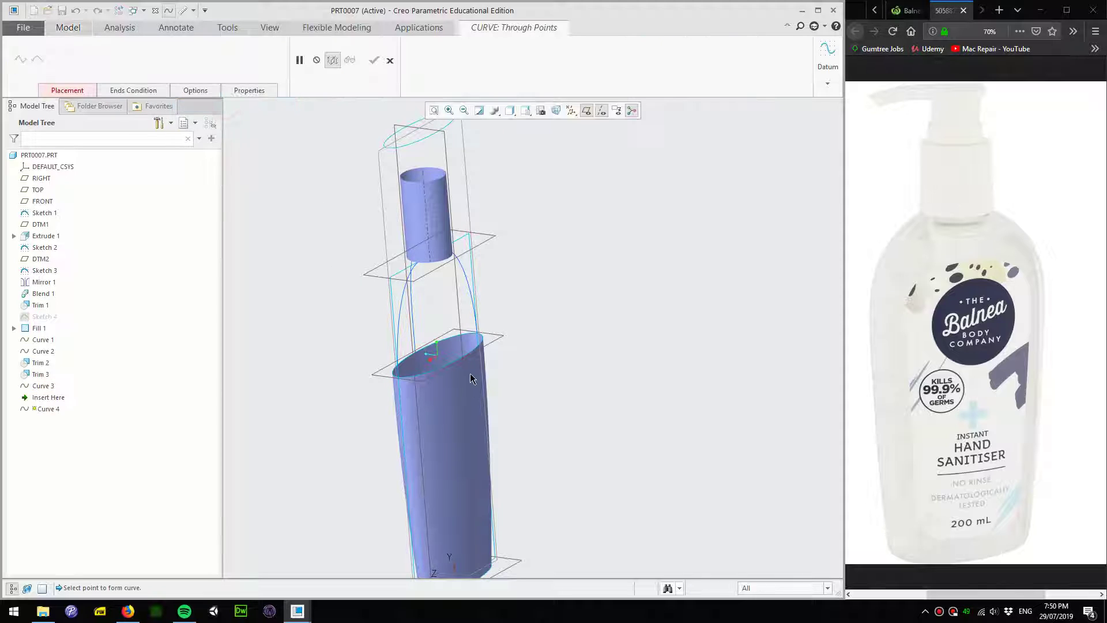
{"action": "scroll", "coordinate": [462, 361], "scroll_direction": "up", "scroll_amount": 1}
{"action": "scroll", "coordinate": [459, 367], "scroll_direction": "up", "scroll_amount": 2}
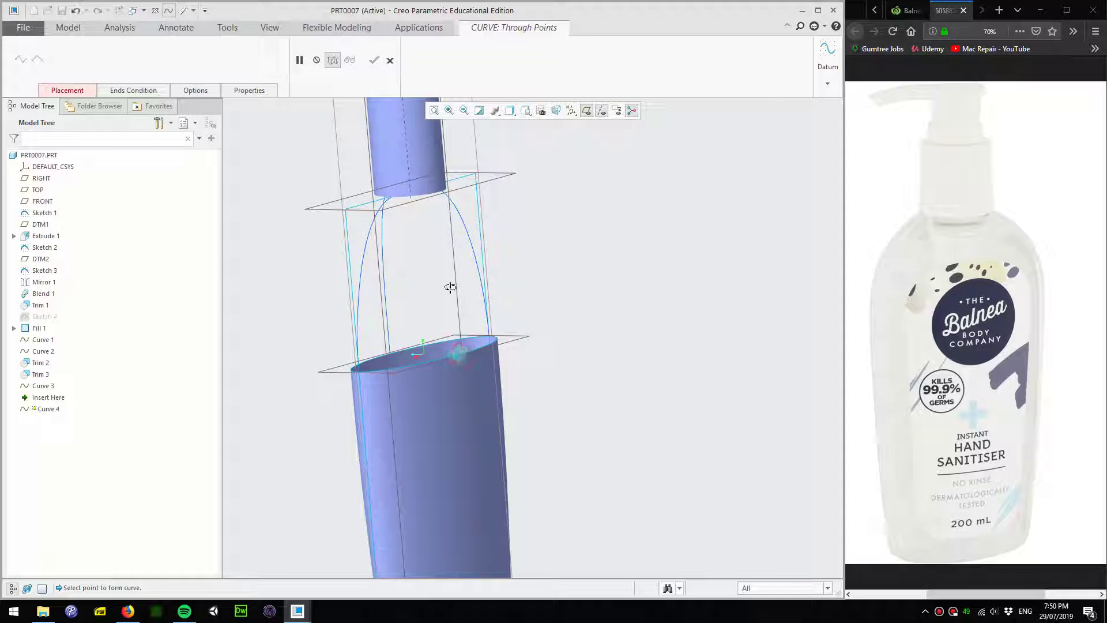
{"action": "middle_click_drag", "start_coordinate": [447, 287], "coordinate": [430, 216]}
{"action": "left_click", "coordinate": [425, 188]}
{"action": "left_click", "coordinate": [444, 364]}
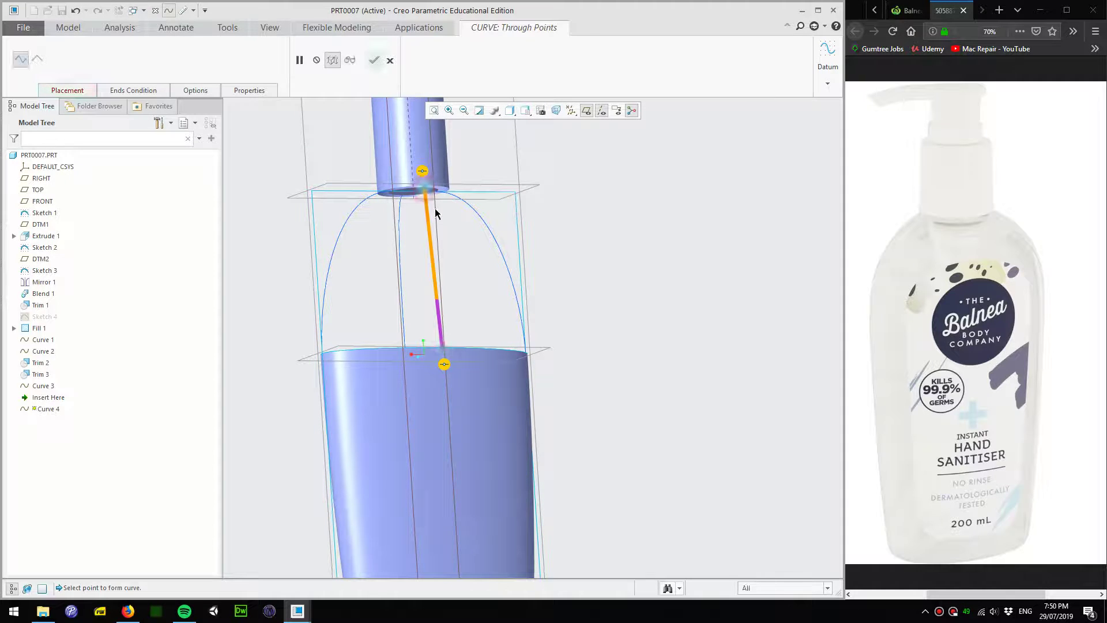
{"action": "right_click", "coordinate": [445, 366]}
{"action": "left_click", "coordinate": [445, 381]}
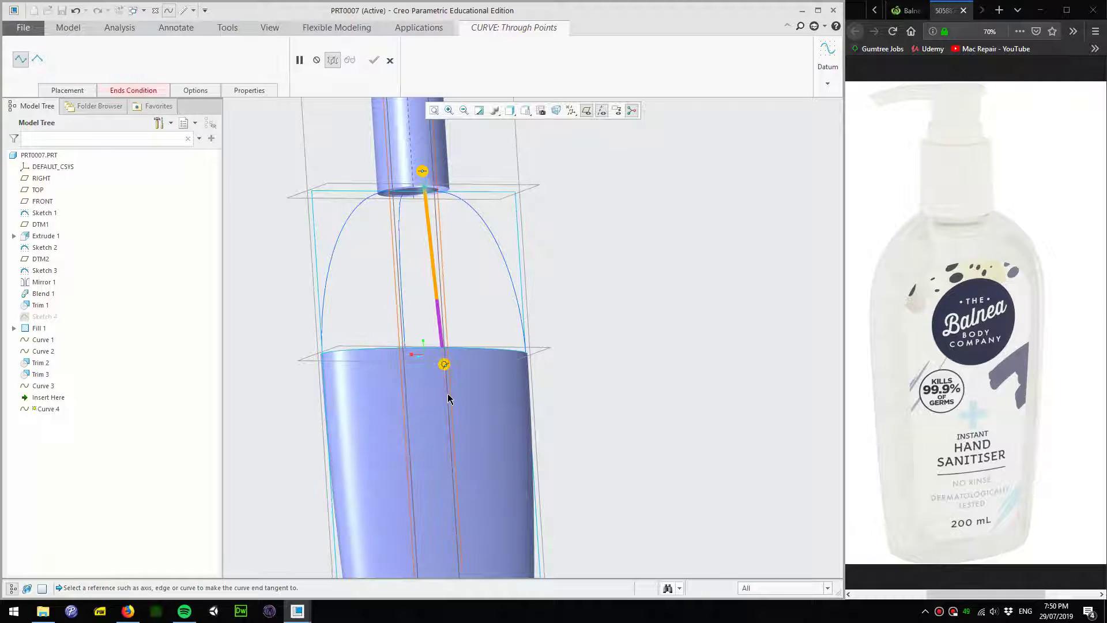
{"action": "left_click", "coordinate": [445, 378]}
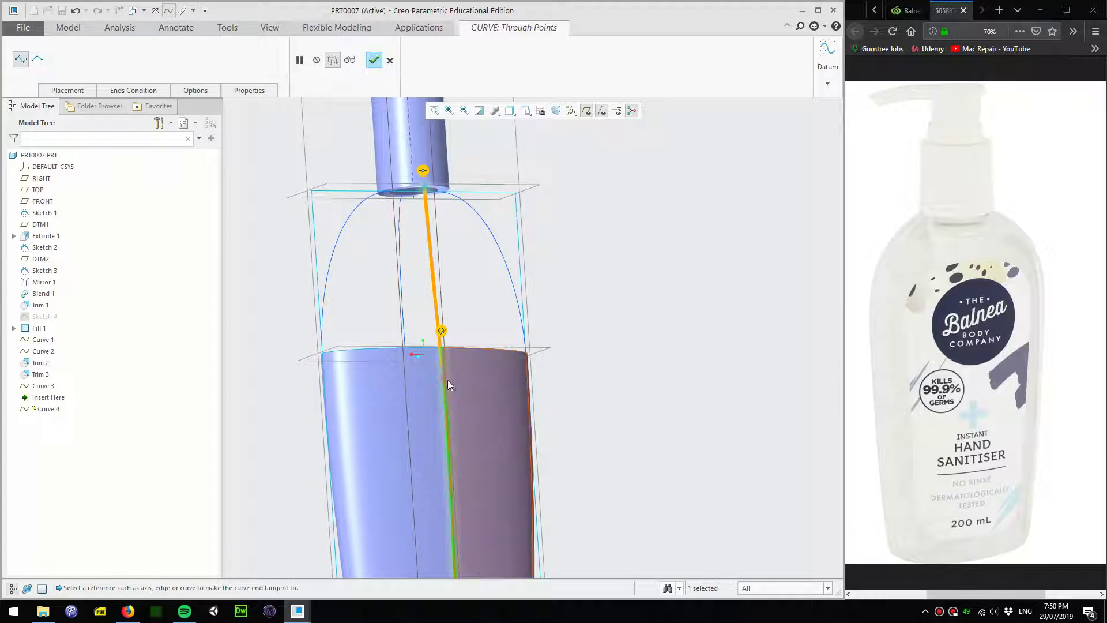
Set Curve 4's top end tangent to the neck edge
{"action": "middle_click_drag", "start_coordinate": [460, 372], "coordinate": [410, 190]}
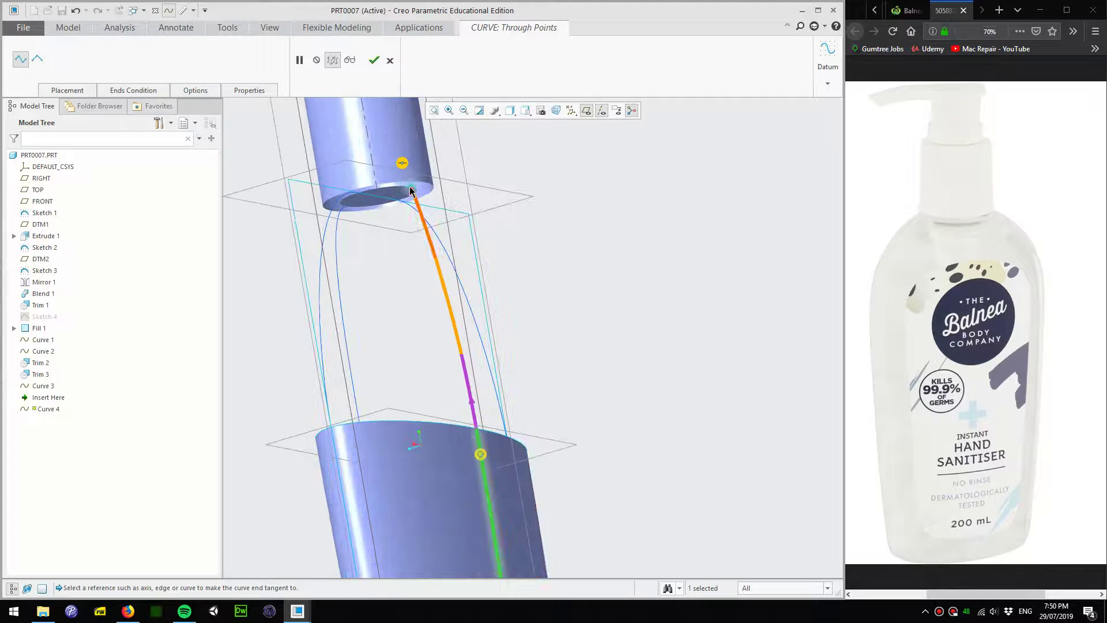
{"action": "right_click", "coordinate": [411, 191]}
{"action": "left_click", "coordinate": [403, 160]}
{"action": "right_click", "coordinate": [403, 161]}
{"action": "left_click", "coordinate": [371, 182]}
{"action": "left_click", "coordinate": [439, 182]}
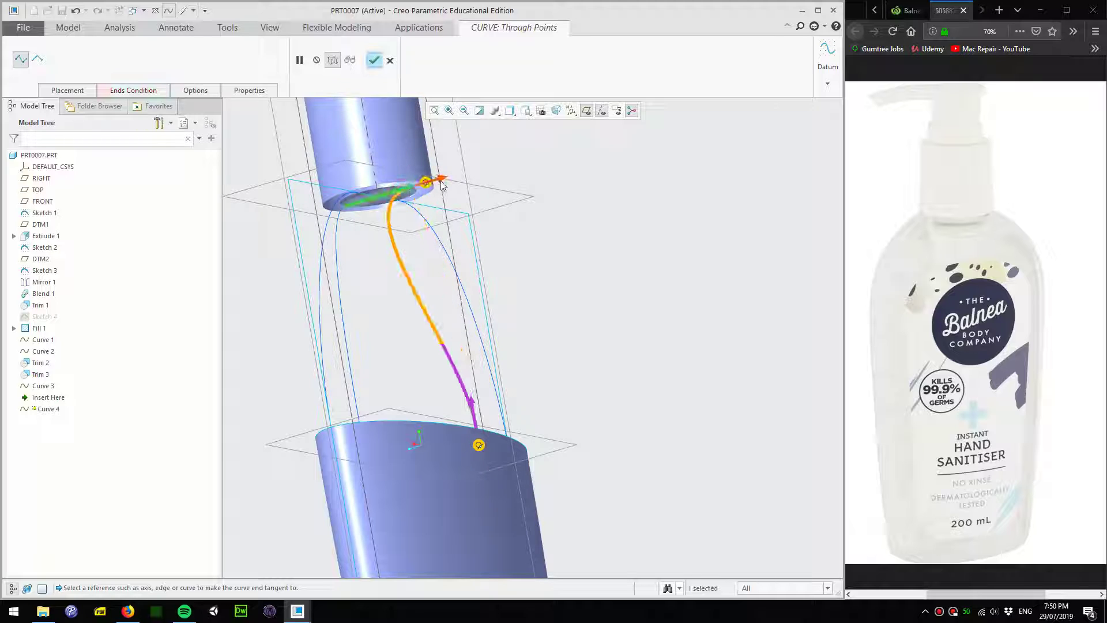
{"action": "middle_click_drag", "start_coordinate": [445, 239], "coordinate": [501, 329]}
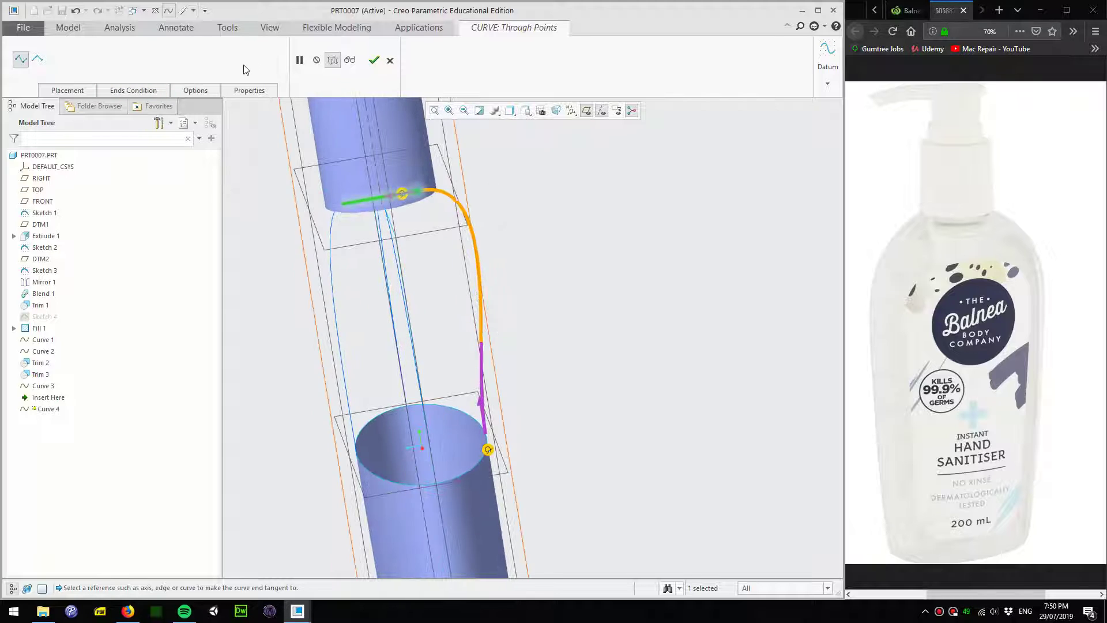
Tweak Curve 4's control points to widen the shoulder and accept the shape
{"action": "left_click", "coordinate": [198, 89]}
{"action": "left_click", "coordinate": [214, 118]}
{"action": "left_click", "coordinate": [242, 135]}
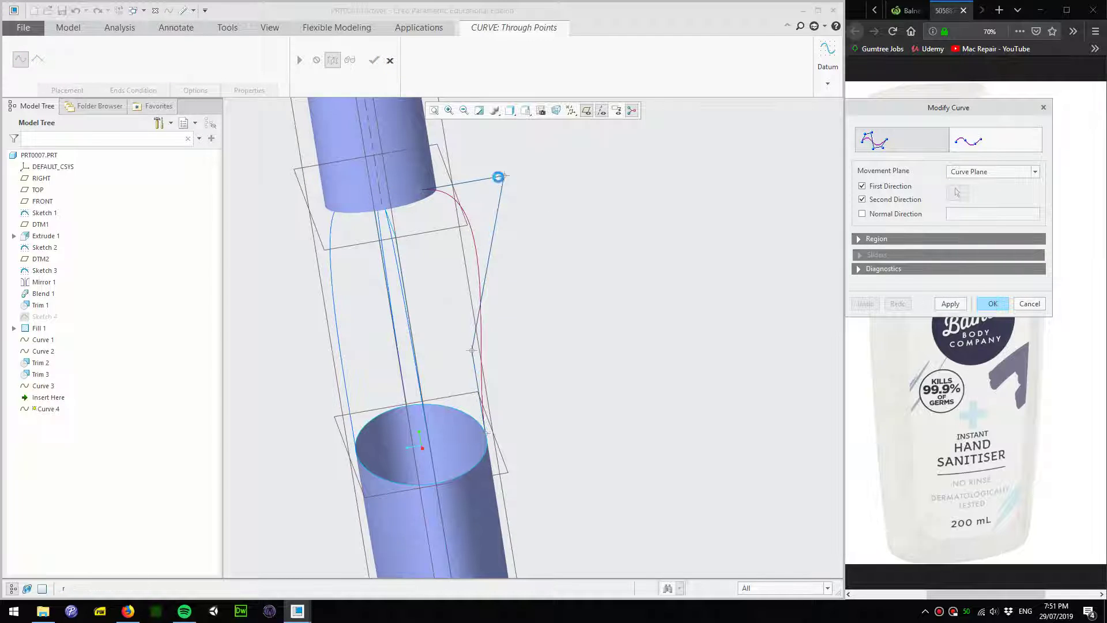
{"action": "scroll", "coordinate": [579, 251], "scroll_direction": "up", "scroll_amount": 3}
{"action": "left_click_drag", "start_coordinate": [558, 246], "coordinate": [485, 236]}
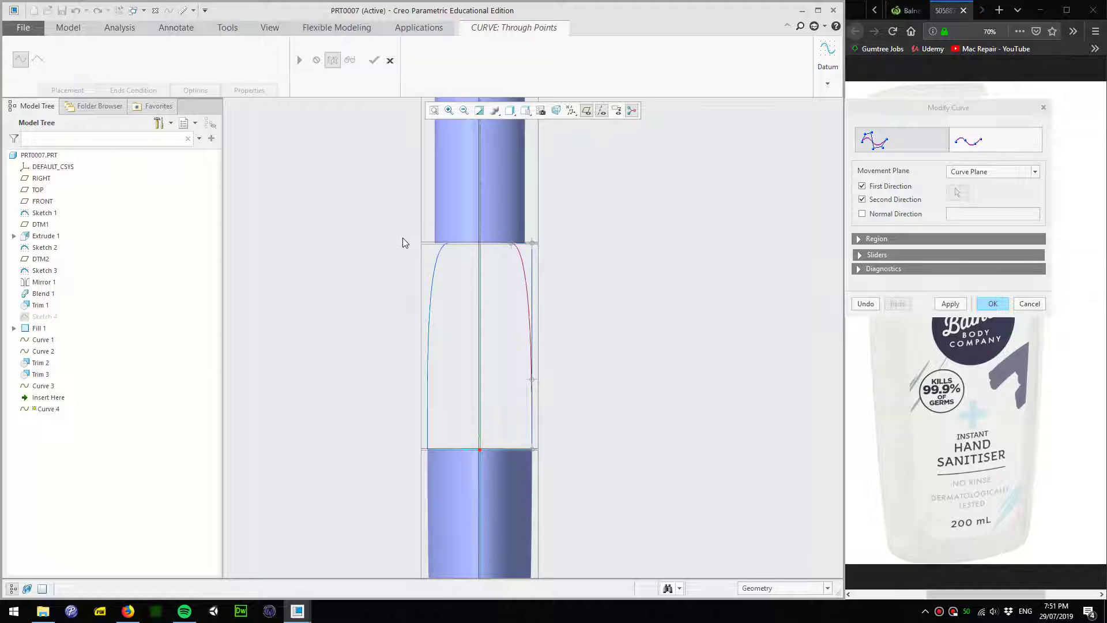
{"action": "mouse_move", "coordinate": [404, 240]}
{"action": "left_mouse_down"}
{"action": "mouse_move", "coordinate": [420, 237]}
{"action": "mouse_move", "coordinate": [402, 237]}
{"action": "left_mouse_up"}
{"action": "left_click", "coordinate": [992, 304]}
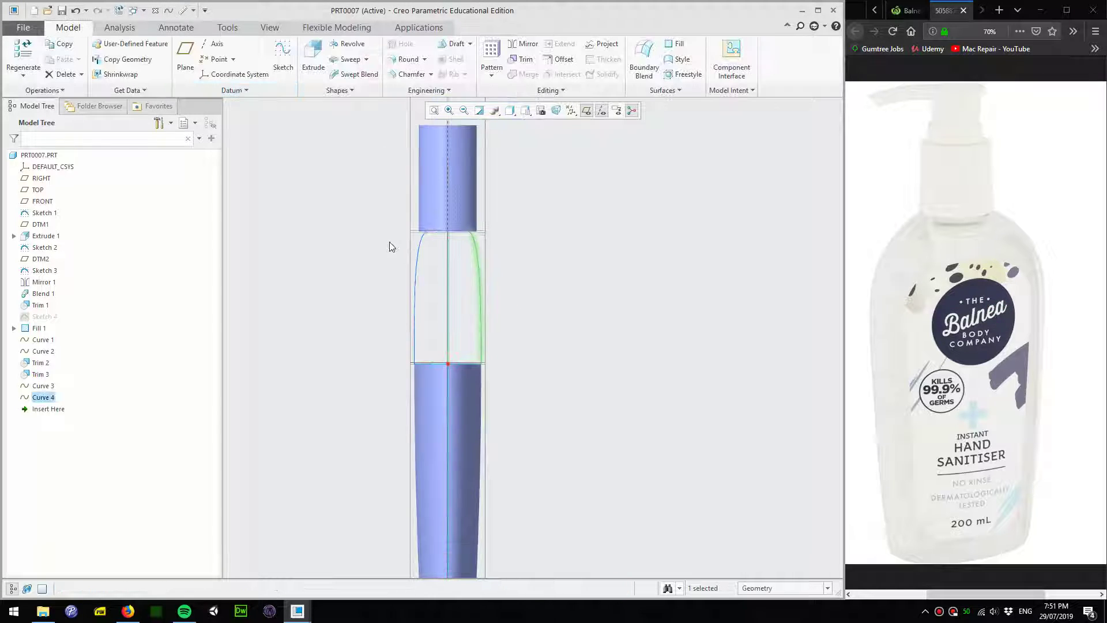
Create a boundary blend from the neck's lower edge to the body rim, using both shoulder curves
{"action": "middle_click_drag", "start_coordinate": [389, 248], "coordinate": [578, 254]}
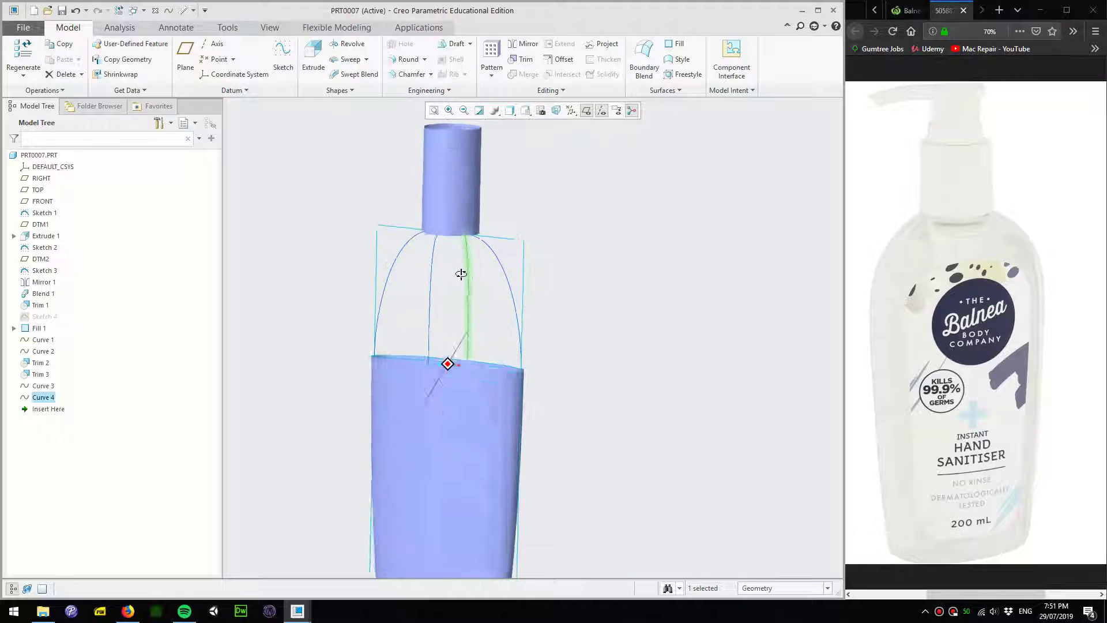
{"action": "left_click", "coordinate": [641, 57]}
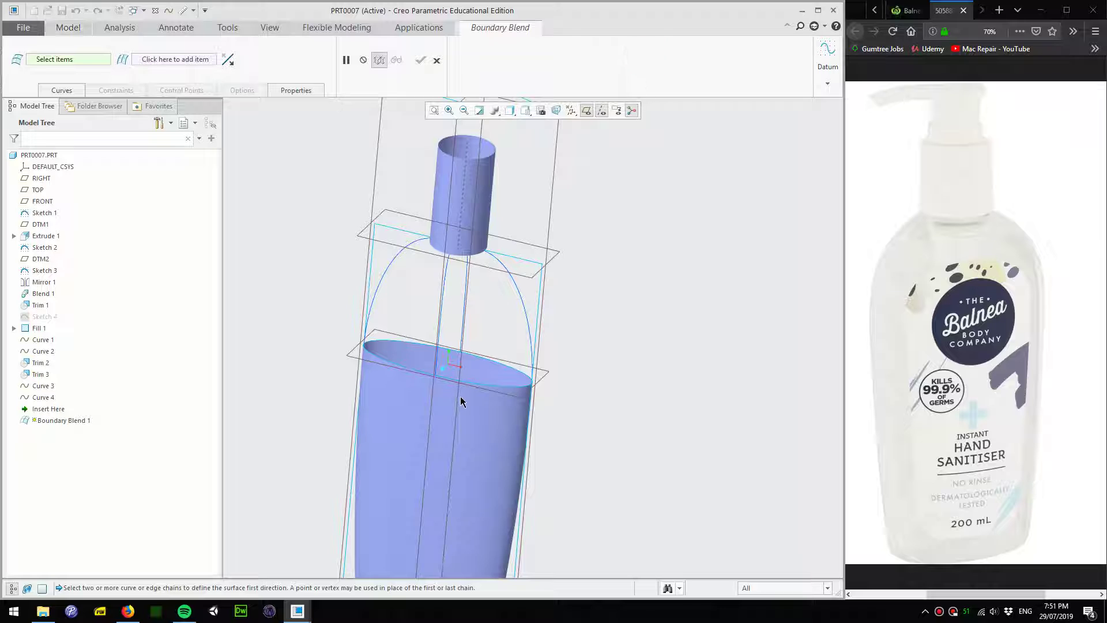
{"action": "scroll", "coordinate": [502, 443], "scroll_direction": "down", "scroll_amount": 2}
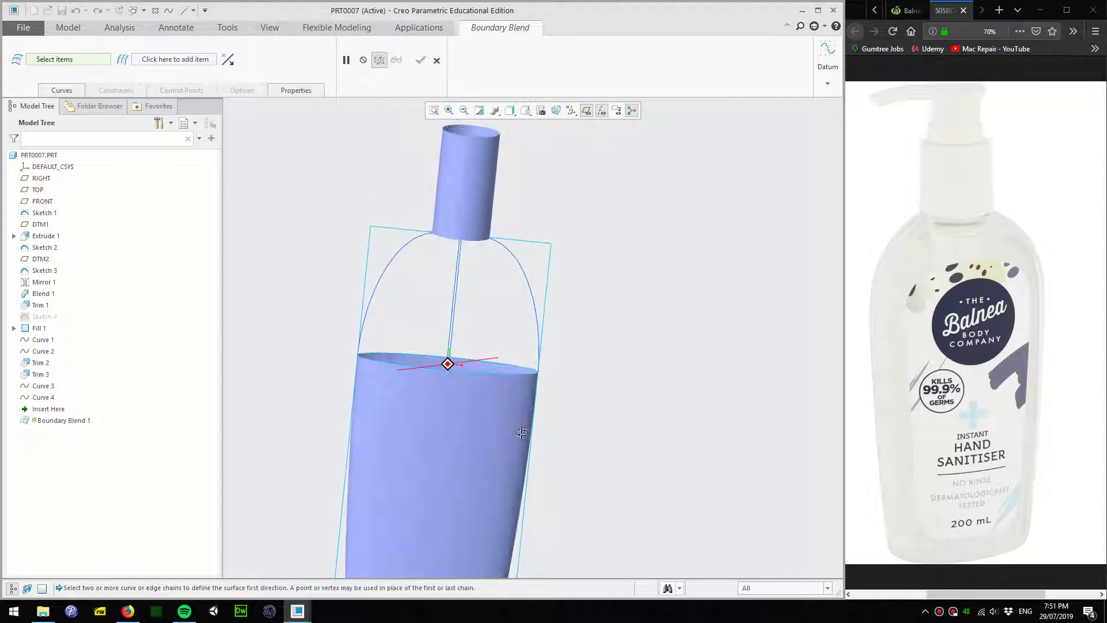
{"action": "scroll", "coordinate": [482, 398], "scroll_direction": "down", "scroll_amount": 2}
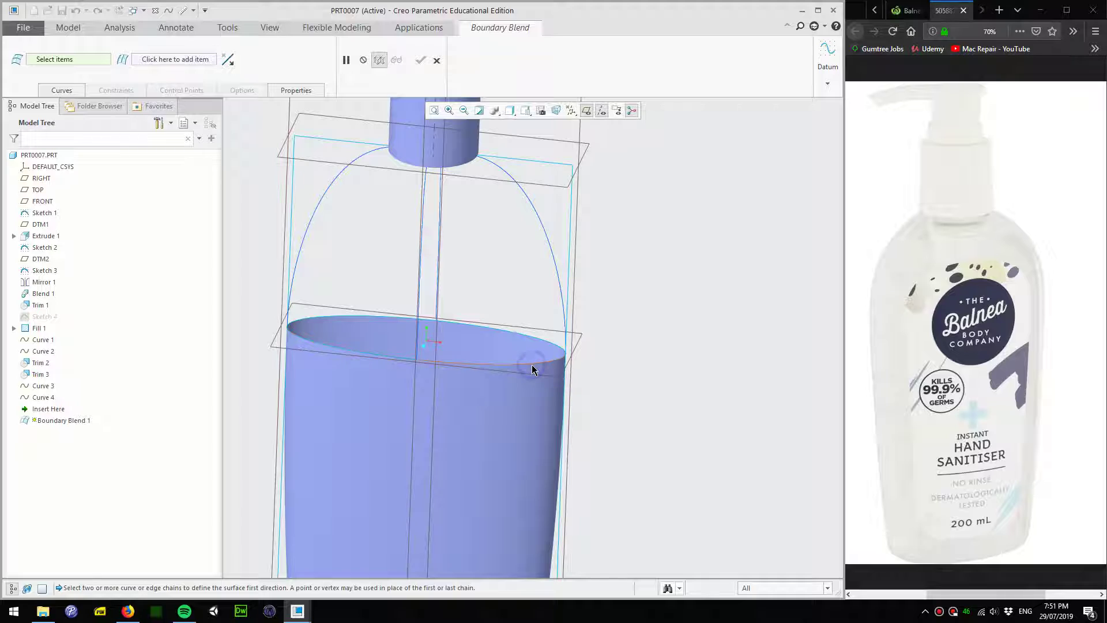
{"action": "left_click", "coordinate": [532, 370]}
{"action": "mouse_move", "coordinate": [532, 364]}
{"action": "middle_mouse_down"}
{"action": "mouse_move", "coordinate": [457, 240]}
{"action": "mouse_move", "coordinate": [459, 180]}
{"action": "middle_mouse_up"}
{"action": "scroll", "coordinate": [458, 181], "scroll_direction": "up", "scroll_amount": 3}
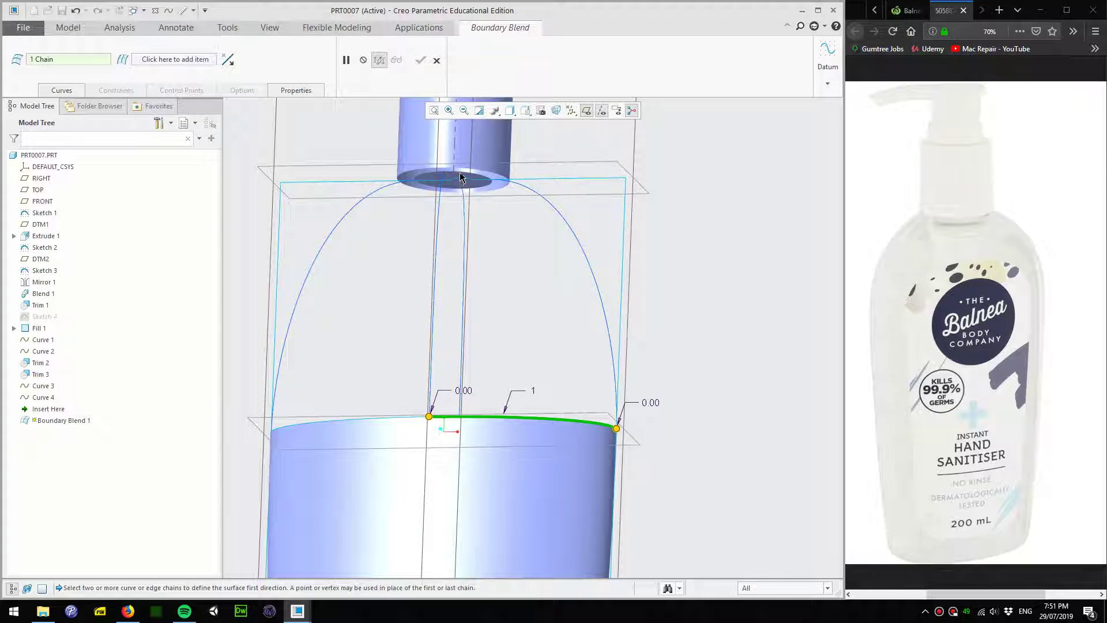
{"action": "left_click", "coordinate": [461, 172]}
{"action": "scroll", "coordinate": [489, 249], "scroll_direction": "down", "scroll_amount": 2}
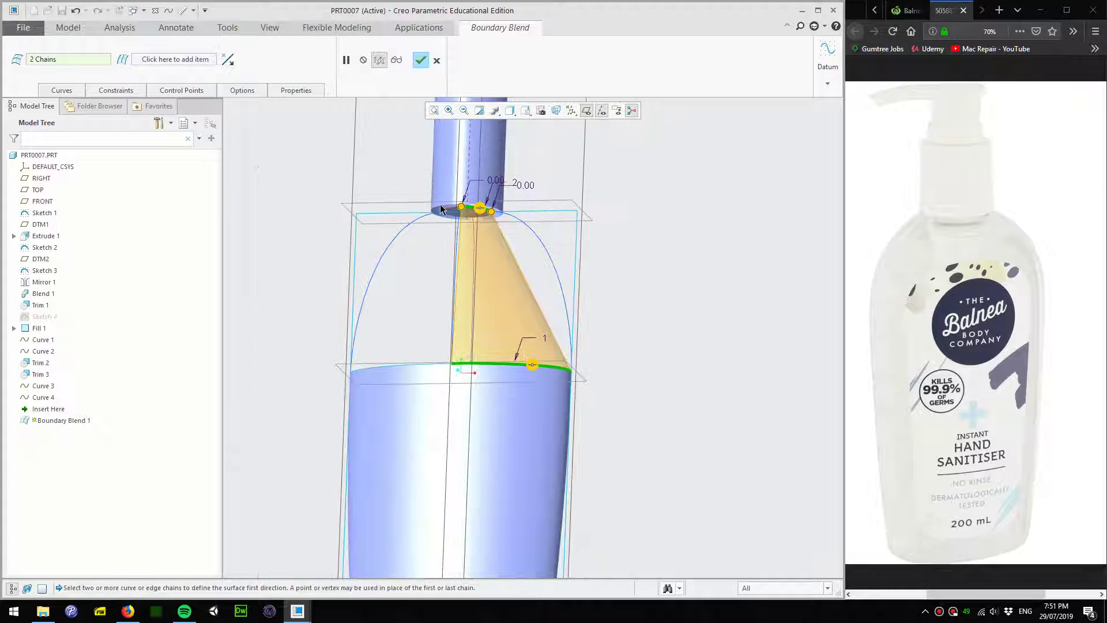
{"action": "right_click", "coordinate": [698, 266]}
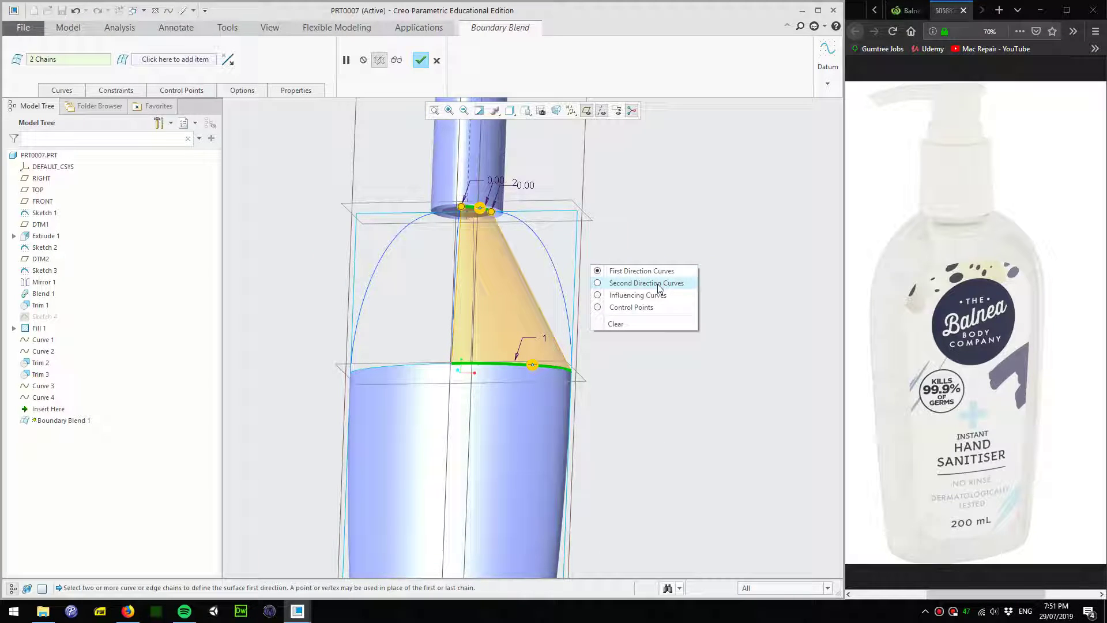
{"action": "left_click", "coordinate": [657, 283]}
{"action": "left_click", "coordinate": [550, 261]}
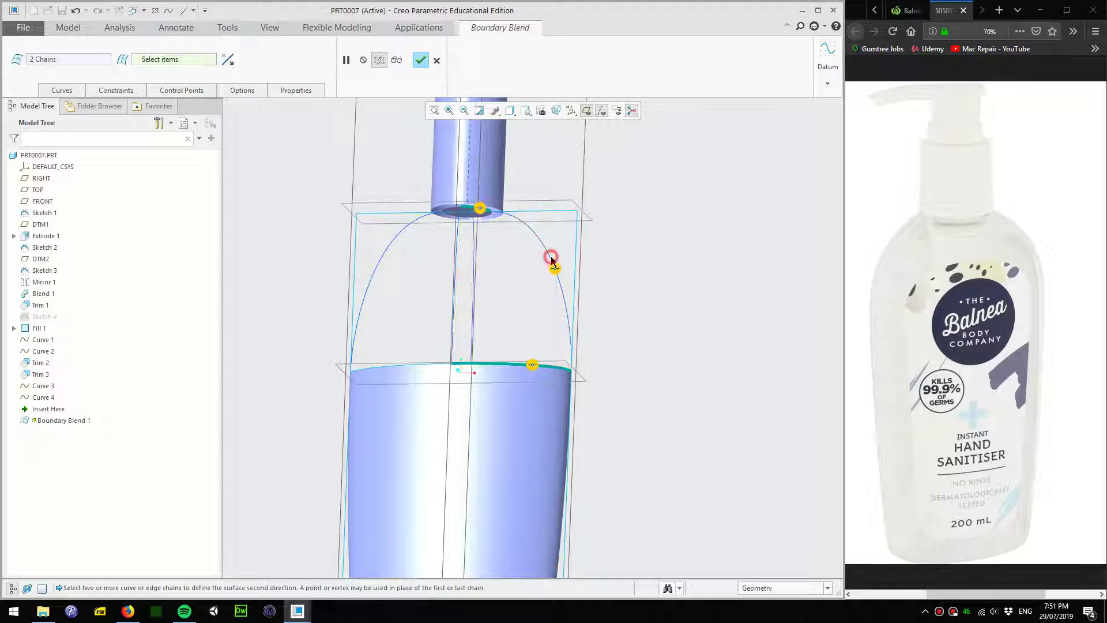
{"action": "left_click", "coordinate": [454, 258], "text": "ctrl"}
Constrain the blend: right side tangent to the tall surface, left normal to RIGHT, bottom tangent
{"action": "middle_click_drag", "start_coordinate": [510, 328], "coordinate": [551, 272]}
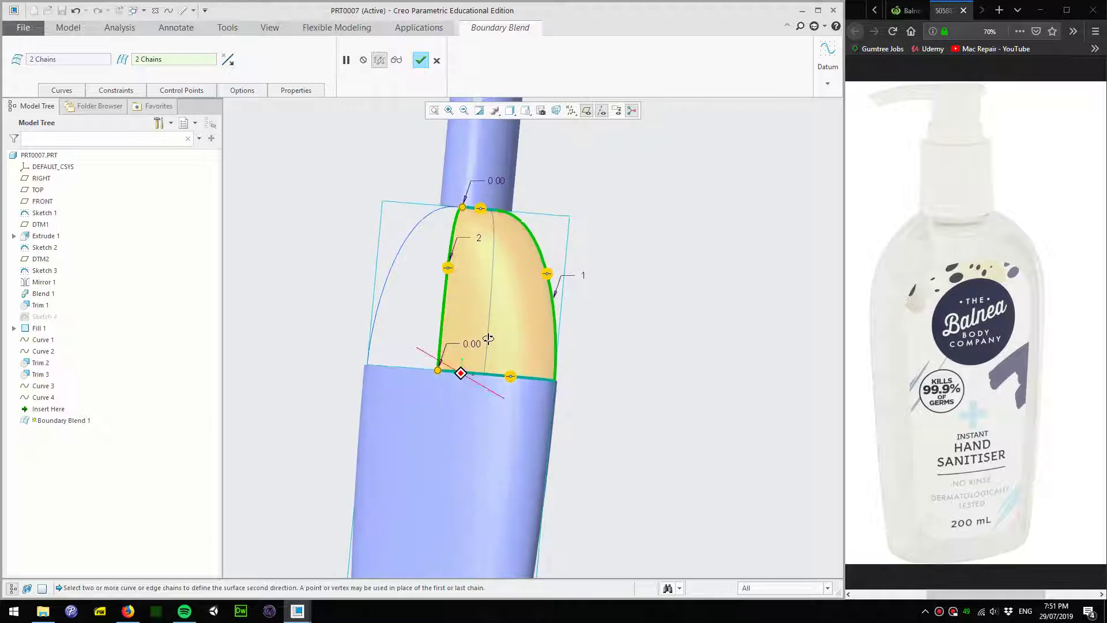
{"action": "right_click", "coordinate": [552, 282]}
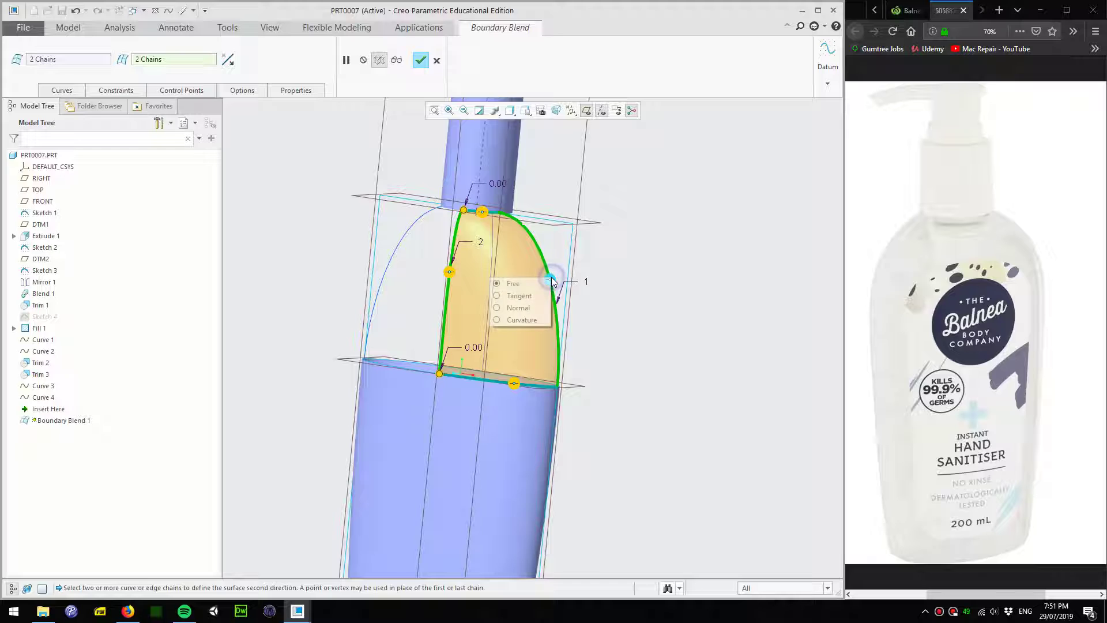
{"action": "left_click", "coordinate": [520, 297]}
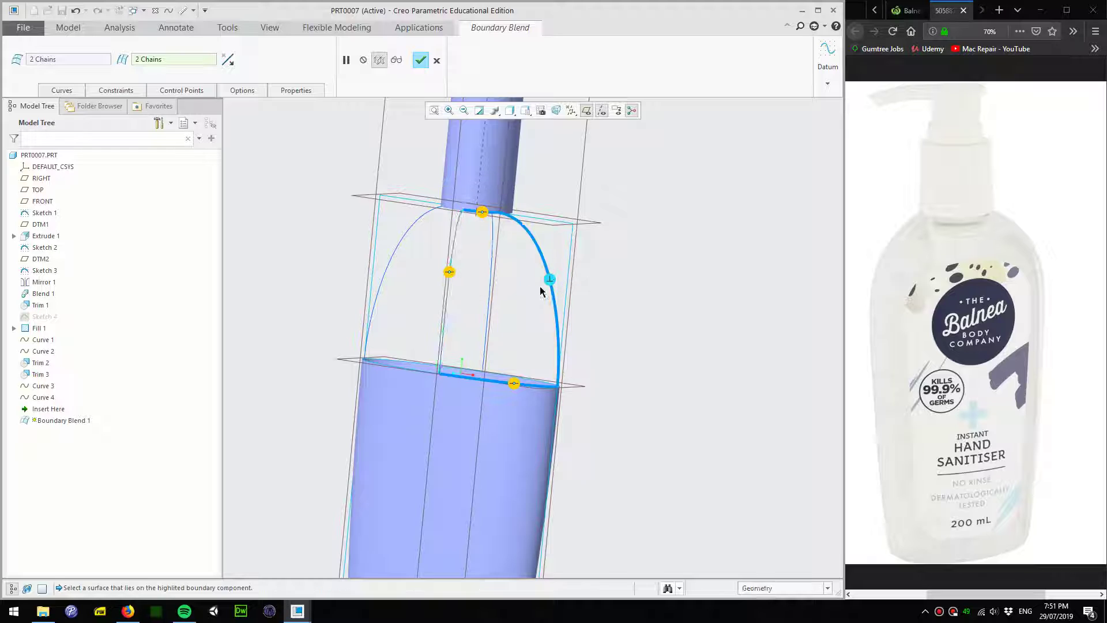
{"action": "left_click", "coordinate": [581, 199]}
{"action": "right_click", "coordinate": [450, 274]}
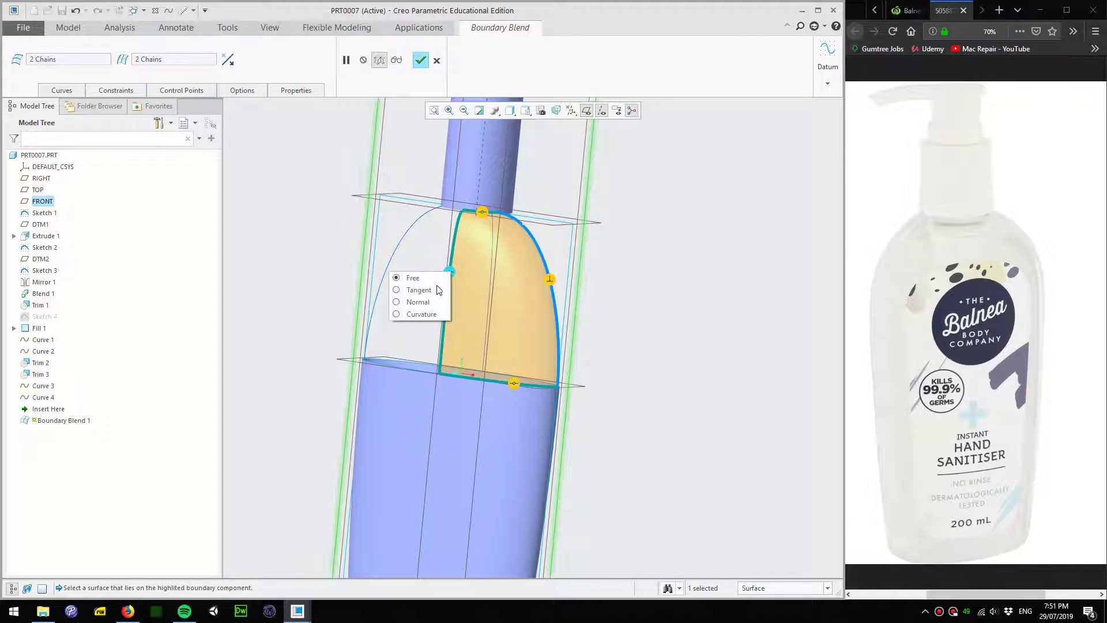
{"action": "left_click", "coordinate": [411, 302]}
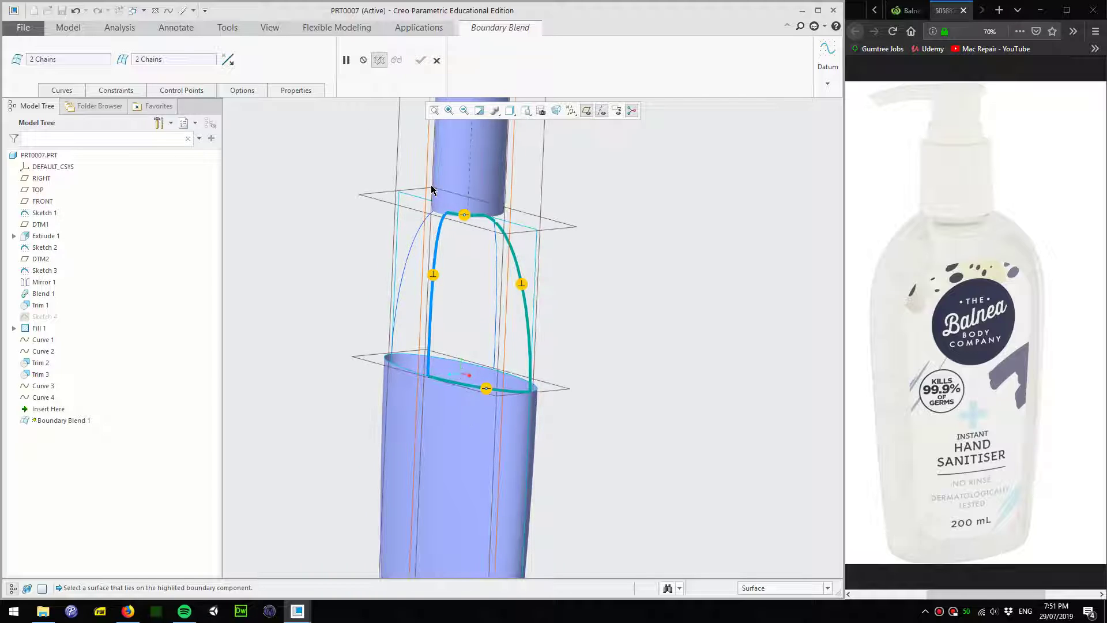
{"action": "left_click", "coordinate": [427, 298]}
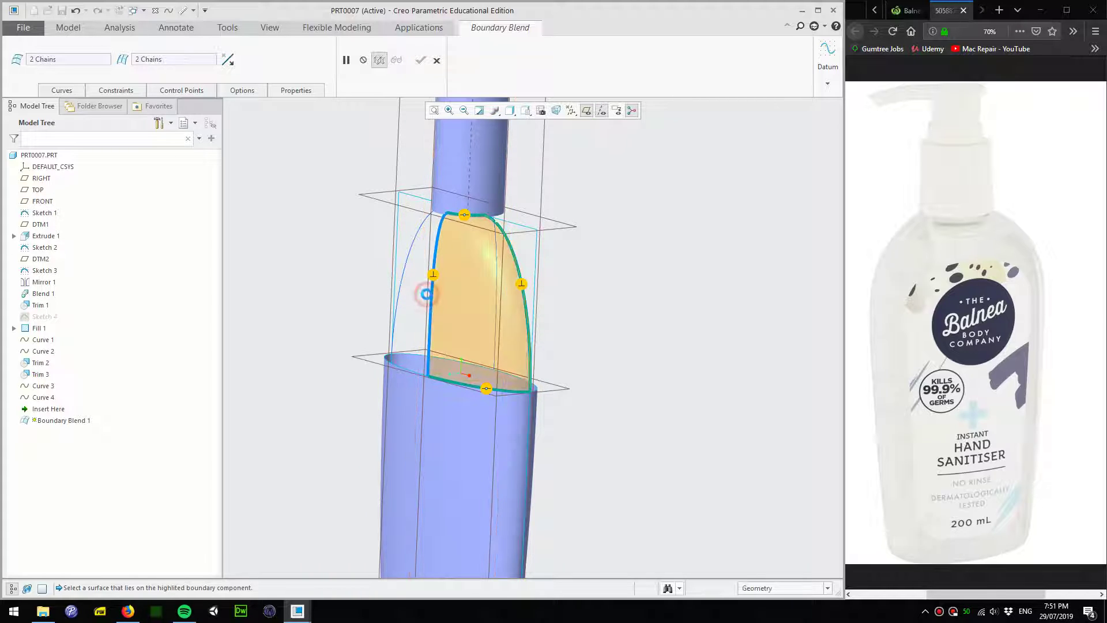
{"action": "right_click", "coordinate": [487, 392]}
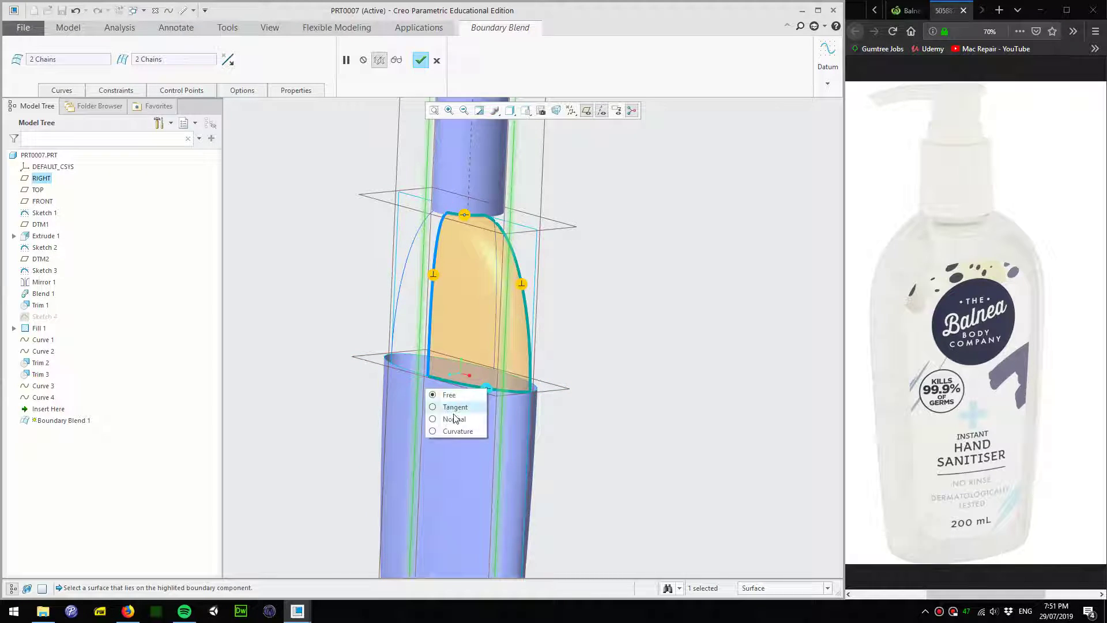
{"action": "left_click", "coordinate": [463, 421]}
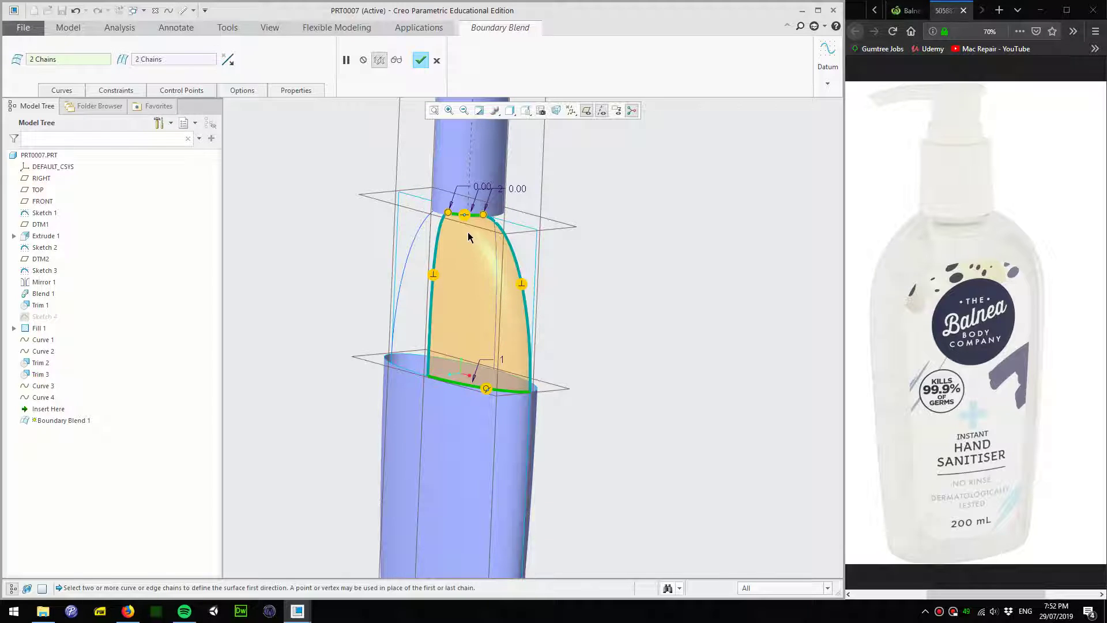
{"action": "mouse_move", "coordinate": [486, 317]}
{"action": "middle_mouse_down"}
{"action": "mouse_move", "coordinate": [505, 328]}
{"action": "mouse_move", "coordinate": [402, 181]}
{"action": "mouse_move", "coordinate": [506, 331]}
{"action": "middle_mouse_up"}
Finish Boundary Blend 1 and mirror the shoulder surface about the RIGHT plane
{"action": "left_click", "coordinate": [419, 60]}
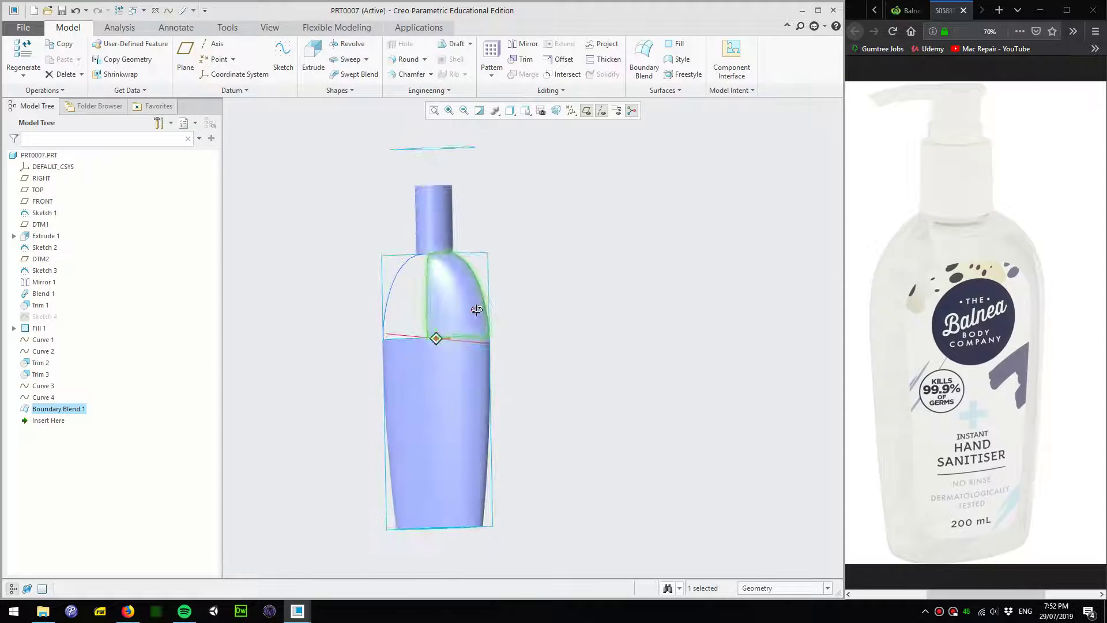
{"action": "scroll", "coordinate": [476, 309], "scroll_direction": "up", "scroll_amount": 3}
{"action": "left_click", "coordinate": [469, 260]}
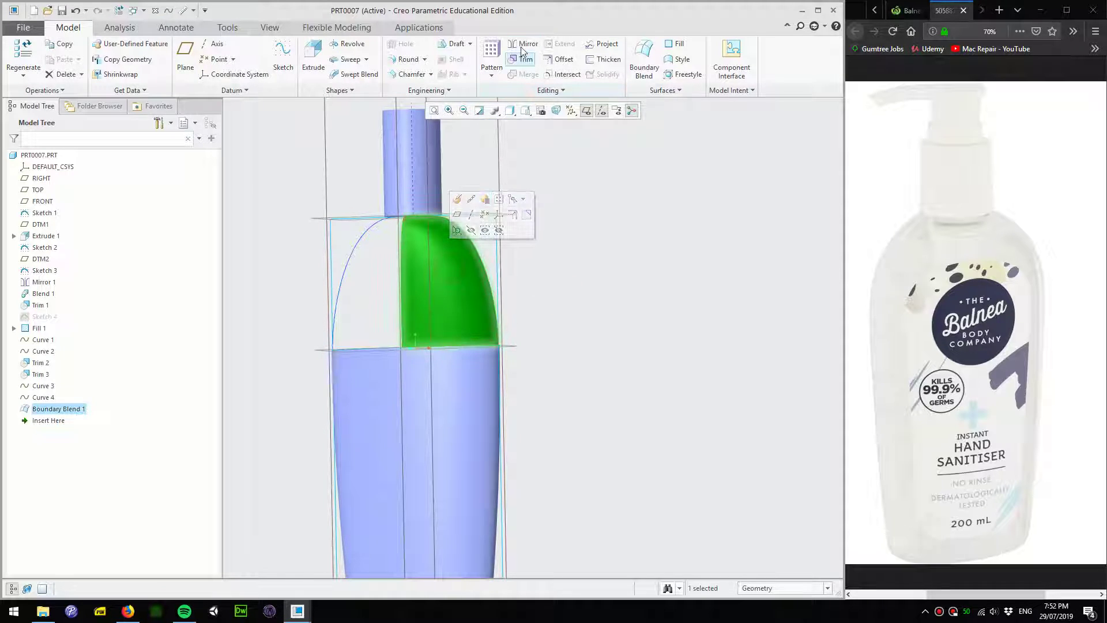
{"action": "left_click", "coordinate": [524, 45]}
{"action": "left_click", "coordinate": [401, 173]}
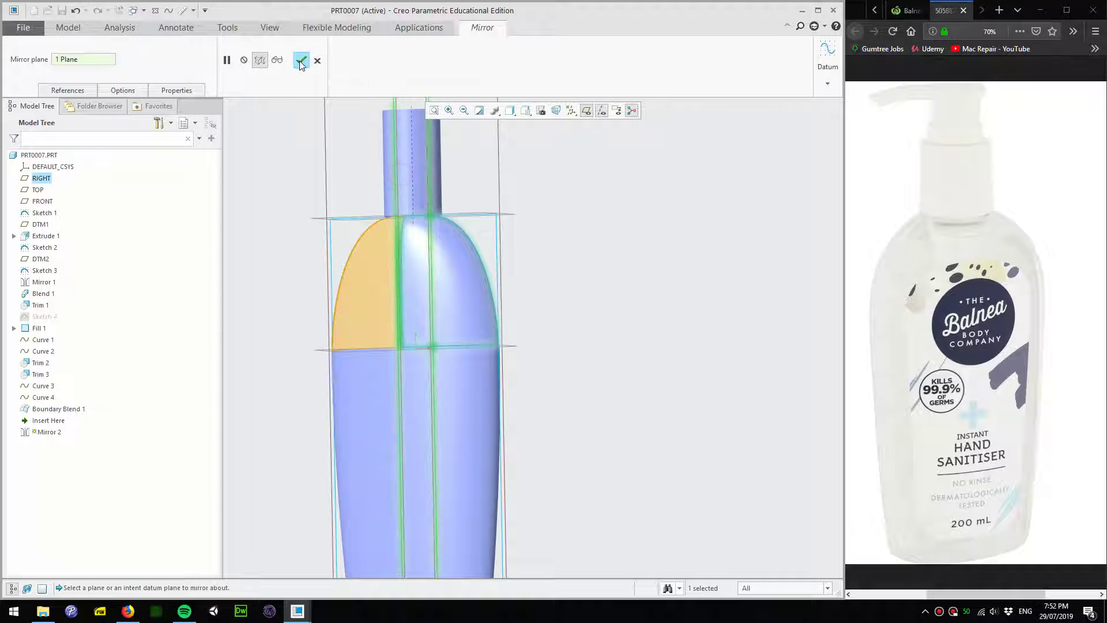
{"action": "left_click", "coordinate": [301, 63]}
Mirror both shoulder surfaces about the FRONT plane
{"action": "left_click", "coordinate": [384, 286]}
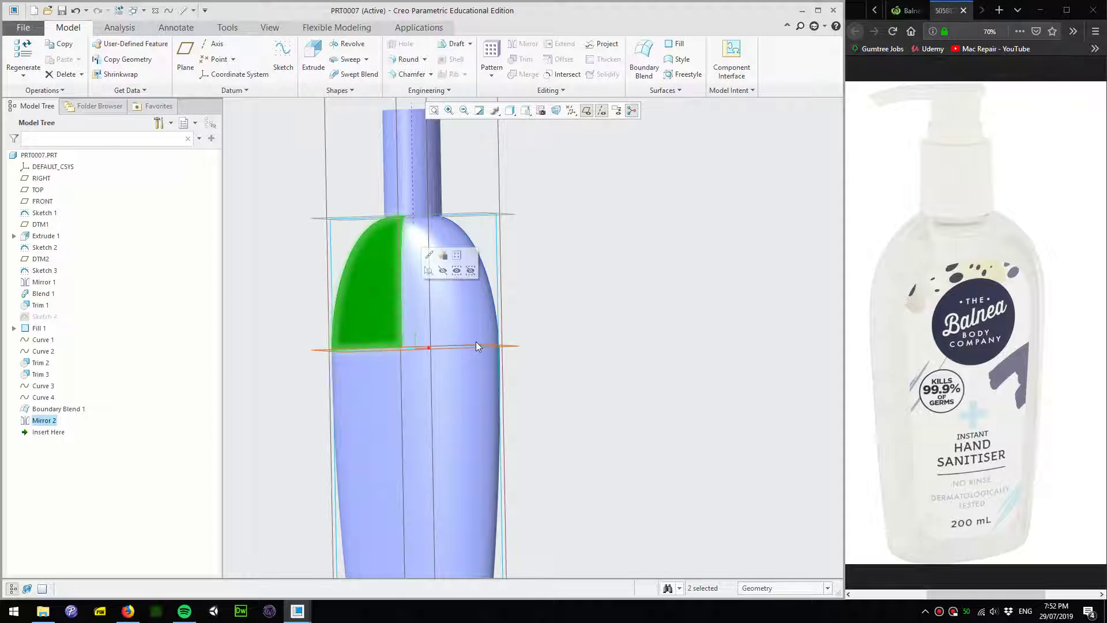
{"action": "left_click", "coordinate": [473, 338], "text": "ctrl"}
{"action": "middle_click_drag", "start_coordinate": [479, 326], "coordinate": [537, 323]}
{"action": "left_click", "coordinate": [538, 323]}
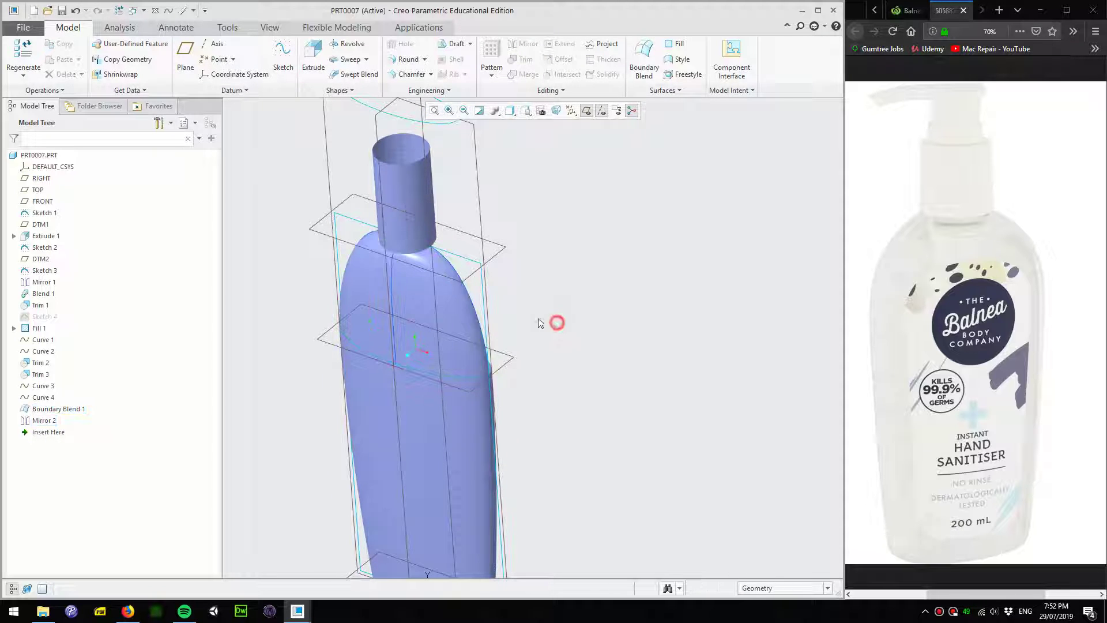
{"action": "left_click", "coordinate": [455, 316]}
{"action": "left_click", "coordinate": [375, 298], "text": "ctrl"}
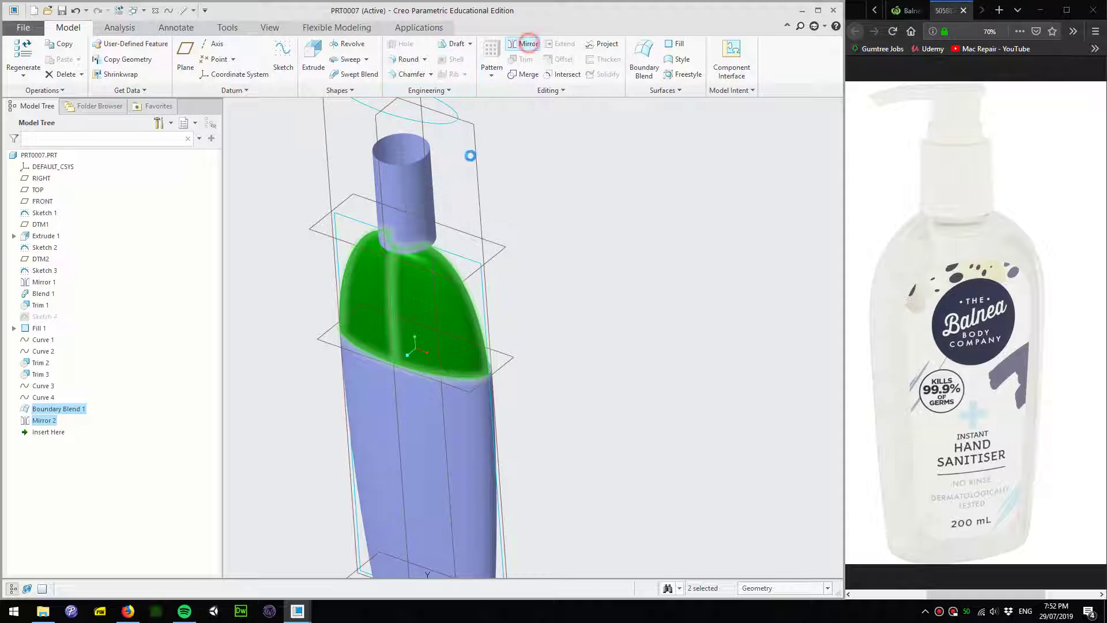
{"action": "left_click", "coordinate": [528, 46]}
{"action": "left_click", "coordinate": [479, 175]}
{"action": "left_click", "coordinate": [302, 61]}
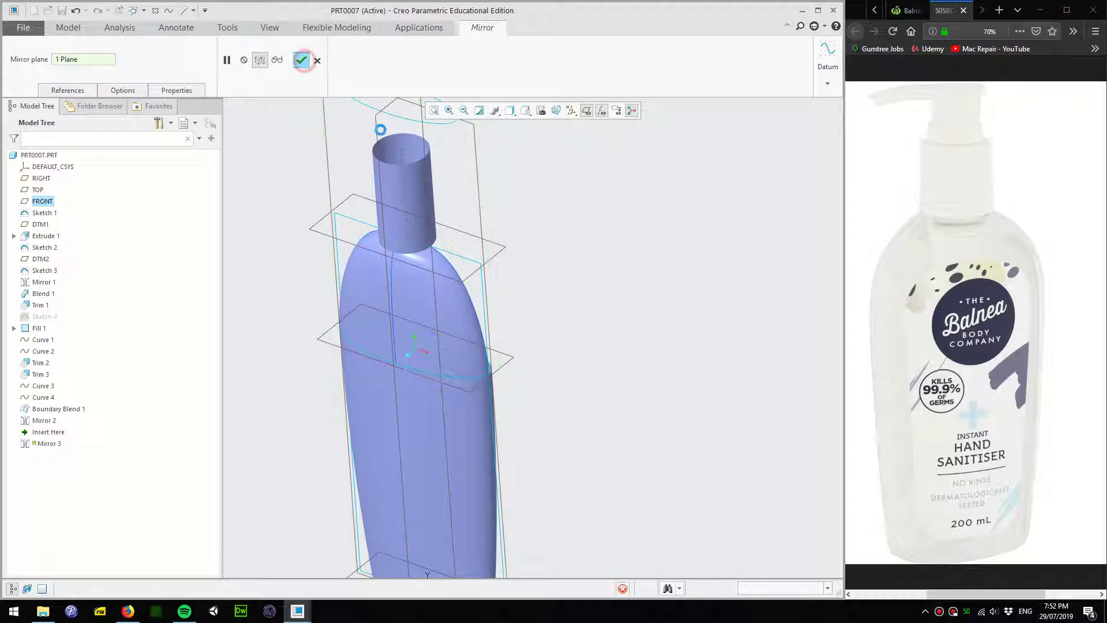
{"action": "middle_click_drag", "start_coordinate": [596, 321], "coordinate": [559, 271]}
{"action": "left_click", "coordinate": [579, 374]}
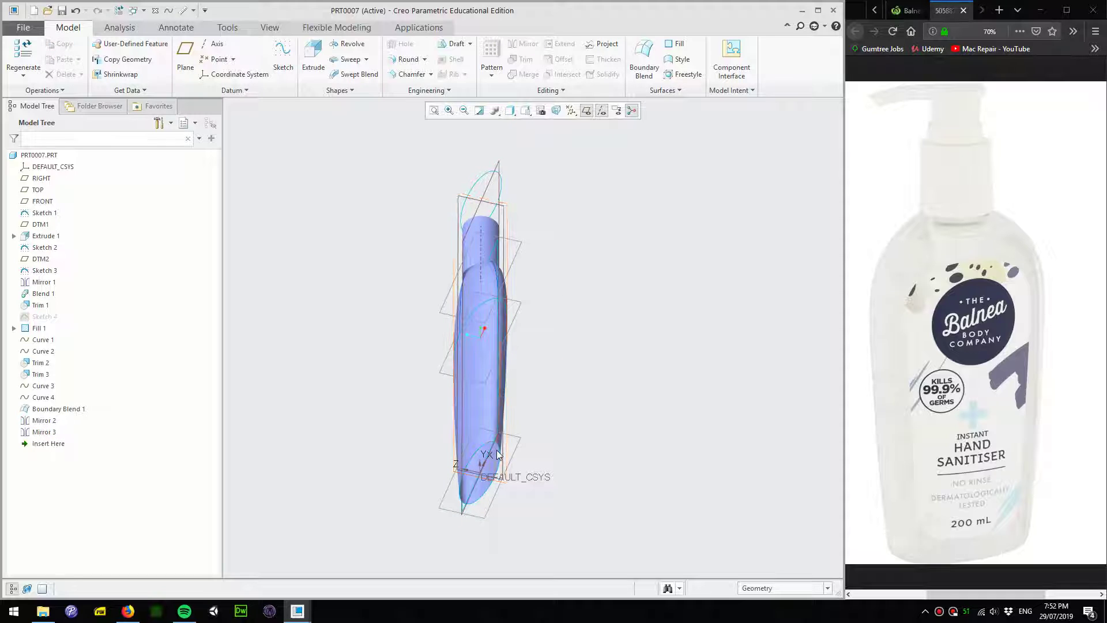
{"action": "scroll", "coordinate": [496, 449], "scroll_direction": "down", "scroll_amount": 3}
{"action": "left_click", "coordinate": [41, 213]}
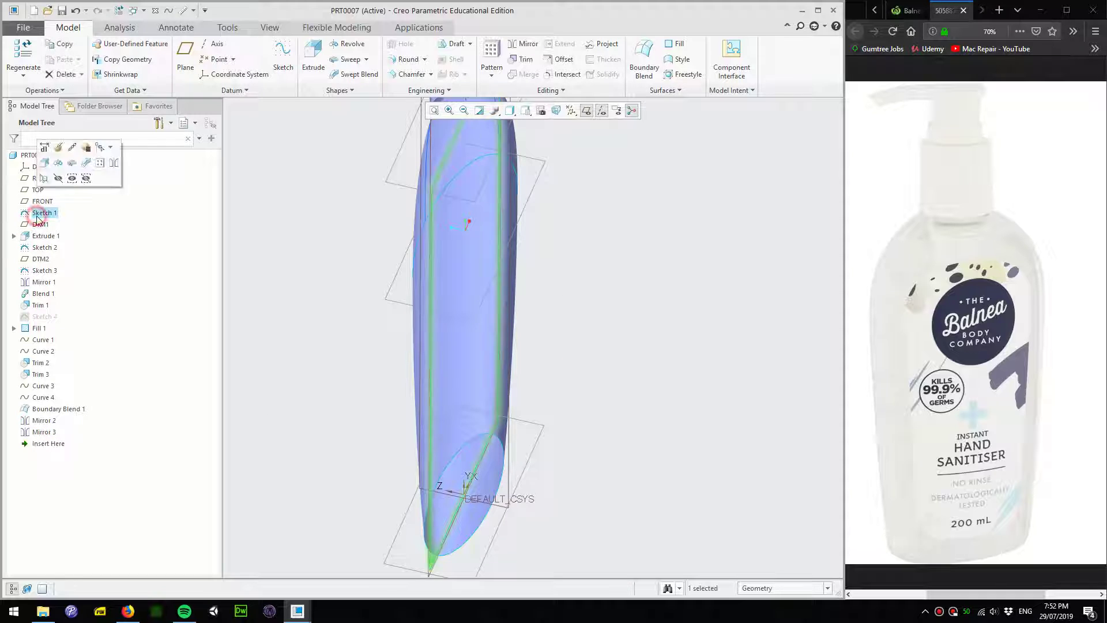
{"action": "left_click", "coordinate": [43, 248]}
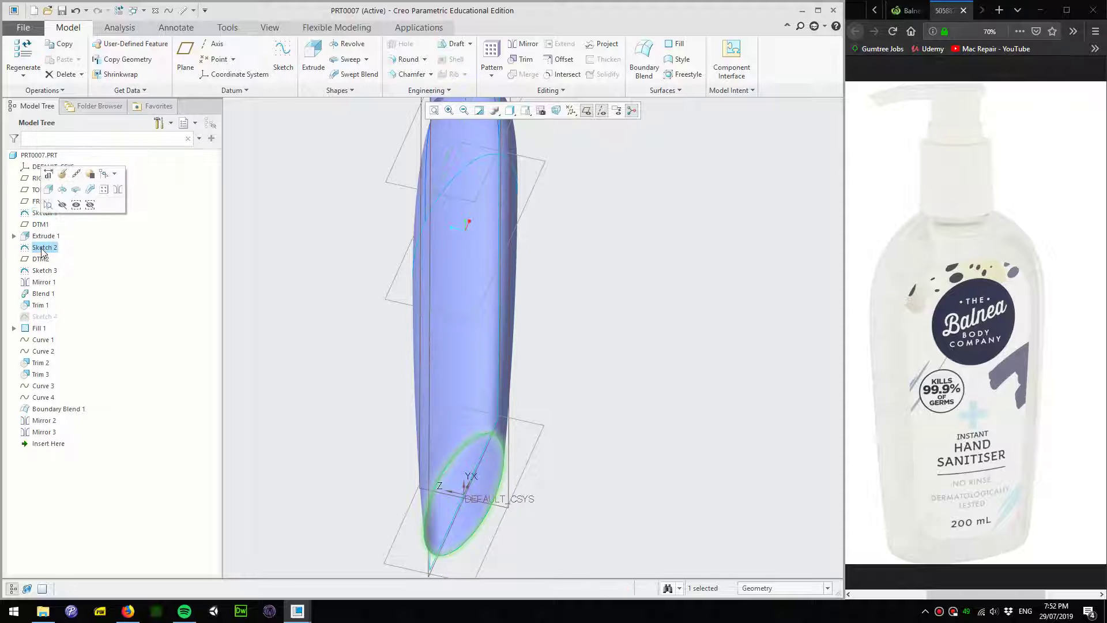
{"action": "left_click", "coordinate": [673, 48]}
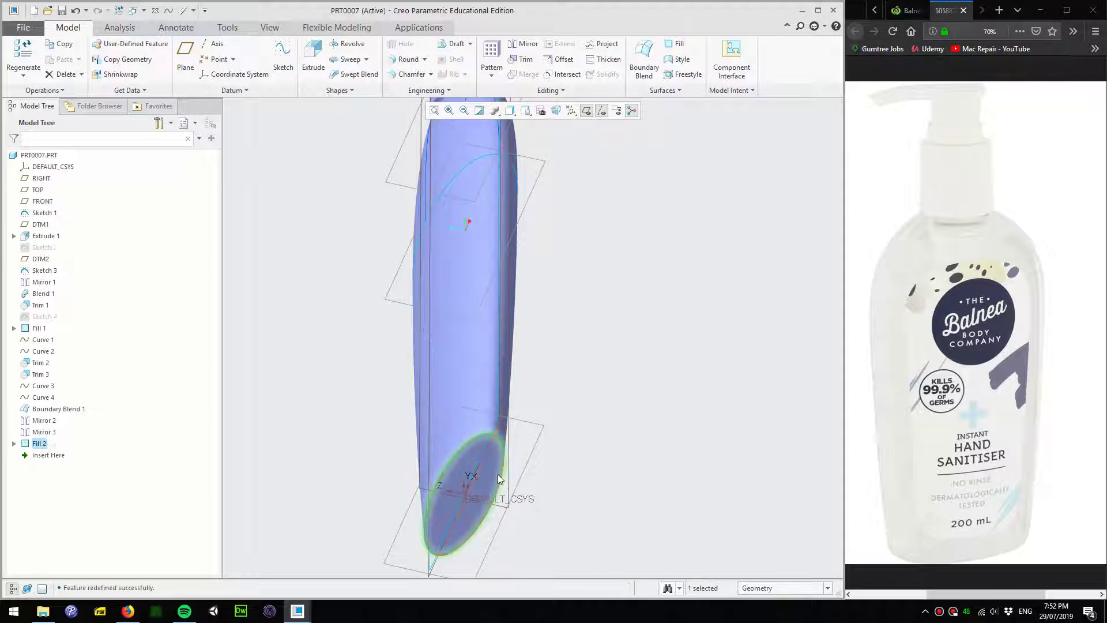
{"action": "left_click", "coordinate": [620, 180]}
{"action": "middle_click_drag", "start_coordinate": [548, 267], "coordinate": [519, 234]}
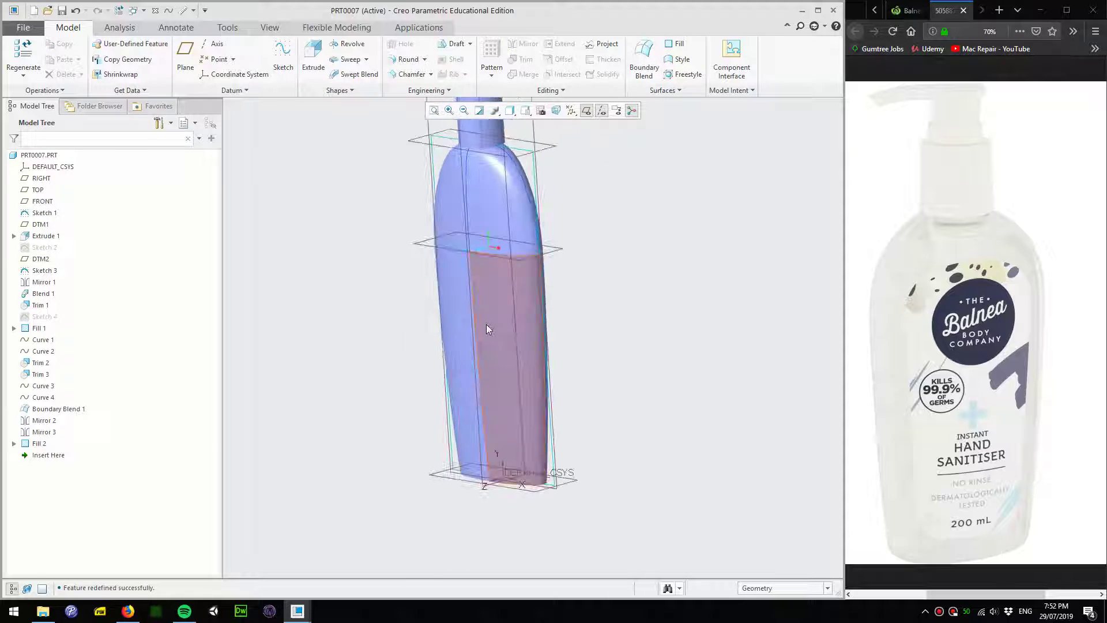
{"action": "left_click", "coordinate": [518, 230]}
{"action": "left_click", "coordinate": [458, 216], "text": "ctrl"}
{"action": "left_click", "coordinate": [459, 276], "text": "ctrl"}
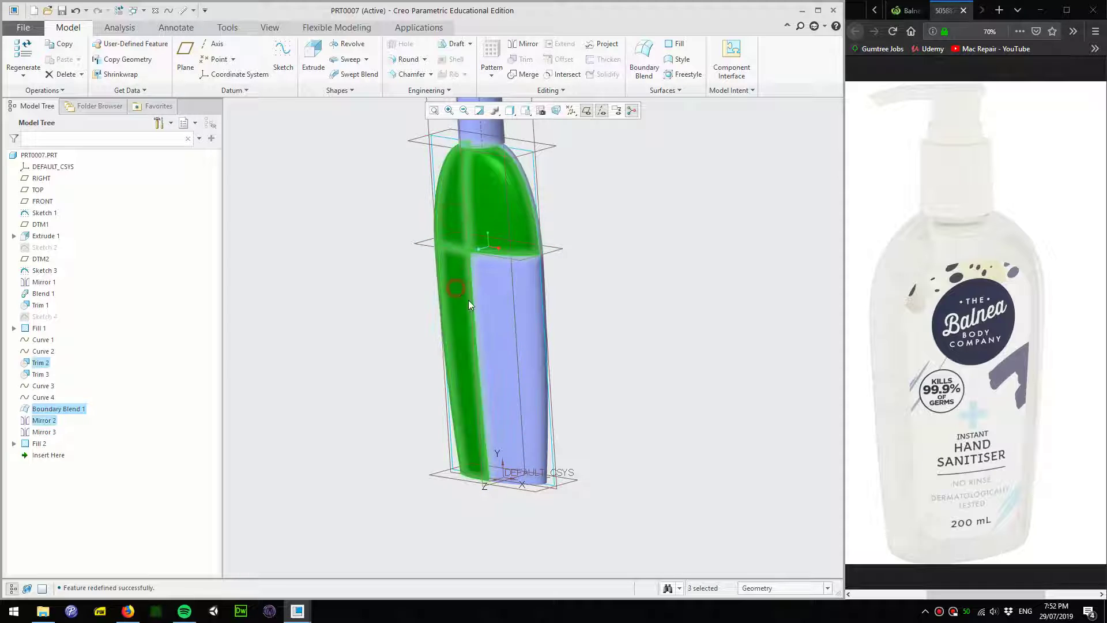
{"action": "left_click", "coordinate": [519, 333], "text": "ctrl"}
{"action": "middle_click_drag", "start_coordinate": [519, 336], "coordinate": [525, 325]}
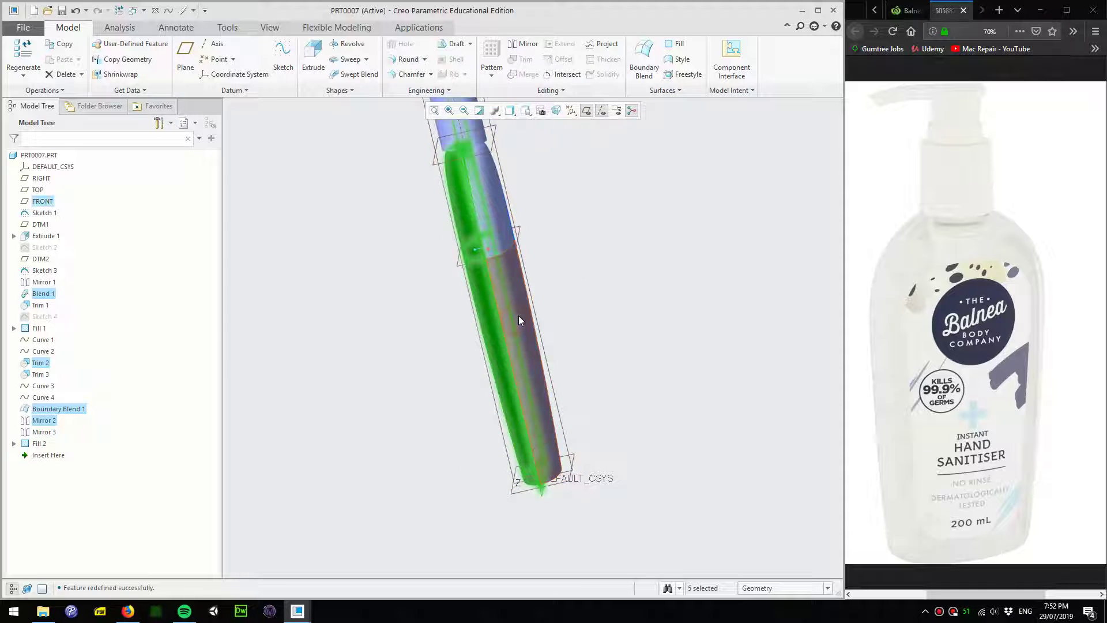
{"action": "key", "text": "ctrl+z"}
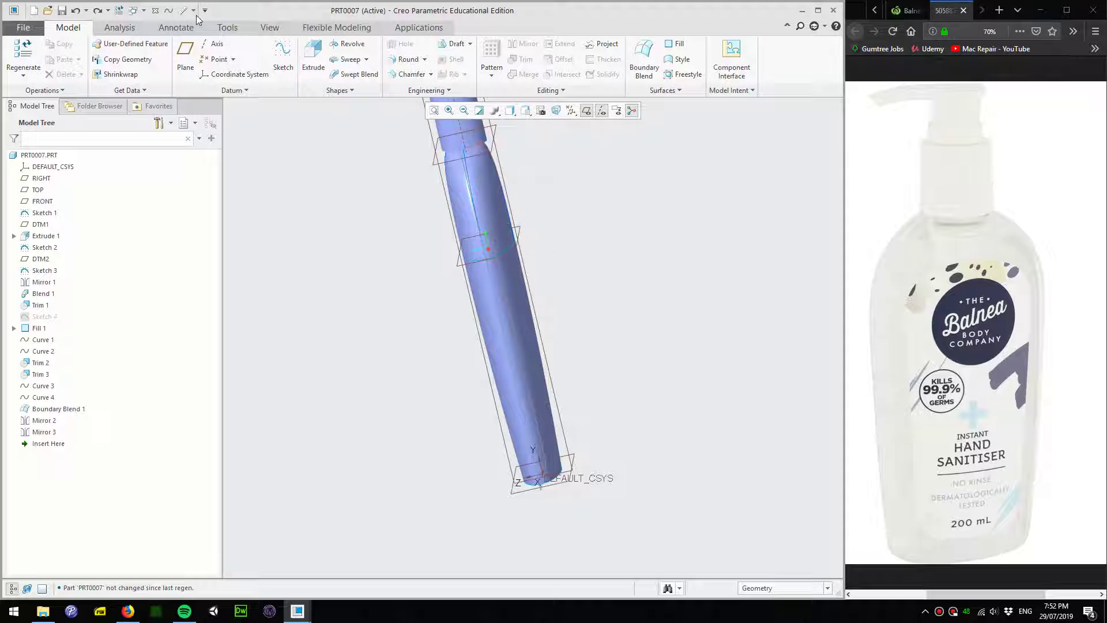
Restore Fill 2 and begin selecting the shoulder and body surfaces
{"action": "left_click", "coordinate": [94, 13]}
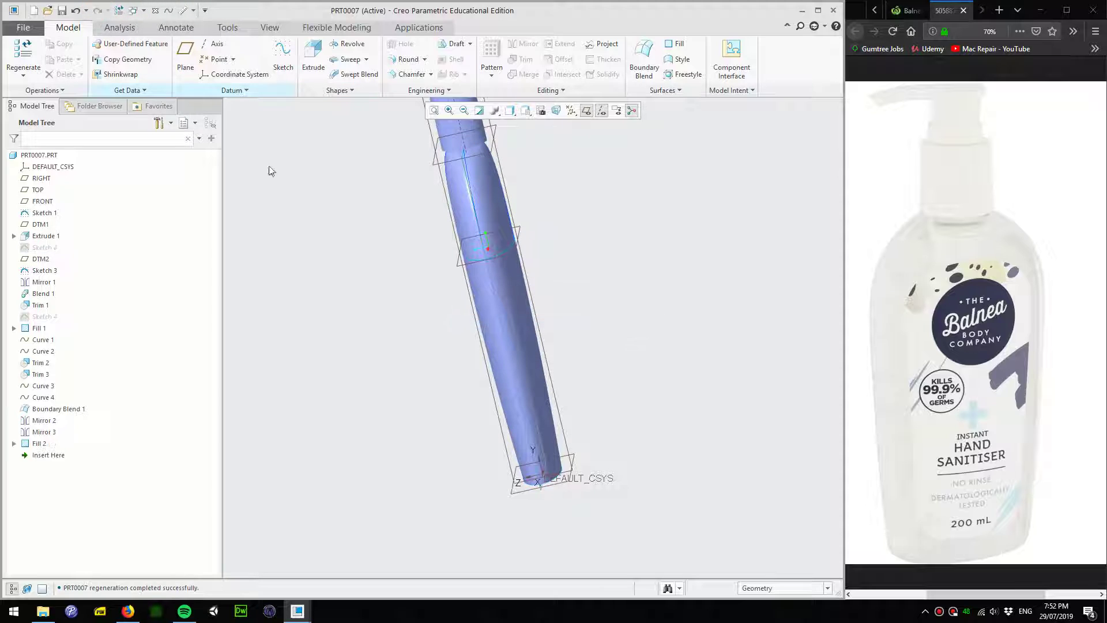
{"action": "left_click", "coordinate": [459, 209]}
{"action": "left_click", "coordinate": [498, 203], "text": "ctrl"}
{"action": "left_click", "coordinate": [481, 305], "text": "ctrl"}
{"action": "left_click", "coordinate": [513, 317], "text": "ctrl"}
{"action": "middle_click_drag", "start_coordinate": [513, 317], "coordinate": [519, 201]}
{"action": "left_click", "coordinate": [519, 201], "text": "ctrl"}
{"action": "left_click", "coordinate": [525, 270], "text": "ctrl"}
Add more body, shoulder, bottom fill and top surfaces, then clear the selection
{"action": "mouse_move", "coordinate": [549, 288]}
{"action": "middle_mouse_down"}
{"action": "mouse_move", "coordinate": [484, 309]}
{"action": "mouse_move", "coordinate": [551, 381]}
{"action": "middle_mouse_up"}
{"action": "left_click", "coordinate": [485, 309], "text": "ctrl"}
{"action": "left_click", "coordinate": [483, 209], "text": "ctrl"}
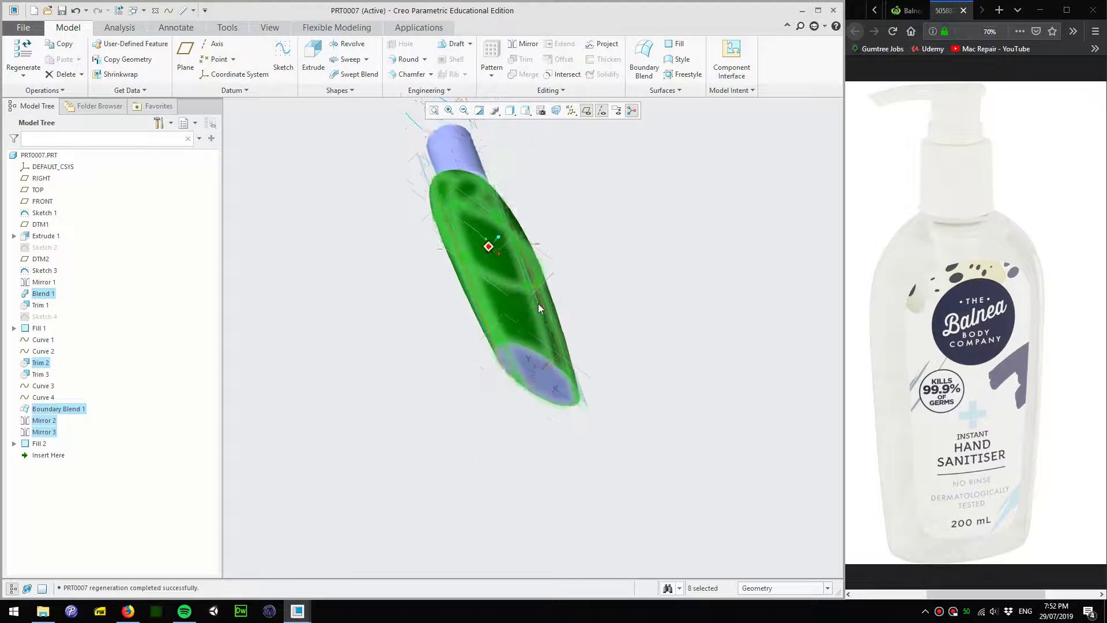
{"action": "left_click", "coordinate": [550, 381], "text": "ctrl"}
{"action": "scroll", "coordinate": [581, 261], "scroll_direction": "down", "scroll_amount": 5}
{"action": "scroll", "coordinate": [579, 261], "scroll_direction": "up", "scroll_amount": 2}
{"action": "scroll", "coordinate": [583, 297], "scroll_direction": "up", "scroll_amount": 2}
{"action": "scroll", "coordinate": [576, 291], "scroll_direction": "up", "scroll_amount": 2}
{"action": "middle_click_drag", "start_coordinate": [588, 210], "coordinate": [577, 317]}
{"action": "scroll", "coordinate": [583, 324], "scroll_direction": "down", "scroll_amount": 2}
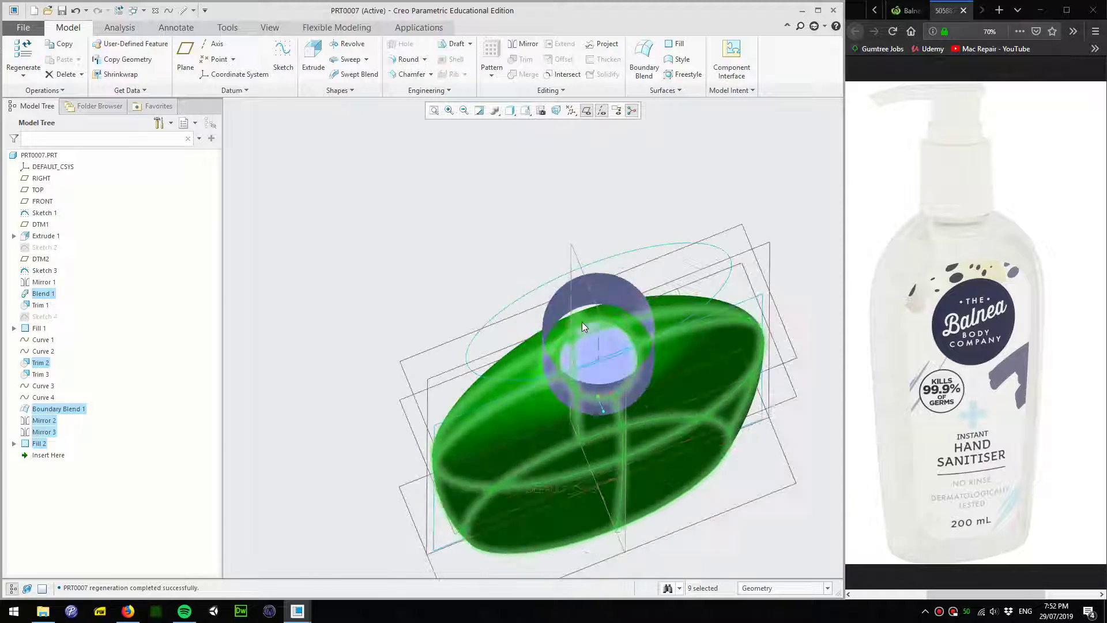
{"action": "scroll", "coordinate": [581, 323], "scroll_direction": "down", "scroll_amount": 1}
{"action": "left_click", "coordinate": [612, 354], "text": "ctrl"}
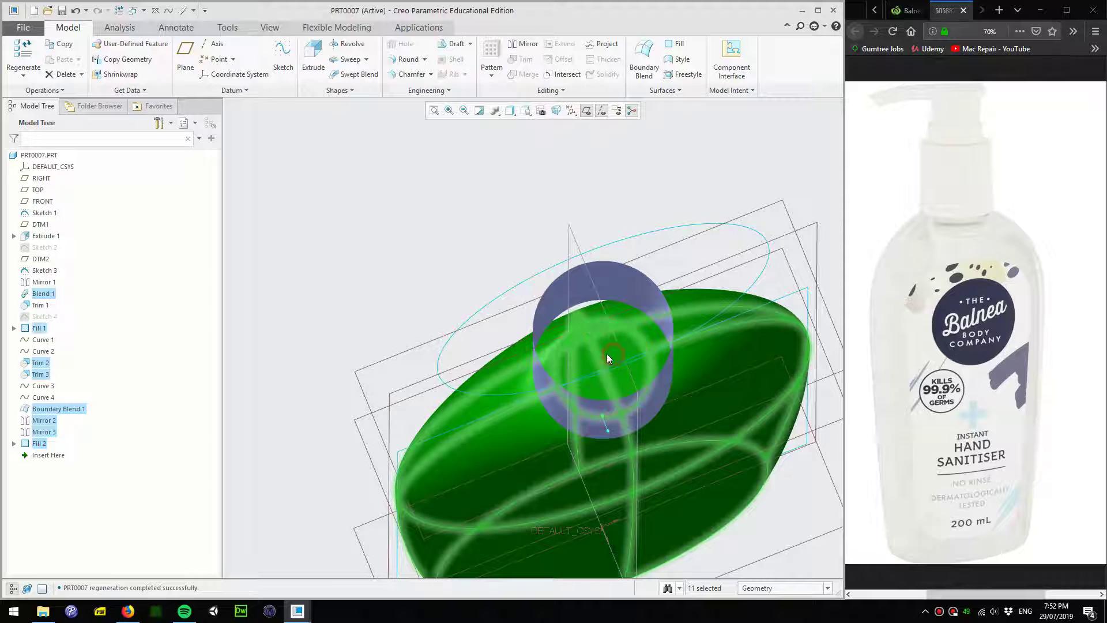
{"action": "scroll", "coordinate": [600, 352], "scroll_direction": "up", "scroll_amount": 3}
{"action": "scroll", "coordinate": [566, 368], "scroll_direction": "down", "scroll_amount": 3}
{"action": "middle_click_drag", "start_coordinate": [566, 367], "coordinate": [590, 309]}
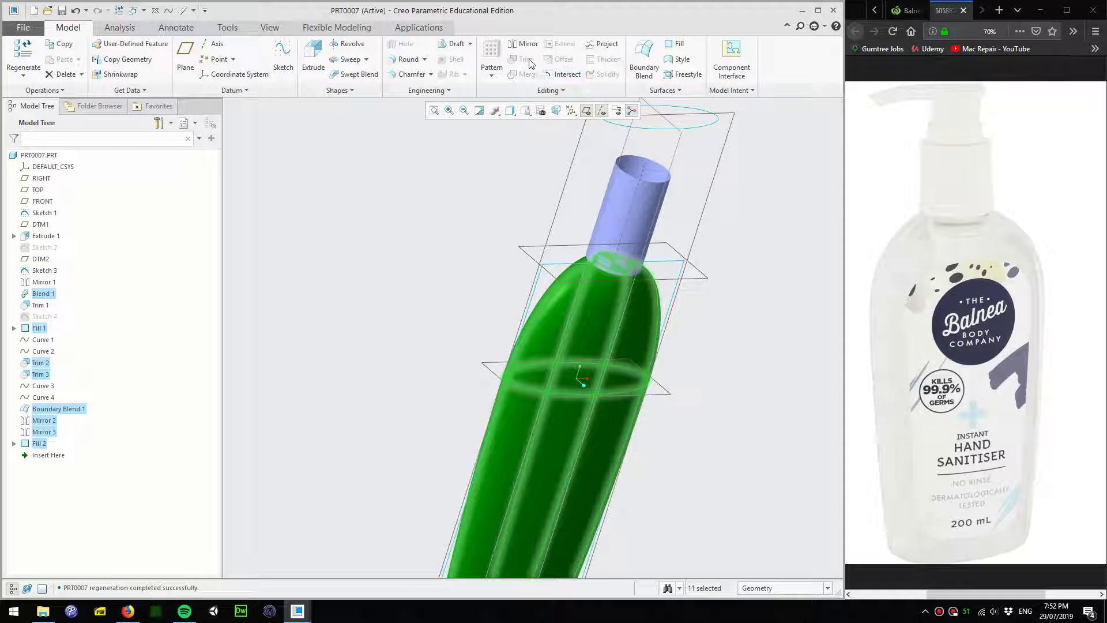
{"action": "left_click", "coordinate": [532, 214]}
{"action": "scroll", "coordinate": [444, 234], "scroll_direction": "up", "scroll_amount": 3}
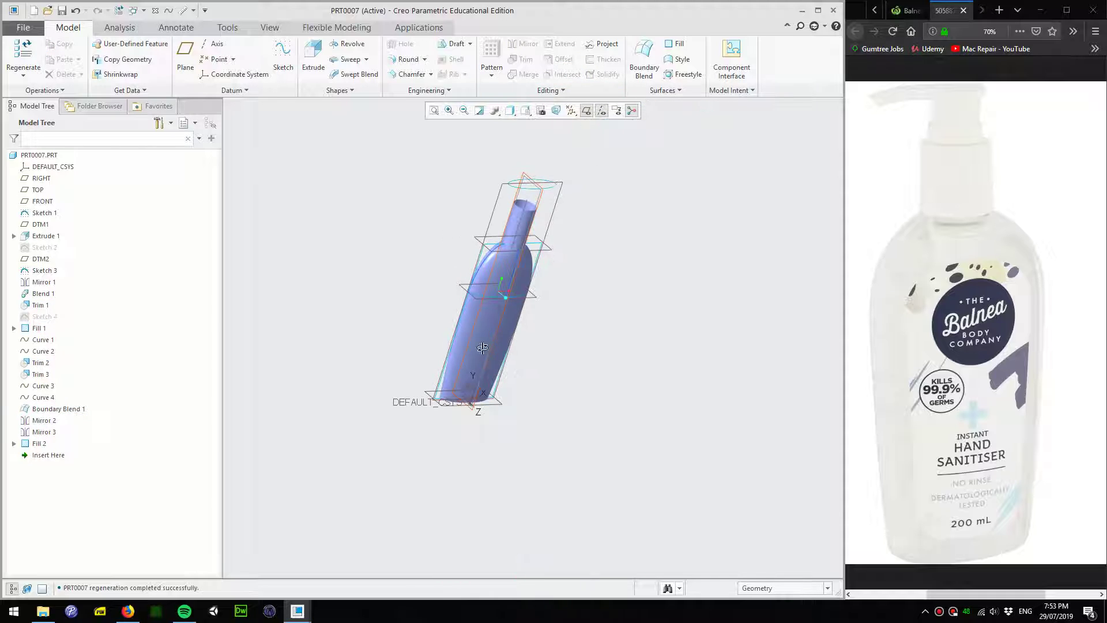
Reselect the body, shoulder blend and mirrored shoulder surfaces, then undo the last change
{"action": "middle_click_drag", "start_coordinate": [444, 234], "coordinate": [493, 291]}
{"action": "left_click", "coordinate": [483, 284]}
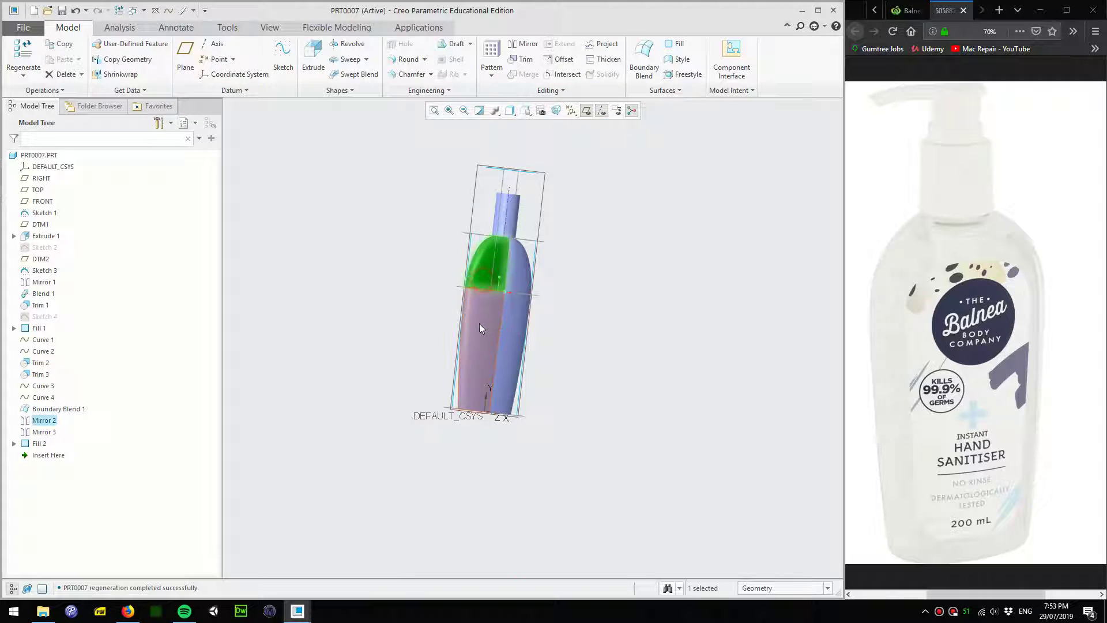
{"action": "left_click", "coordinate": [479, 323], "text": "ctrl"}
{"action": "left_click", "coordinate": [516, 346], "text": "ctrl"}
{"action": "left_click", "coordinate": [520, 280], "text": "ctrl"}
{"action": "middle_click_drag", "start_coordinate": [520, 280], "coordinate": [533, 332]}
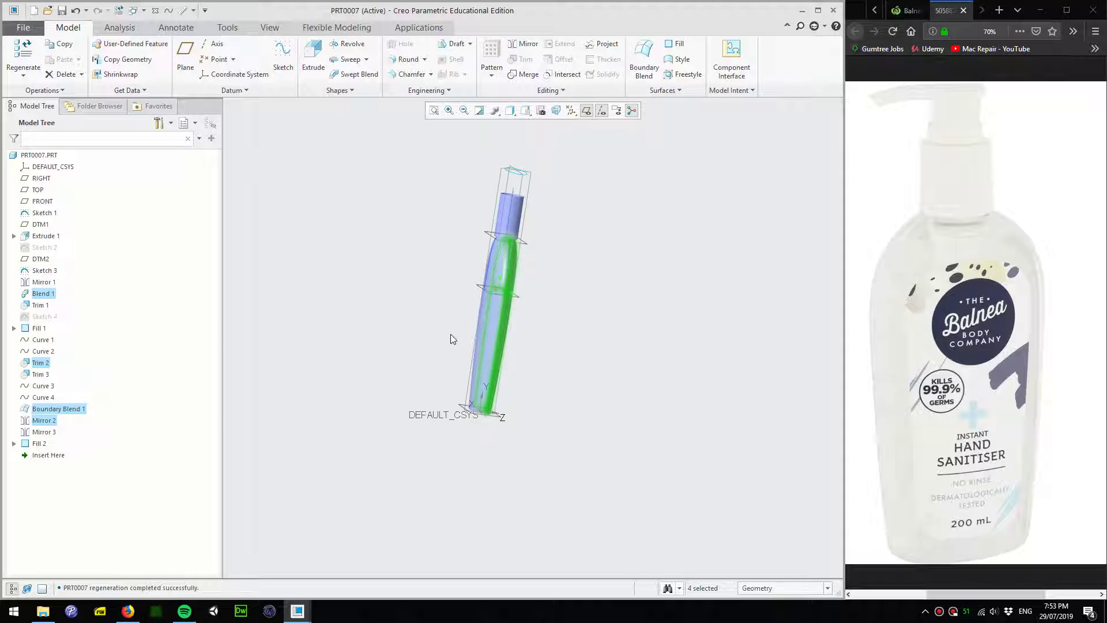
{"action": "middle_click_drag", "start_coordinate": [450, 334], "coordinate": [507, 320]}
{"action": "left_click", "coordinate": [508, 270], "text": "ctrl"}
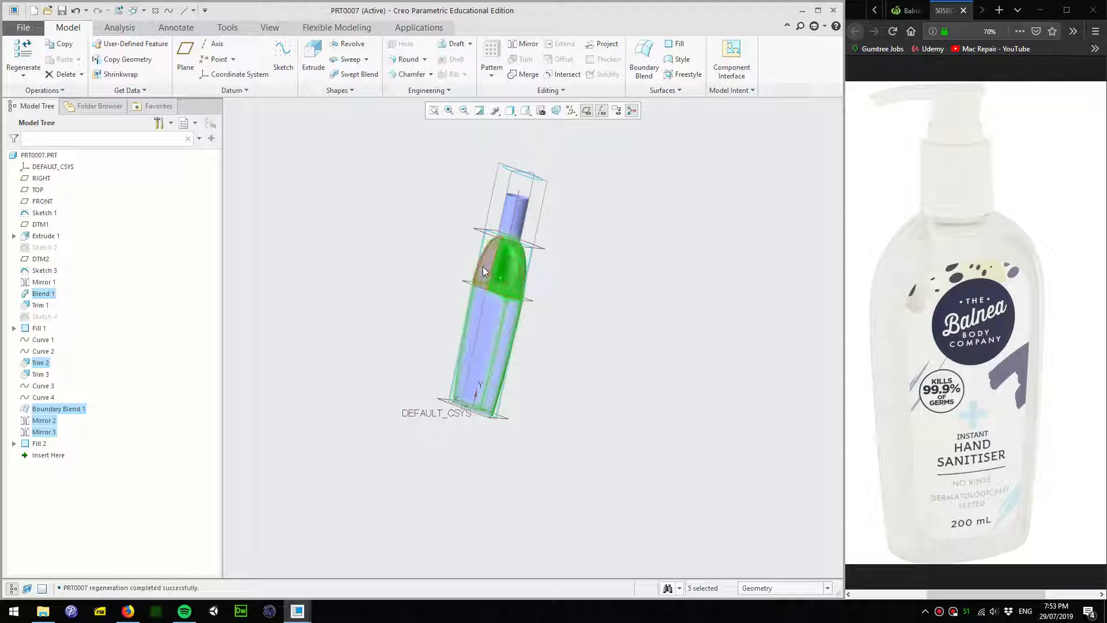
{"action": "left_click", "coordinate": [476, 307], "text": "ctrl"}
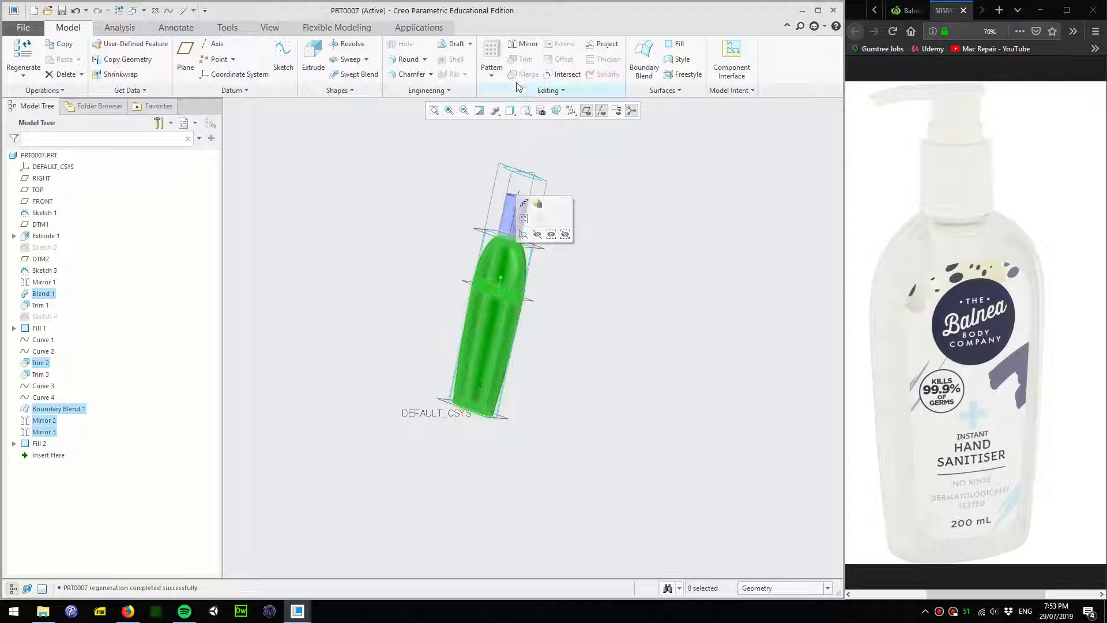
{"action": "key", "text": "ctrl+z"}
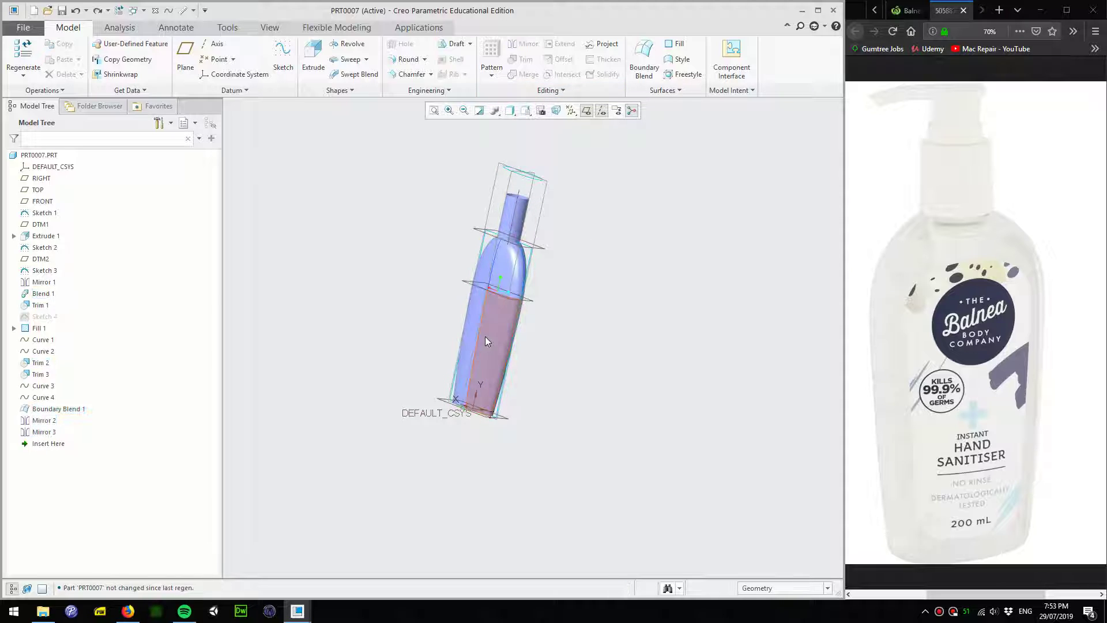
Select the bottle's body and shoulder quilts and merge them into Merge 1
{"action": "left_click", "coordinate": [98, 13]}
{"action": "scroll", "coordinate": [340, 294], "scroll_direction": "down", "scroll_amount": 5}
{"action": "left_click", "coordinate": [340, 293]}
{"action": "left_click", "coordinate": [307, 298], "text": "ctrl"}
{"action": "left_click", "coordinate": [389, 189], "text": "ctrl"}
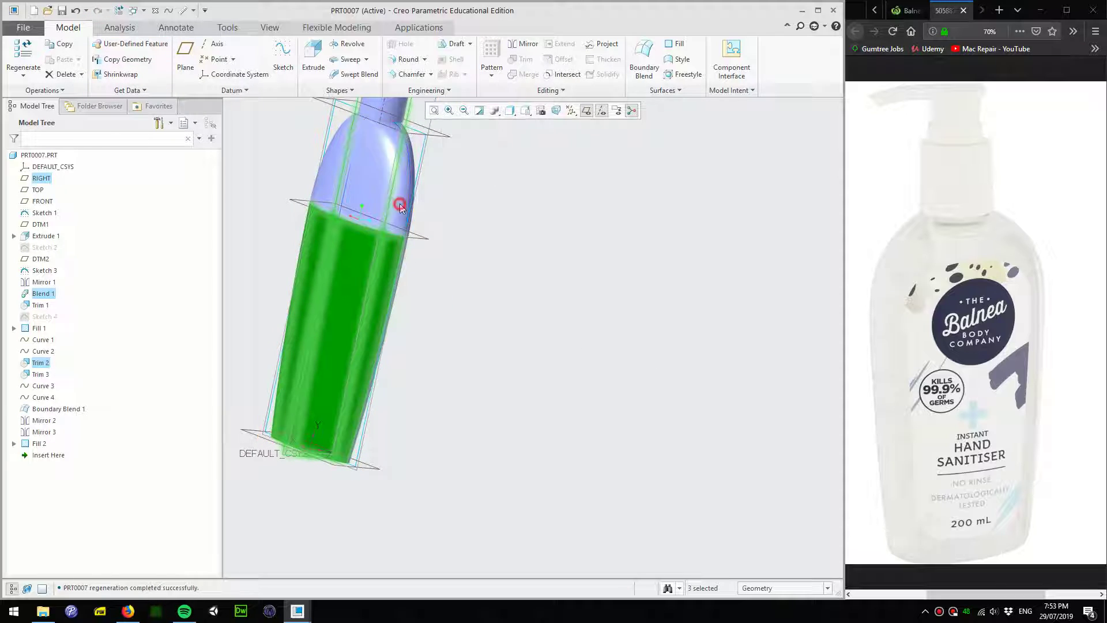
{"action": "left_click", "coordinate": [396, 203]}
{"action": "left_click", "coordinate": [386, 263], "text": "ctrl"}
{"action": "left_click", "coordinate": [325, 195], "text": "ctrl"}
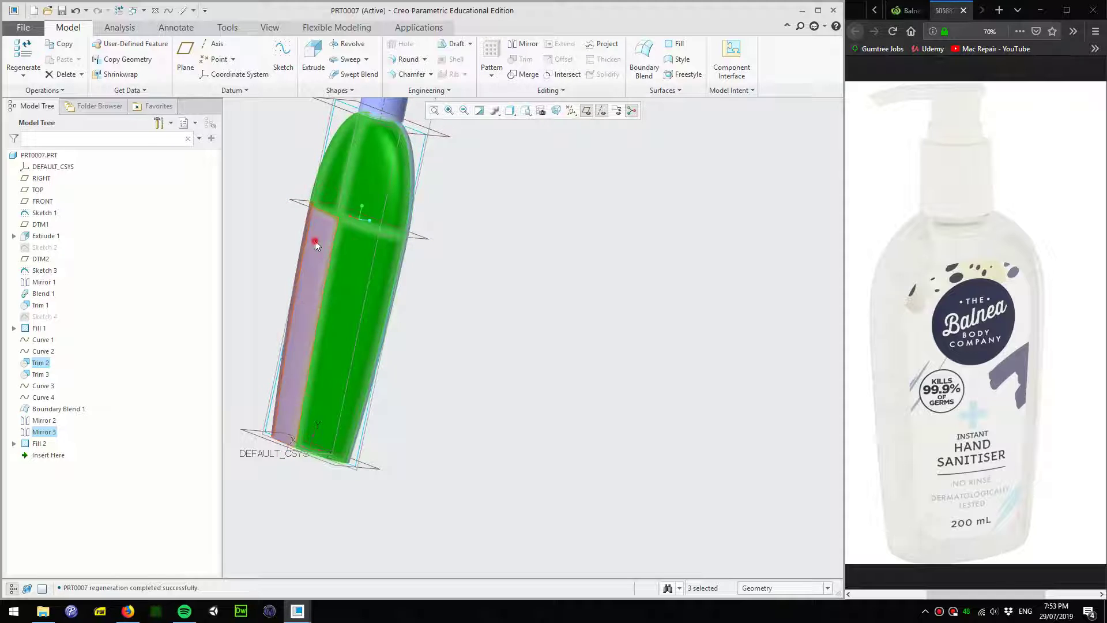
{"action": "left_click", "coordinate": [314, 240], "text": "ctrl"}
{"action": "left_click", "coordinate": [517, 76]}
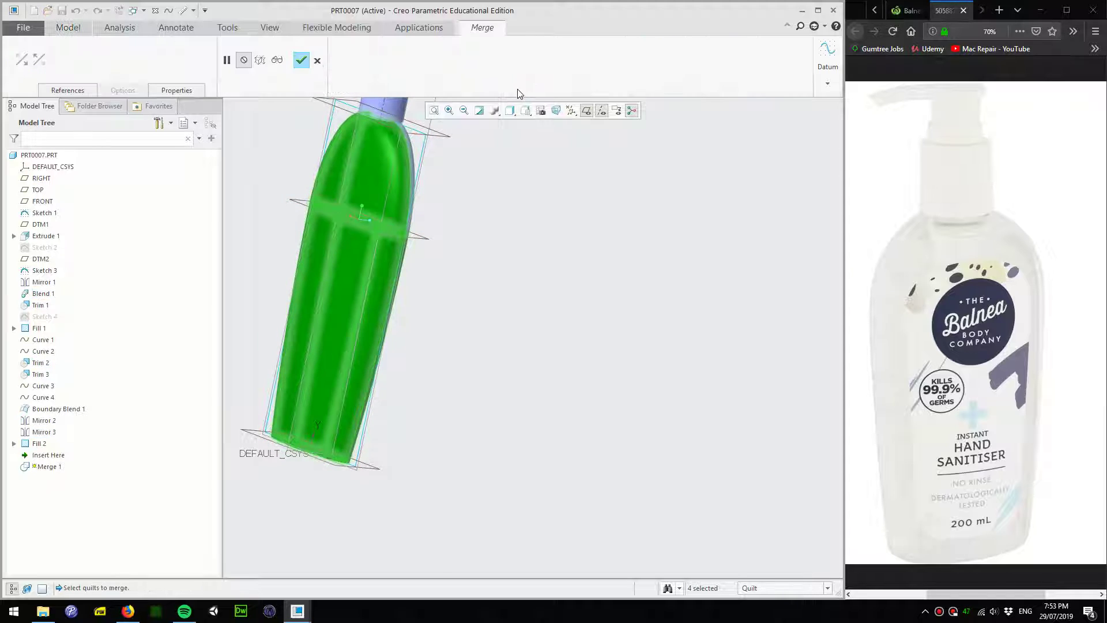
{"action": "left_click", "coordinate": [301, 60]}
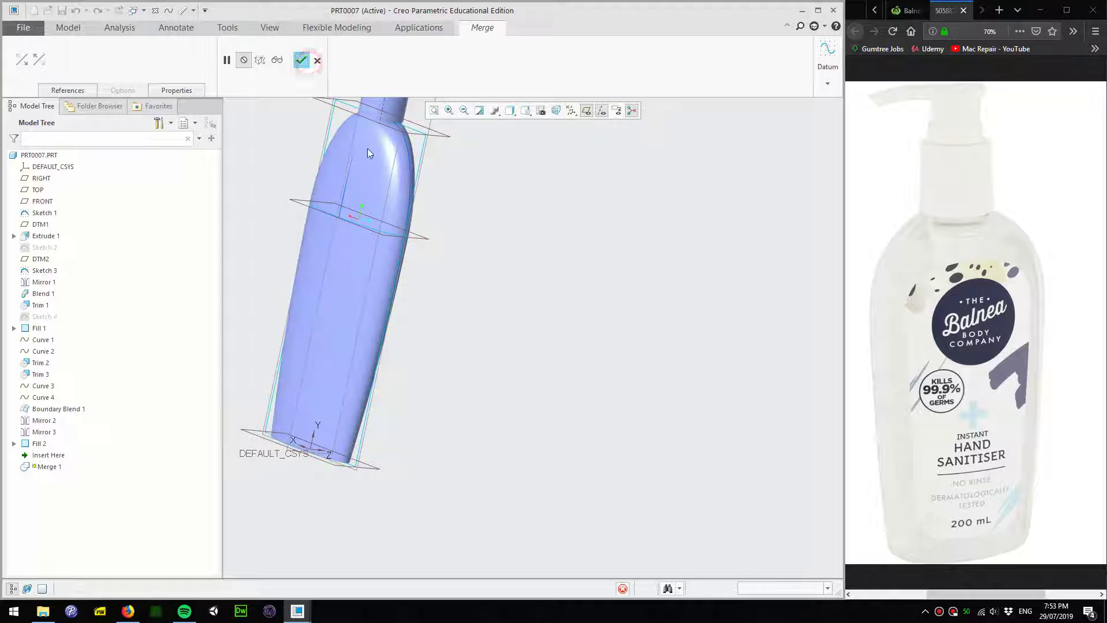
Inspect the merge by selecting the mirrored body, lower body, bottom fill and Merge 1
{"action": "middle_click_drag", "start_coordinate": [500, 315], "coordinate": [384, 320]}
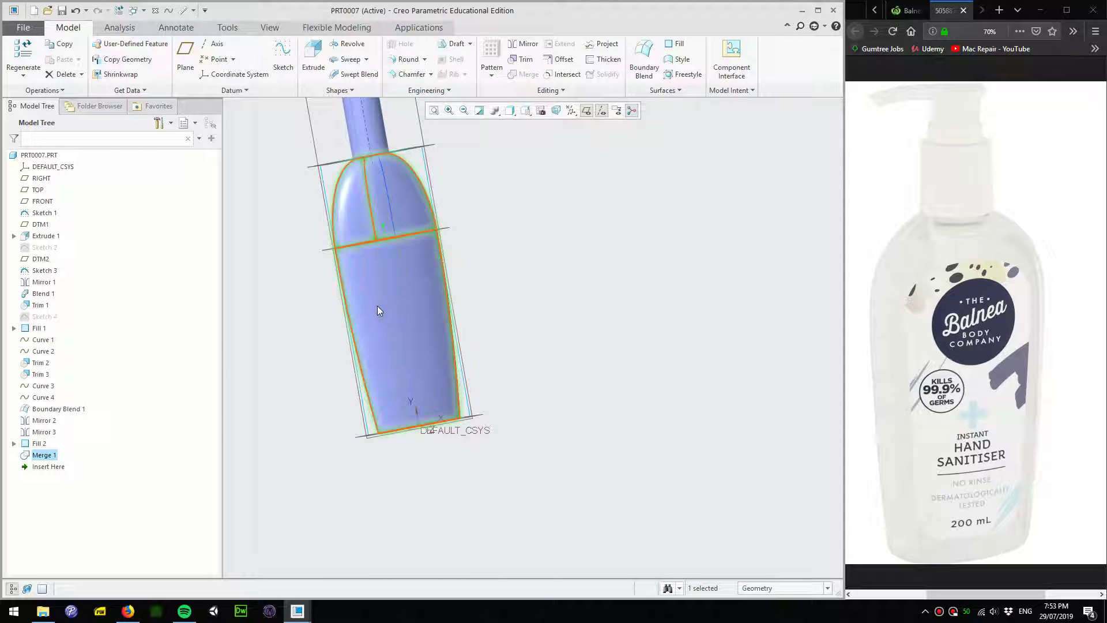
{"action": "mouse_move", "coordinate": [511, 303]}
{"action": "middle_mouse_down"}
{"action": "mouse_move", "coordinate": [542, 304]}
{"action": "mouse_move", "coordinate": [415, 212]}
{"action": "middle_mouse_up"}
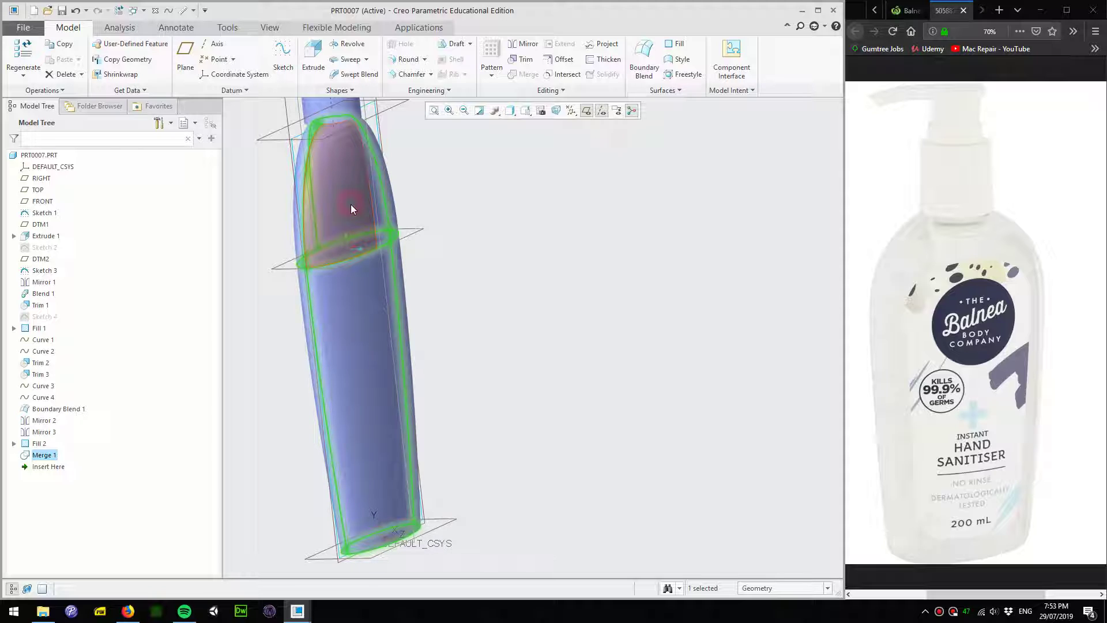
{"action": "right_click", "coordinate": [353, 220]}
{"action": "mouse_move", "coordinate": [360, 223]}
{"action": "middle_mouse_down"}
{"action": "mouse_move", "coordinate": [452, 239]}
{"action": "mouse_move", "coordinate": [496, 267]}
{"action": "middle_mouse_up"}
{"action": "left_click", "coordinate": [383, 187]}
{"action": "middle_click_drag", "start_coordinate": [404, 230], "coordinate": [379, 188]}
{"action": "left_click", "coordinate": [400, 273], "text": "ctrl"}
{"action": "mouse_move", "coordinate": [330, 282]}
{"action": "middle_mouse_down"}
{"action": "mouse_move", "coordinate": [420, 192]}
{"action": "mouse_move", "coordinate": [370, 316]}
{"action": "middle_mouse_up"}
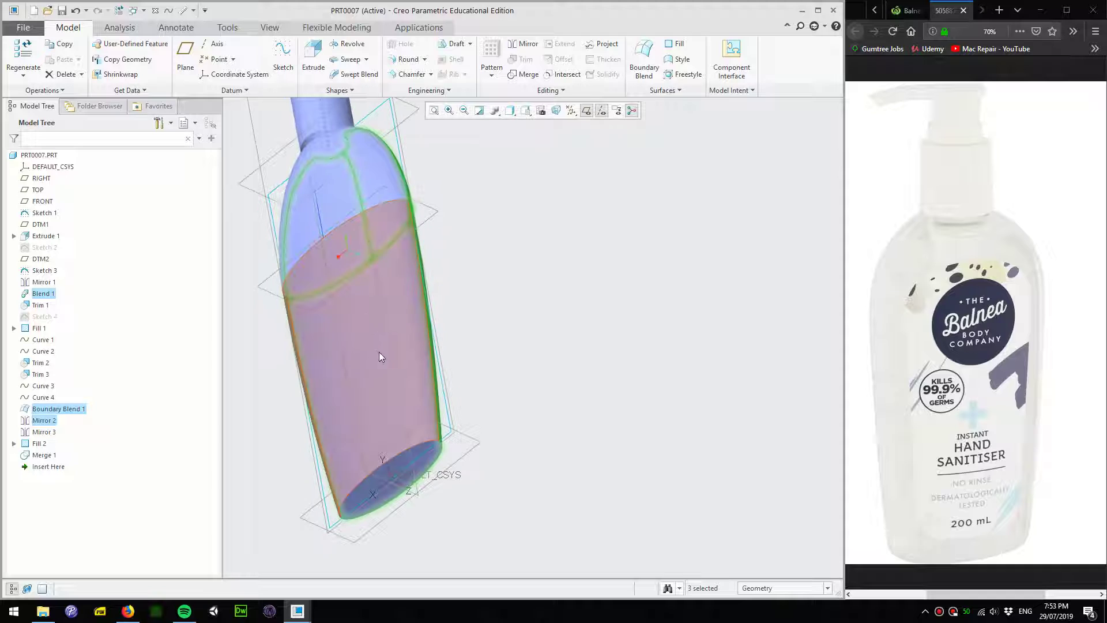
{"action": "left_click", "coordinate": [395, 464], "text": "ctrl"}
{"action": "middle_click_drag", "start_coordinate": [395, 463], "coordinate": [363, 442]}
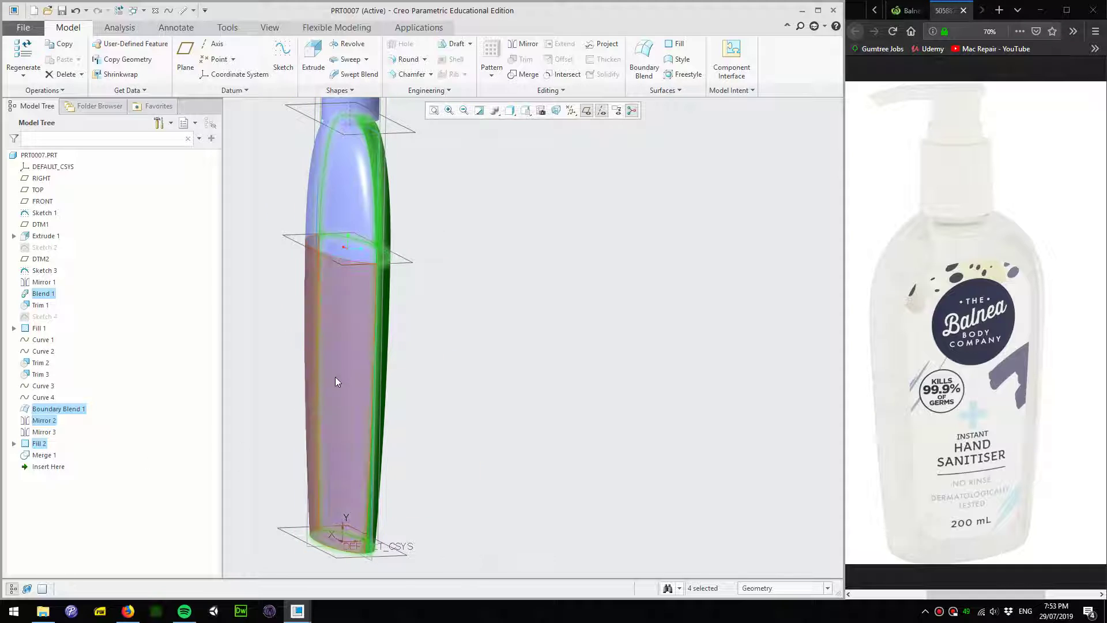
{"action": "left_click", "coordinate": [44, 456]}
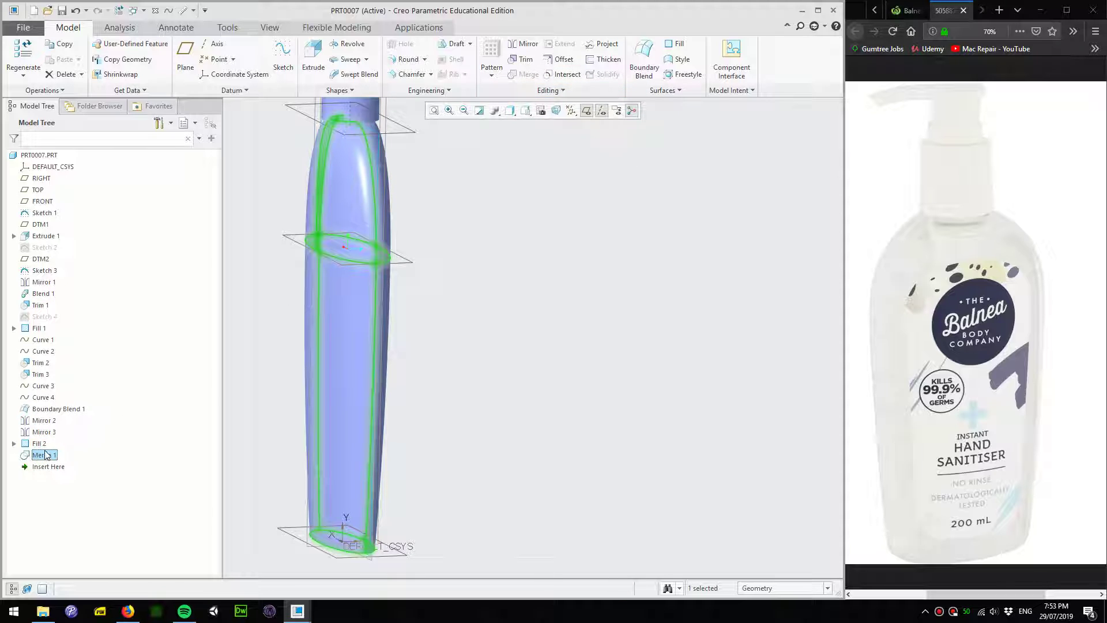
Check the Blend 1, Fill 2, body and shoulder surfaces, then select Merge 1 again
{"action": "middle_click_drag", "start_coordinate": [425, 395], "coordinate": [346, 421]}
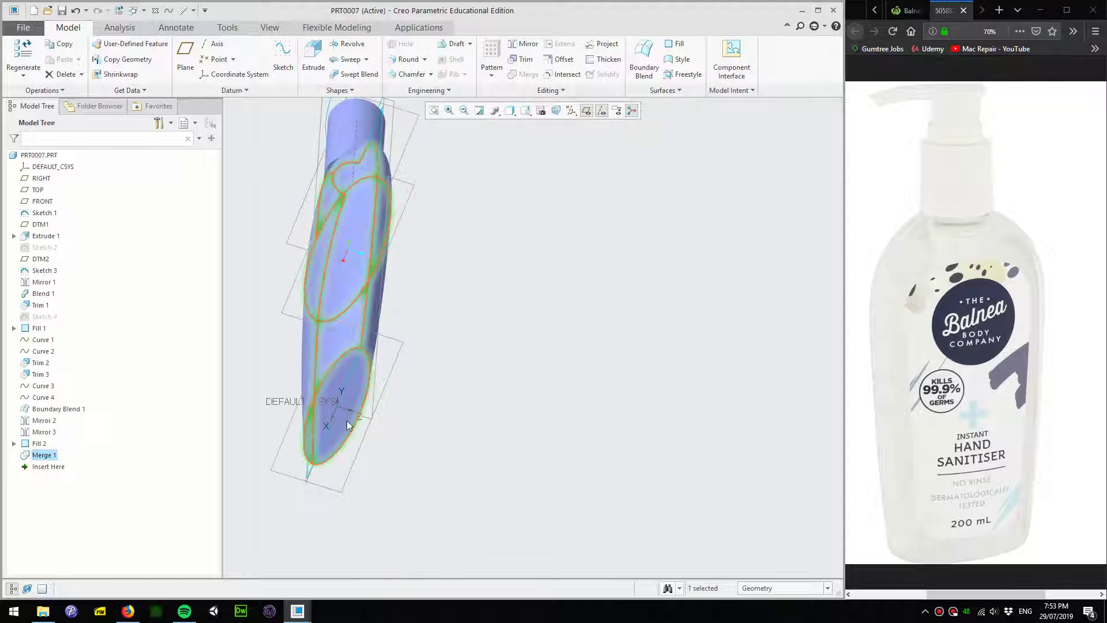
{"action": "left_click", "coordinate": [355, 381], "text": "ctrl"}
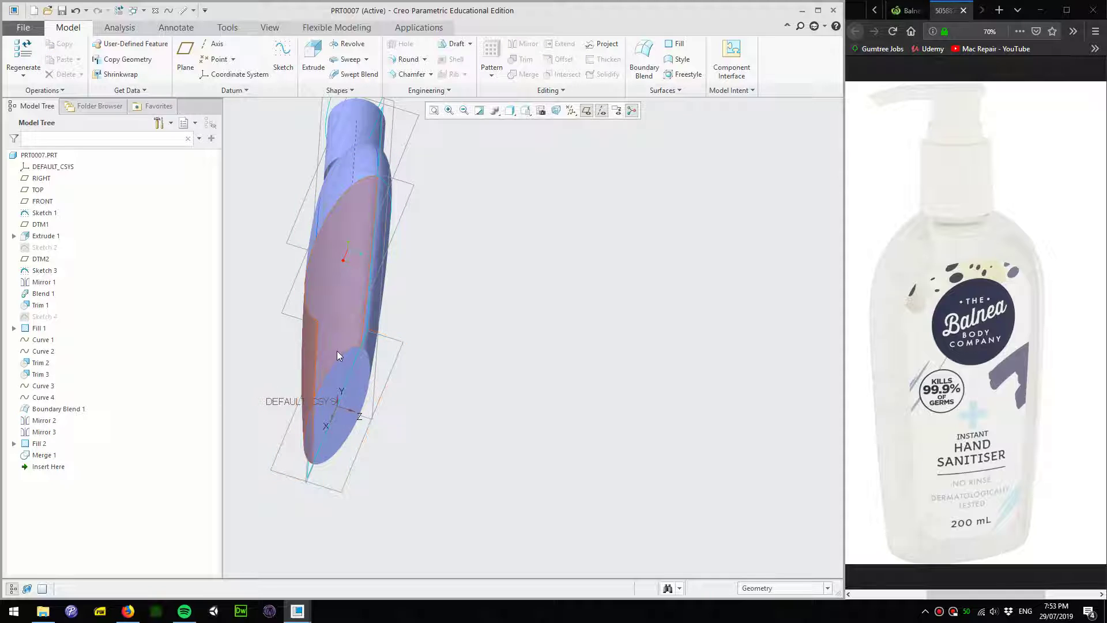
{"action": "left_click", "coordinate": [337, 350]}
{"action": "left_click", "coordinate": [361, 382]}
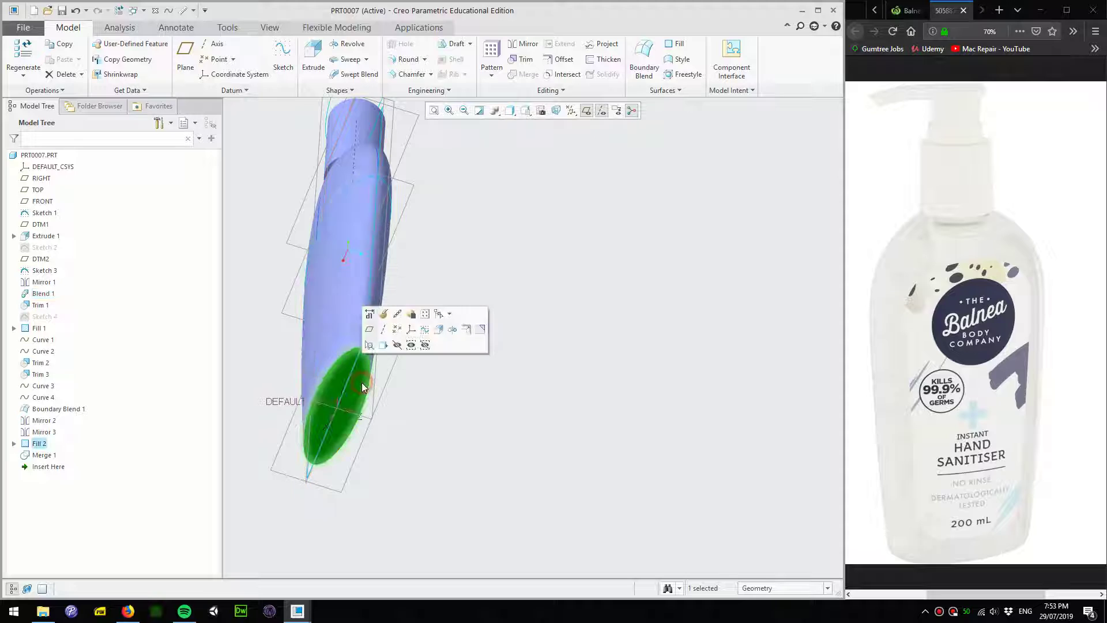
{"action": "middle_click_drag", "start_coordinate": [362, 383], "coordinate": [332, 427]}
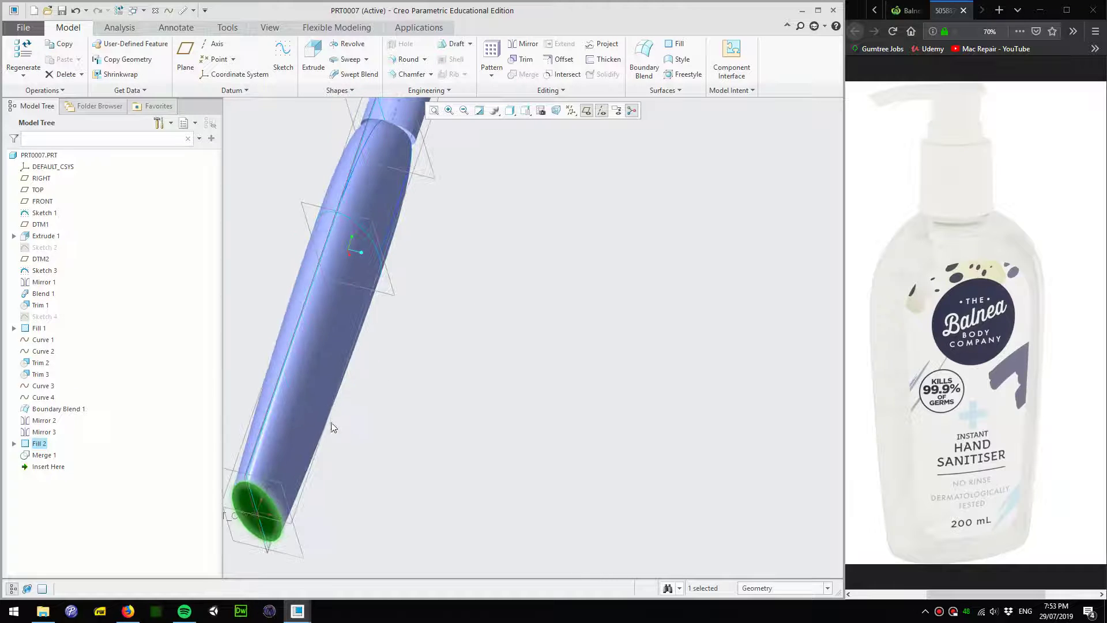
{"action": "left_click", "coordinate": [350, 311]}
{"action": "left_click", "coordinate": [489, 341]}
{"action": "mouse_move", "coordinate": [489, 340]}
{"action": "middle_mouse_down"}
{"action": "mouse_move", "coordinate": [482, 398]}
{"action": "mouse_move", "coordinate": [372, 193]}
{"action": "middle_mouse_up"}
{"action": "left_click", "coordinate": [328, 202]}
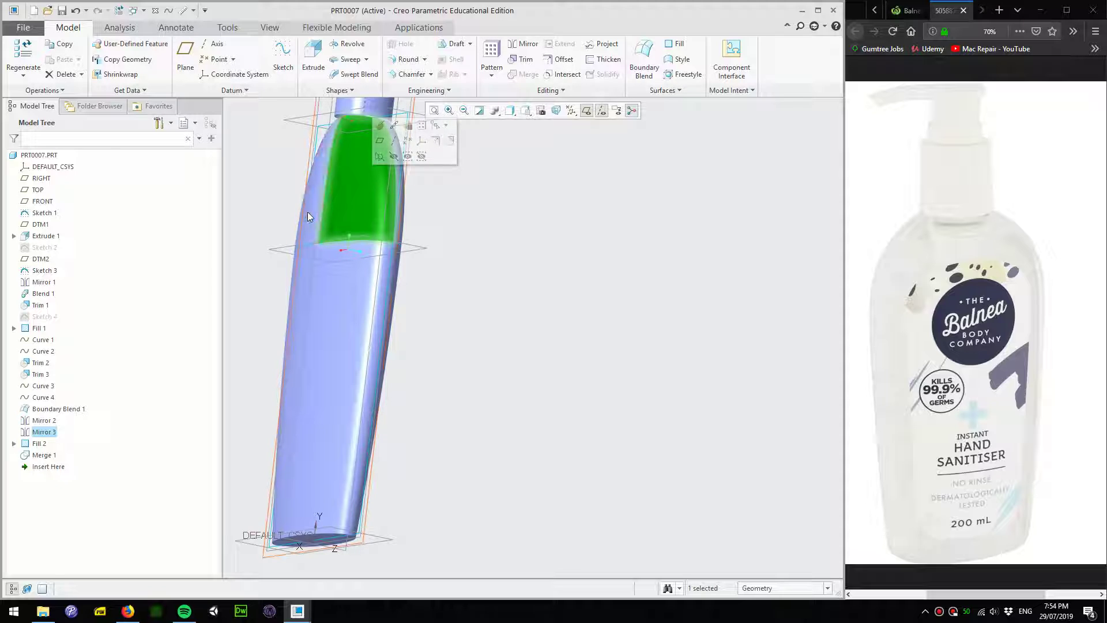
{"action": "left_click", "coordinate": [40, 455]}
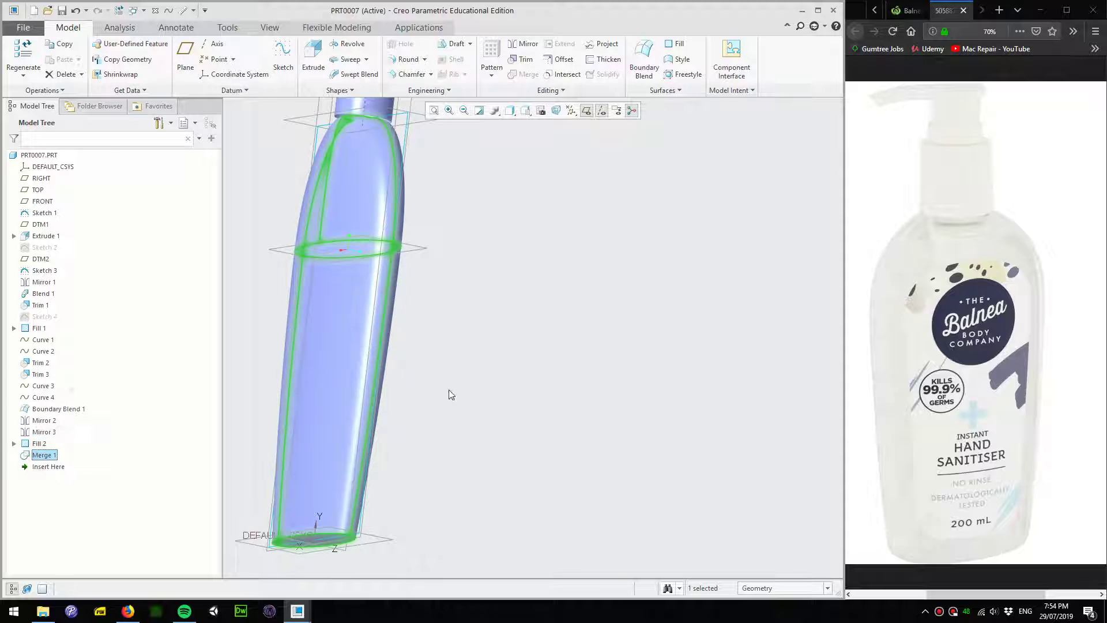
{"action": "middle_click_drag", "start_coordinate": [448, 389], "coordinate": [411, 399]}
{"action": "middle_click_drag", "start_coordinate": [353, 333], "coordinate": [347, 228]}
{"action": "left_click", "coordinate": [347, 228]}
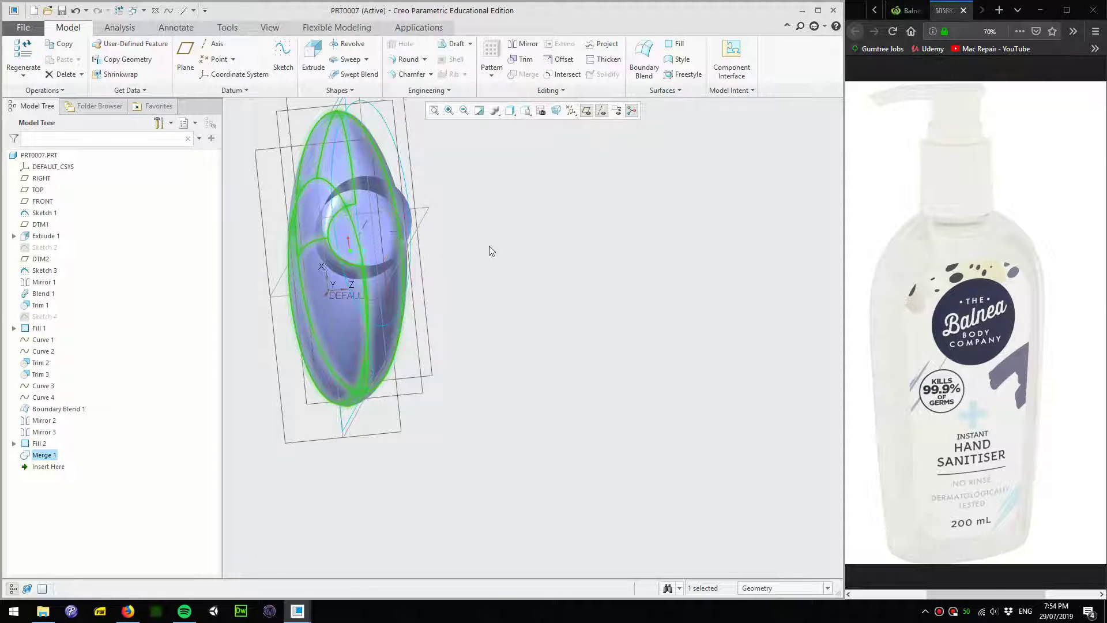
Undo the merge and select the lower, upper and bottom fill surfaces
{"action": "key", "text": "ctrl+z"}
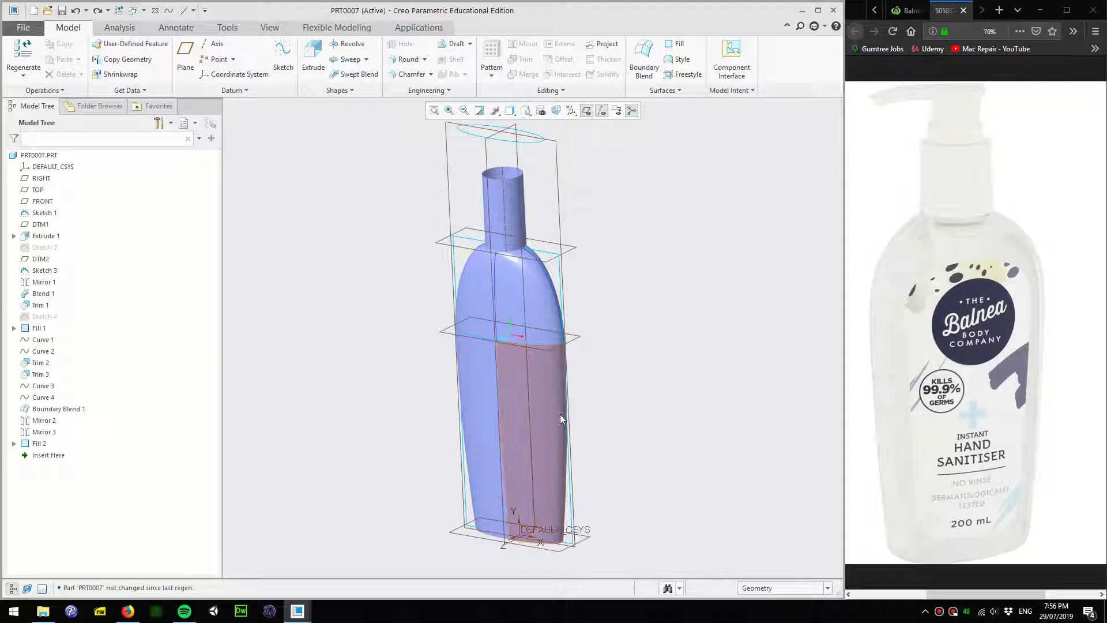
{"action": "middle_click_drag", "start_coordinate": [647, 415], "coordinate": [553, 438]}
{"action": "left_click", "coordinate": [552, 439]}
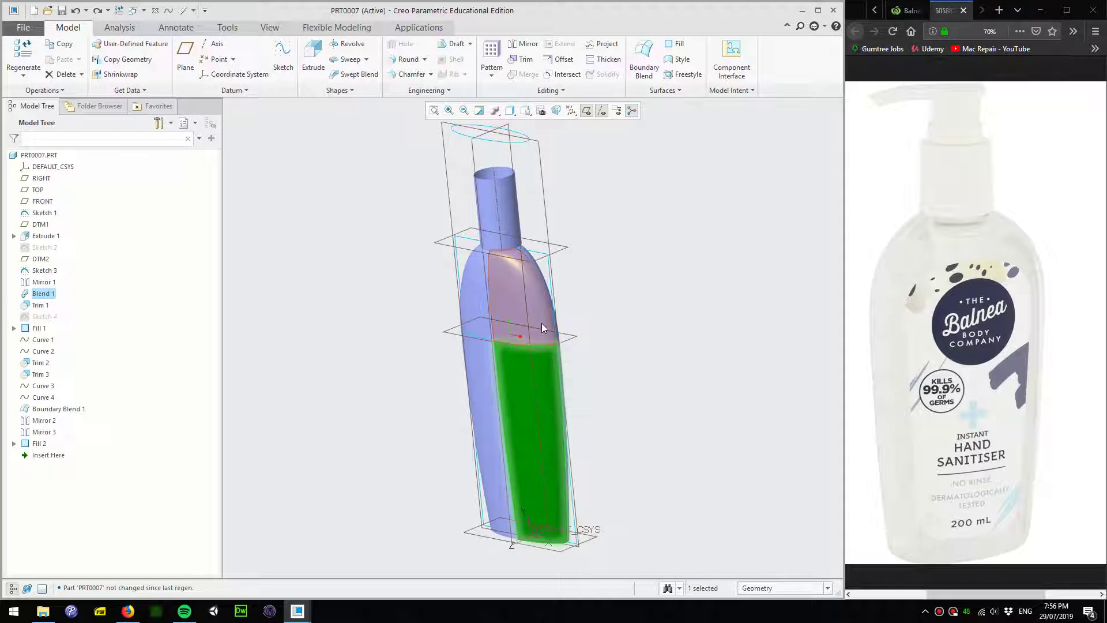
{"action": "left_click", "coordinate": [513, 314], "text": "ctrl"}
{"action": "left_click", "coordinate": [476, 302], "text": "ctrl"}
{"action": "left_click", "coordinate": [480, 350], "text": "ctrl"}
{"action": "mouse_move", "coordinate": [492, 404]}
{"action": "middle_mouse_down"}
{"action": "mouse_move", "coordinate": [519, 416]}
{"action": "mouse_move", "coordinate": [528, 495]}
{"action": "middle_mouse_up"}
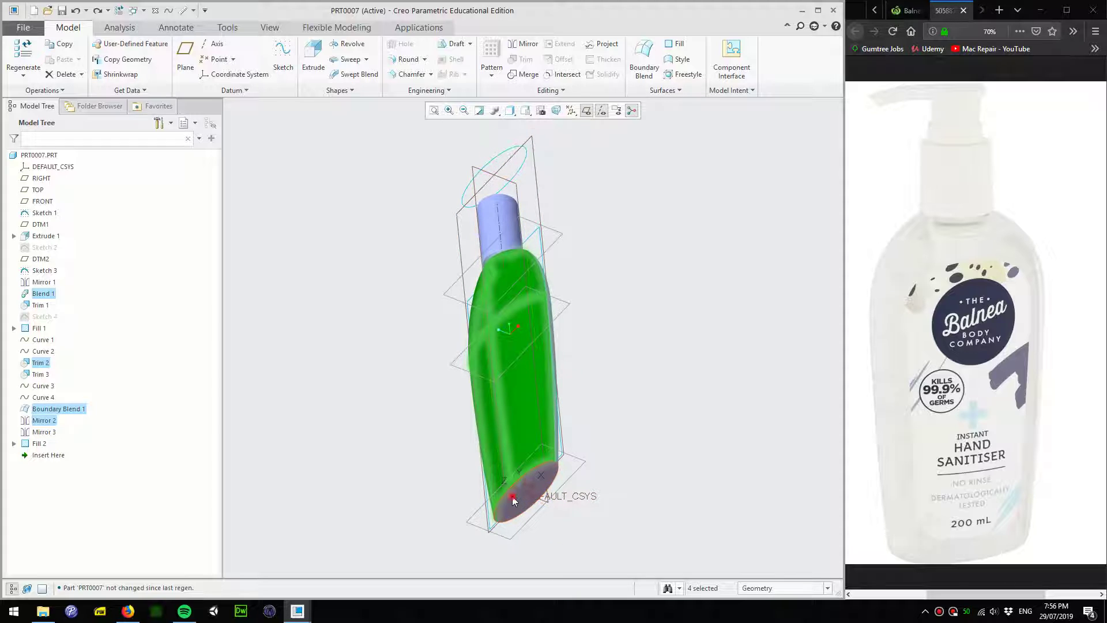
{"action": "left_click", "coordinate": [519, 497], "text": "ctrl"}
Add both upper shoulder surfaces and merge all selected quilts into Merge 1
{"action": "middle_click_drag", "start_coordinate": [495, 325], "coordinate": [558, 413]}
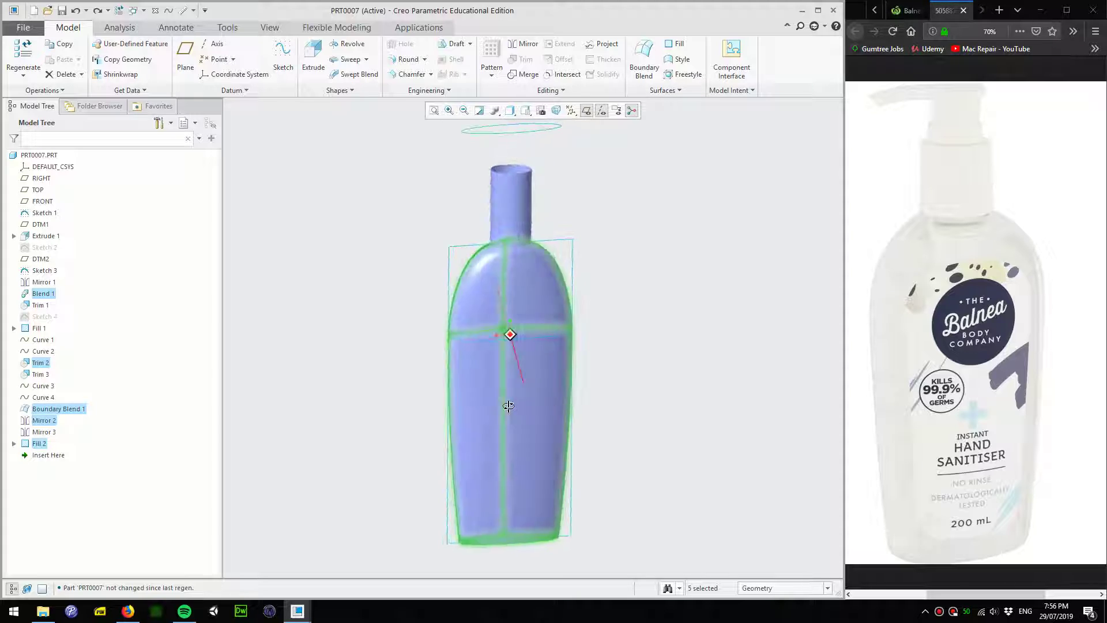
{"action": "left_click", "coordinate": [491, 297], "text": "ctrl"}
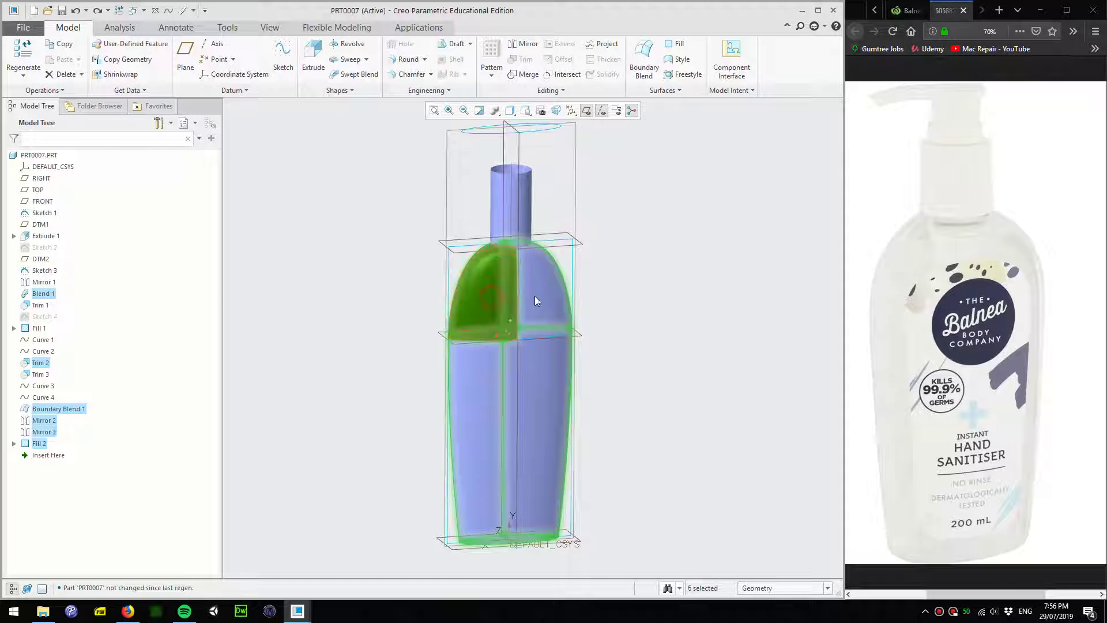
{"action": "left_click", "coordinate": [548, 290], "text": "ctrl"}
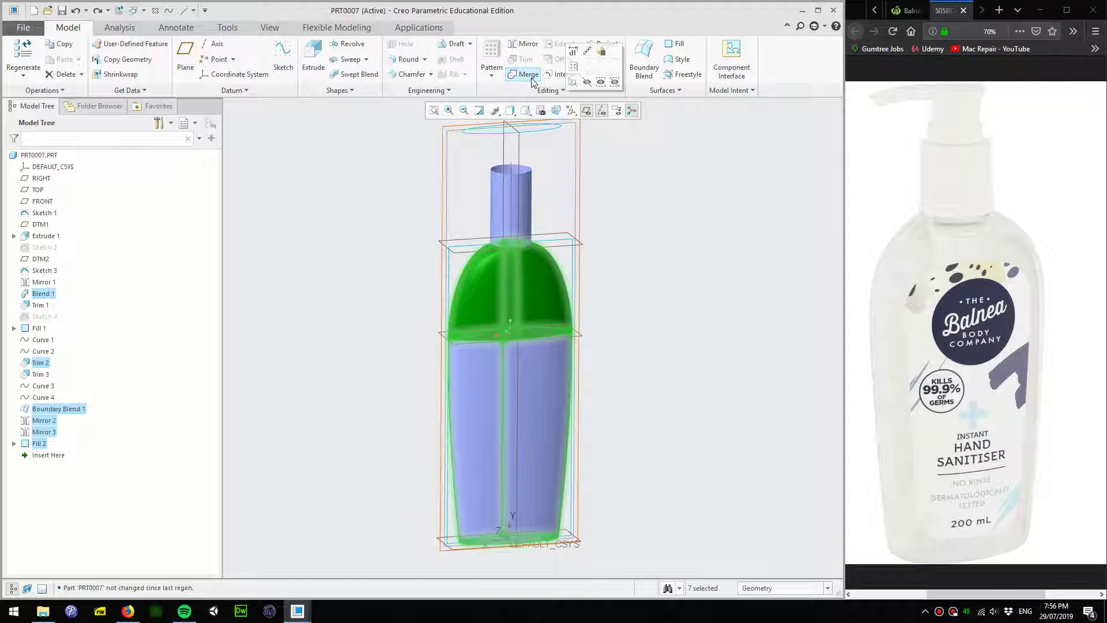
{"action": "mouse_move", "coordinate": [519, 311]}
{"action": "middle_mouse_down"}
{"action": "mouse_move", "coordinate": [524, 273]}
{"action": "mouse_move", "coordinate": [520, 328]}
{"action": "middle_mouse_up"}
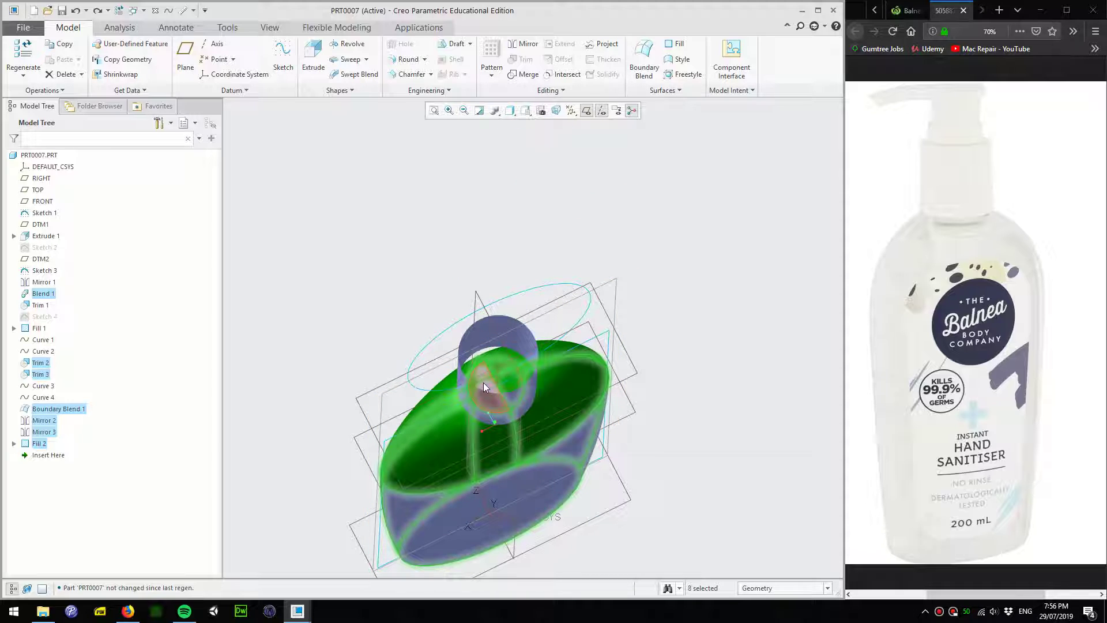
{"action": "mouse_move", "coordinate": [486, 382]}
{"action": "middle_mouse_down"}
{"action": "mouse_move", "coordinate": [533, 404]}
{"action": "mouse_move", "coordinate": [514, 415]}
{"action": "mouse_move", "coordinate": [520, 342]}
{"action": "middle_mouse_up"}
{"action": "scroll", "coordinate": [527, 448], "scroll_direction": "up", "scroll_amount": 2}
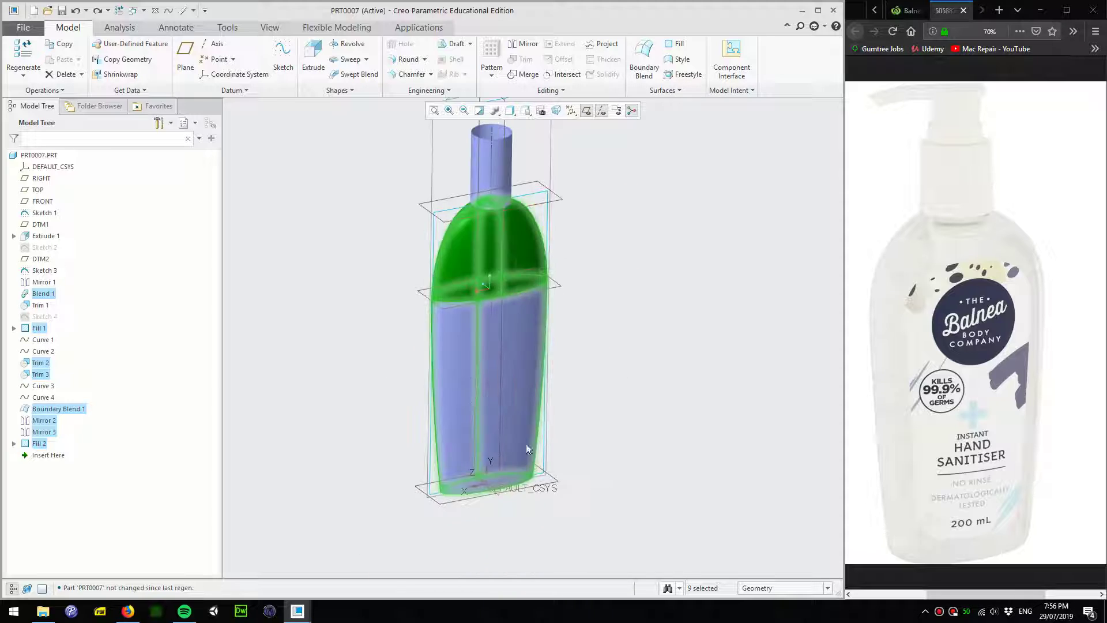
{"action": "left_click", "coordinate": [483, 401], "text": "ctrl"}
{"action": "left_click", "coordinate": [490, 335], "text": "ctrl"}
{"action": "left_click", "coordinate": [526, 75]}
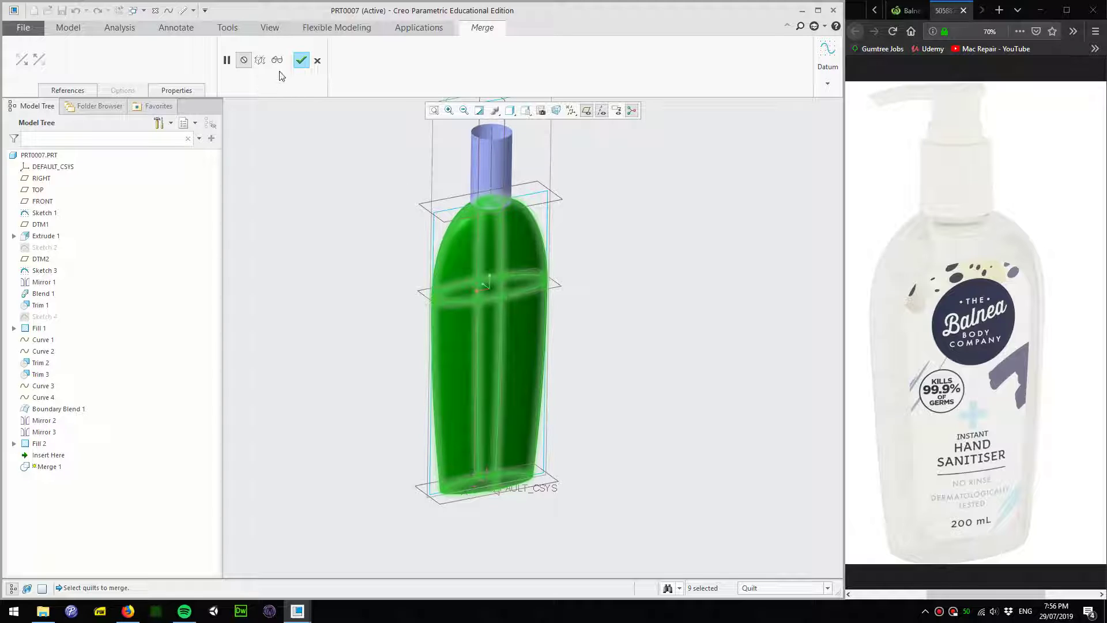
{"action": "left_click", "coordinate": [301, 60]}
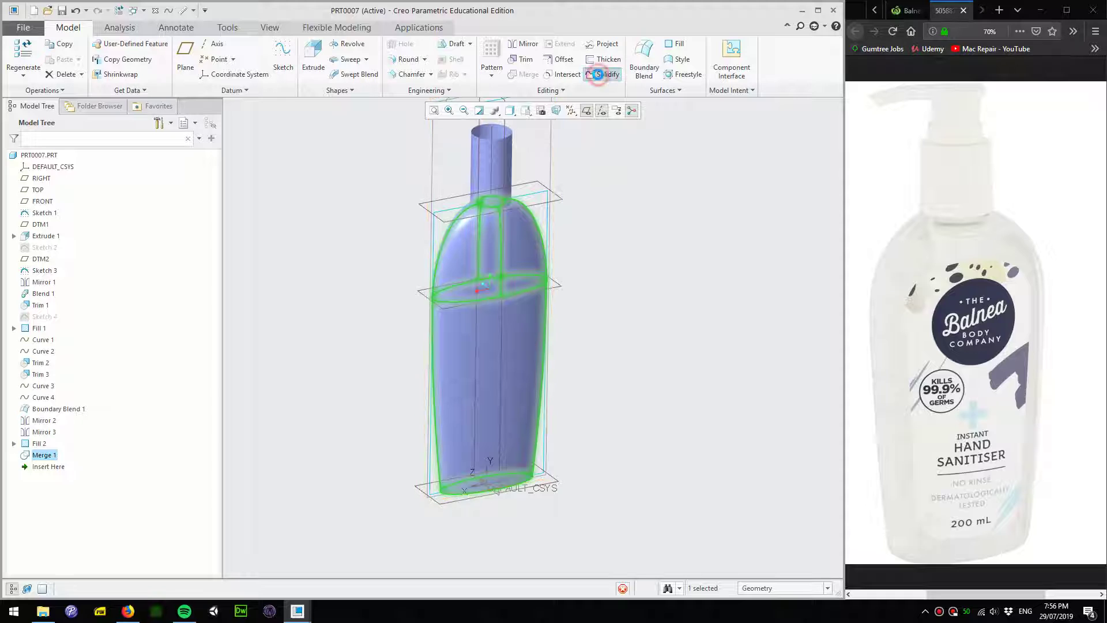
Solidify the merged quilt into a solid bottle (Solidify 1)
{"action": "left_click", "coordinate": [602, 75]}
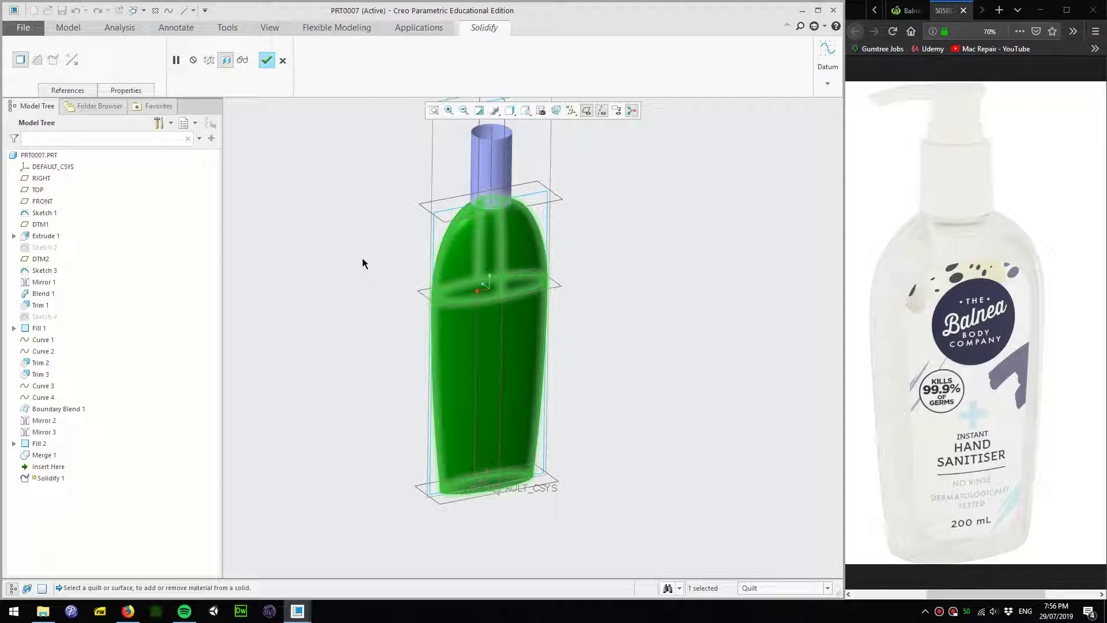
{"action": "left_click", "coordinate": [266, 70]}
{"action": "mouse_move", "coordinate": [307, 222]}
{"action": "middle_mouse_down"}
{"action": "mouse_move", "coordinate": [715, 358]}
{"action": "mouse_move", "coordinate": [734, 388]}
{"action": "mouse_move", "coordinate": [619, 389]}
{"action": "middle_mouse_up"}
{"action": "scroll", "coordinate": [553, 373], "scroll_direction": "down", "scroll_amount": 3}
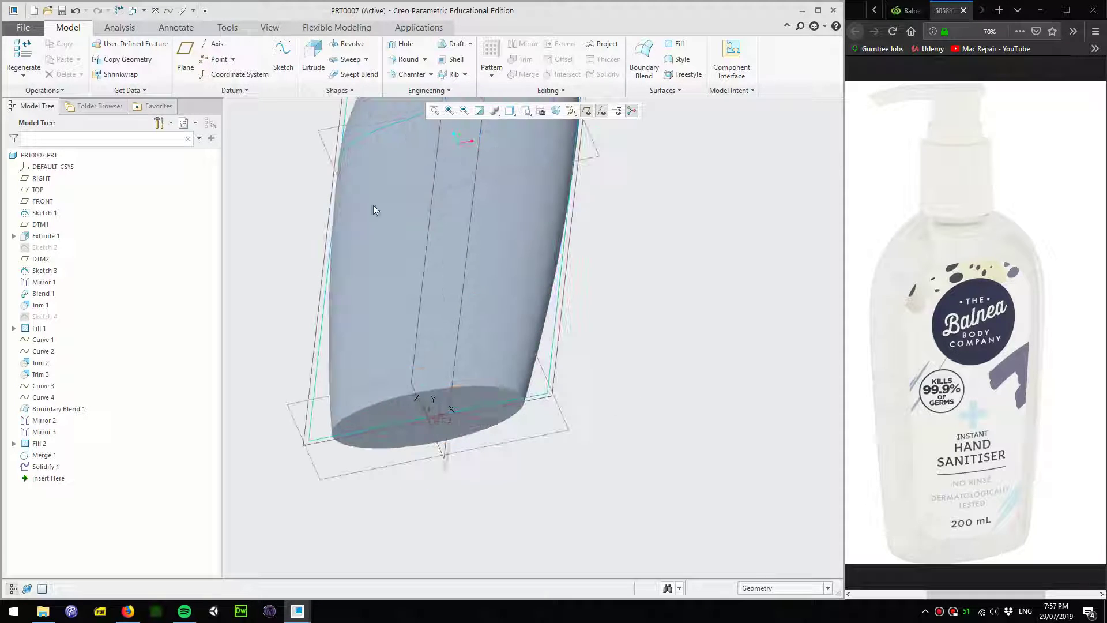
Round the bottle's bottom edge with radius 4.50
{"action": "left_click", "coordinate": [406, 58]}
{"action": "left_click", "coordinate": [419, 389]}
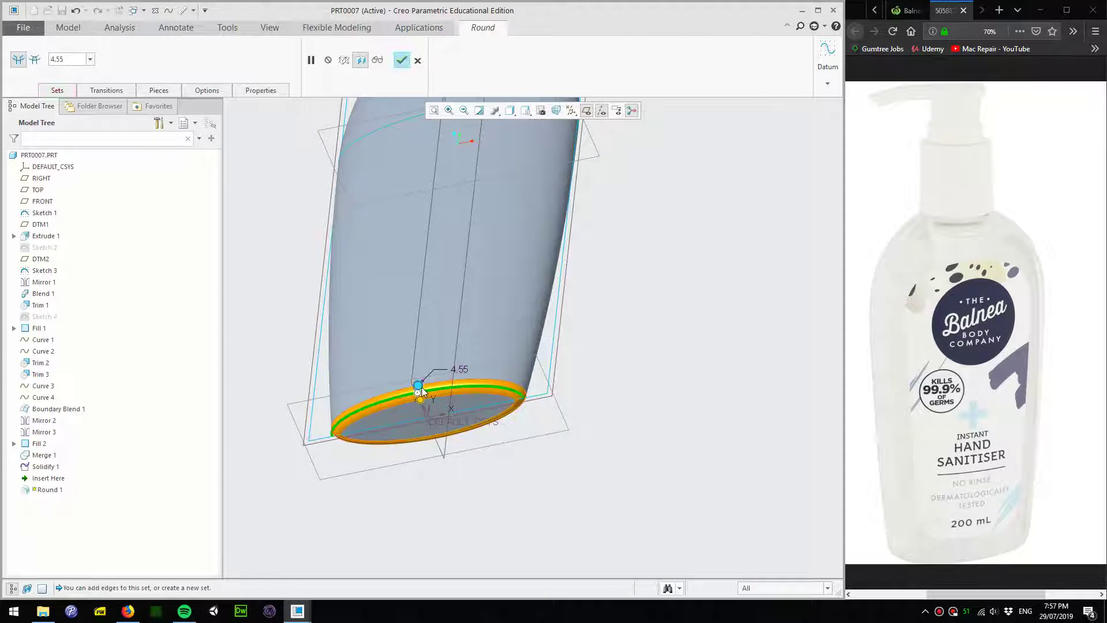
{"action": "left_click_drag", "start_coordinate": [418, 385], "coordinate": [424, 389]}
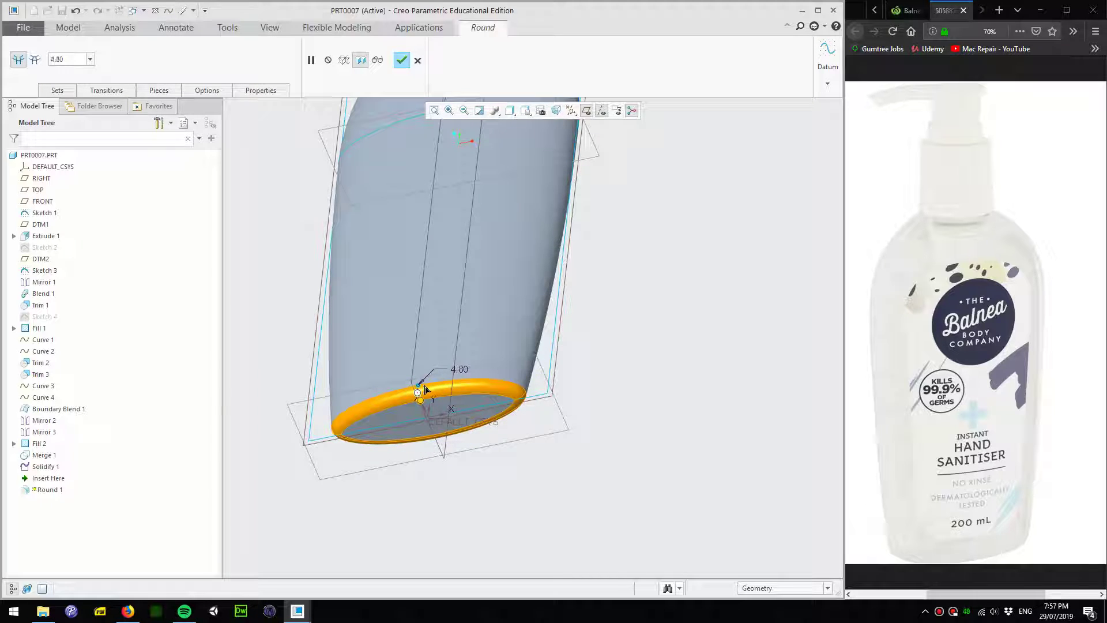
{"action": "left_click", "coordinate": [401, 59]}
{"action": "scroll", "coordinate": [460, 485], "scroll_direction": "down", "scroll_amount": 3}
{"action": "middle_click_drag", "start_coordinate": [586, 374], "coordinate": [557, 440]}
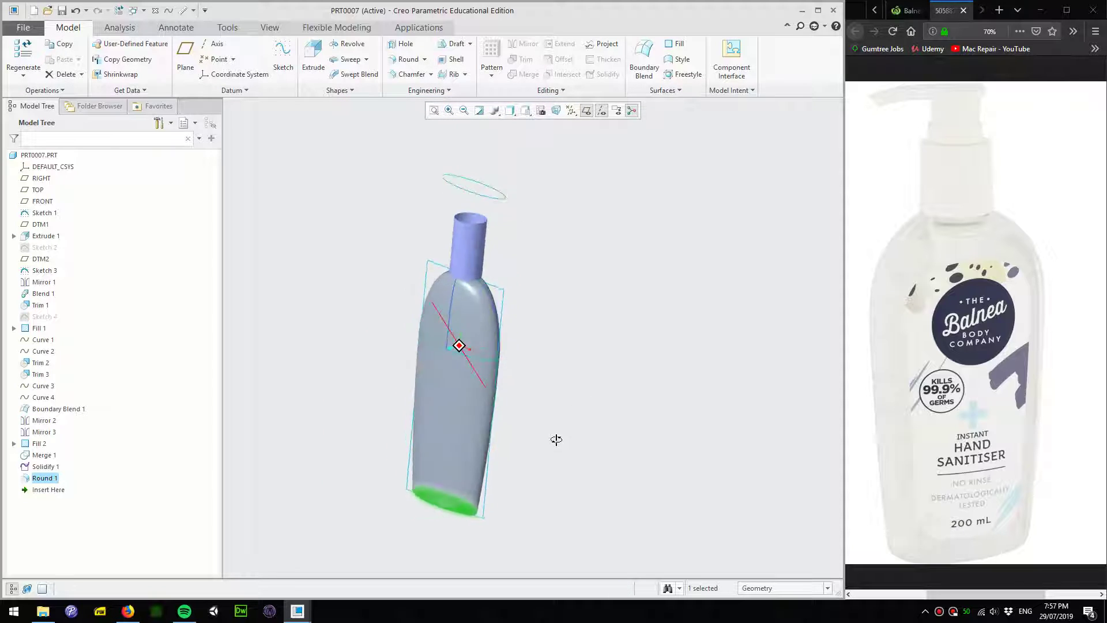
Turn off datum axis and coordinate system display in the datum filter
{"action": "left_click", "coordinate": [595, 110]}
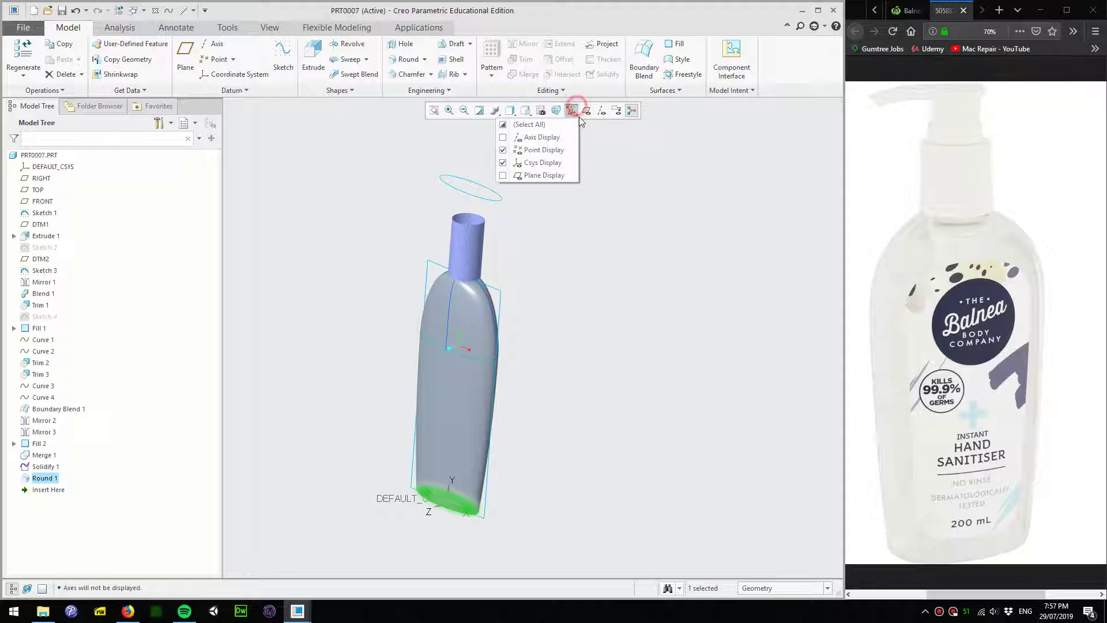
{"action": "left_click", "coordinate": [504, 163]}
{"action": "left_click", "coordinate": [547, 267]}
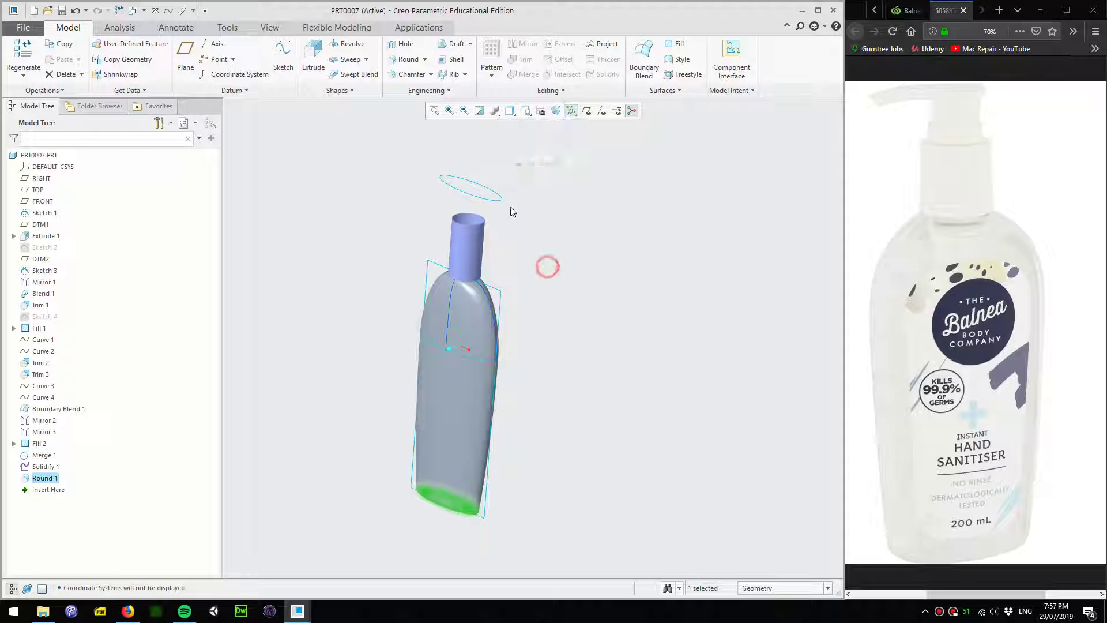
Hide the ellipse curve and Sketch 1
{"action": "left_click", "coordinate": [498, 203]}
{"action": "right_click", "coordinate": [498, 204]}
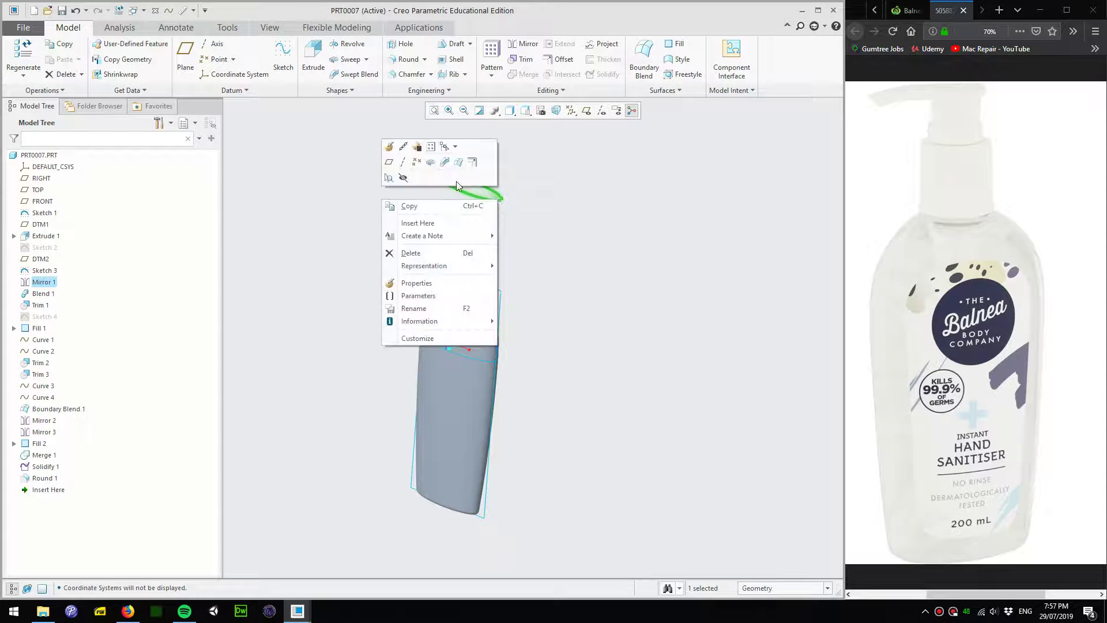
{"action": "left_click", "coordinate": [407, 179]}
{"action": "left_click", "coordinate": [498, 281]}
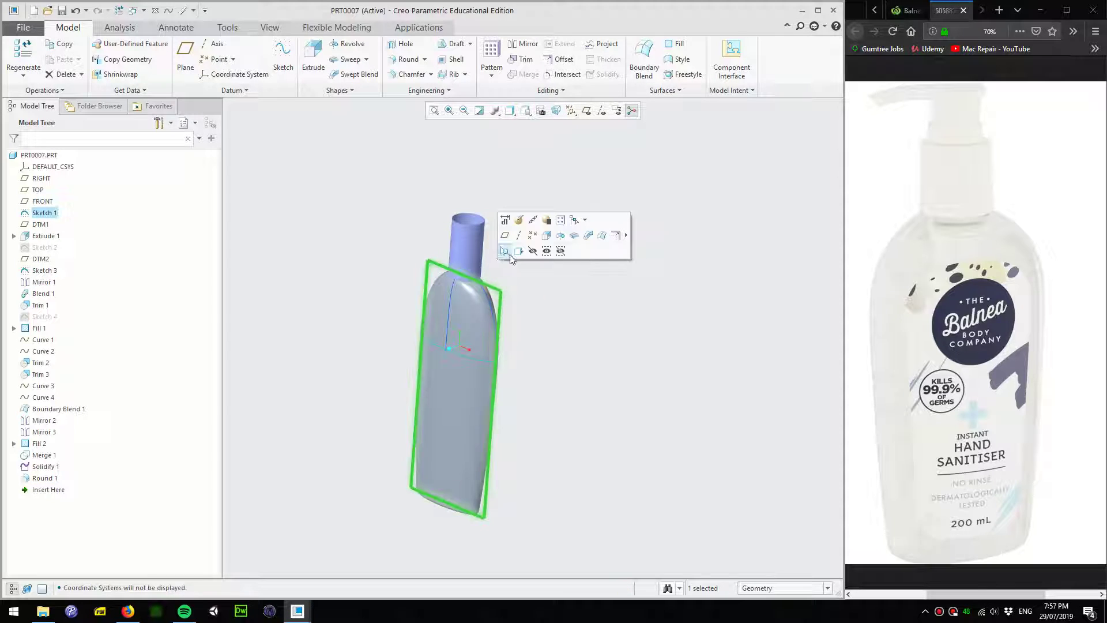
{"action": "left_click", "coordinate": [531, 252]}
Select several bottle edges and the top surface, then clear the selection
{"action": "left_click", "coordinate": [452, 293]}
{"action": "left_click", "coordinate": [488, 295], "text": "ctrl"}
{"action": "left_click", "coordinate": [519, 228]}
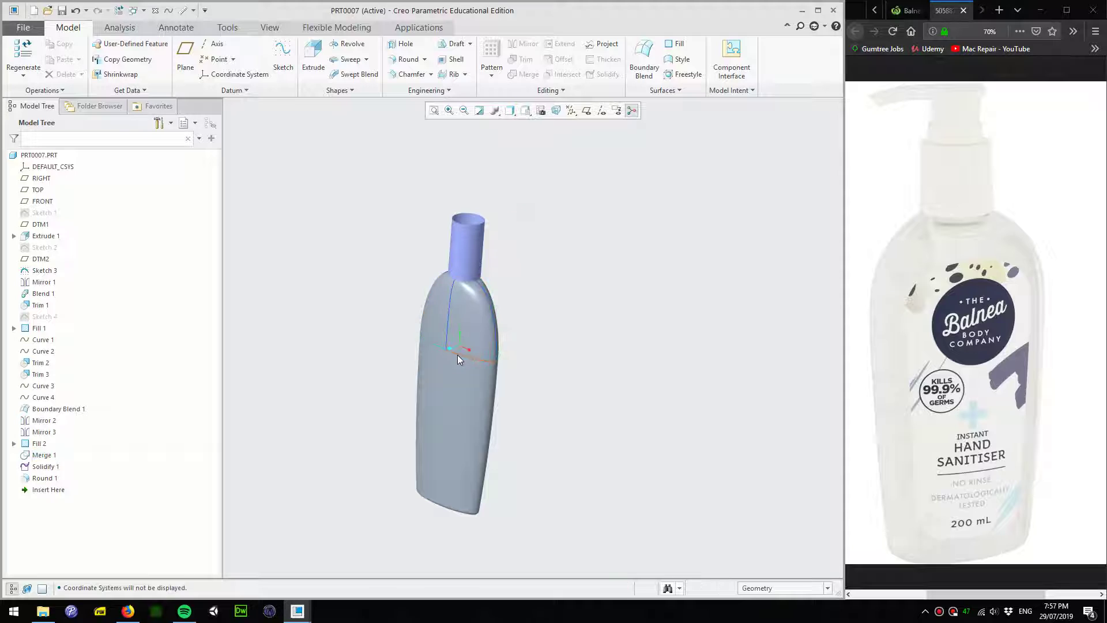
{"action": "left_click", "coordinate": [457, 355]}
{"action": "left_click", "coordinate": [438, 343]}
{"action": "left_click", "coordinate": [453, 307]}
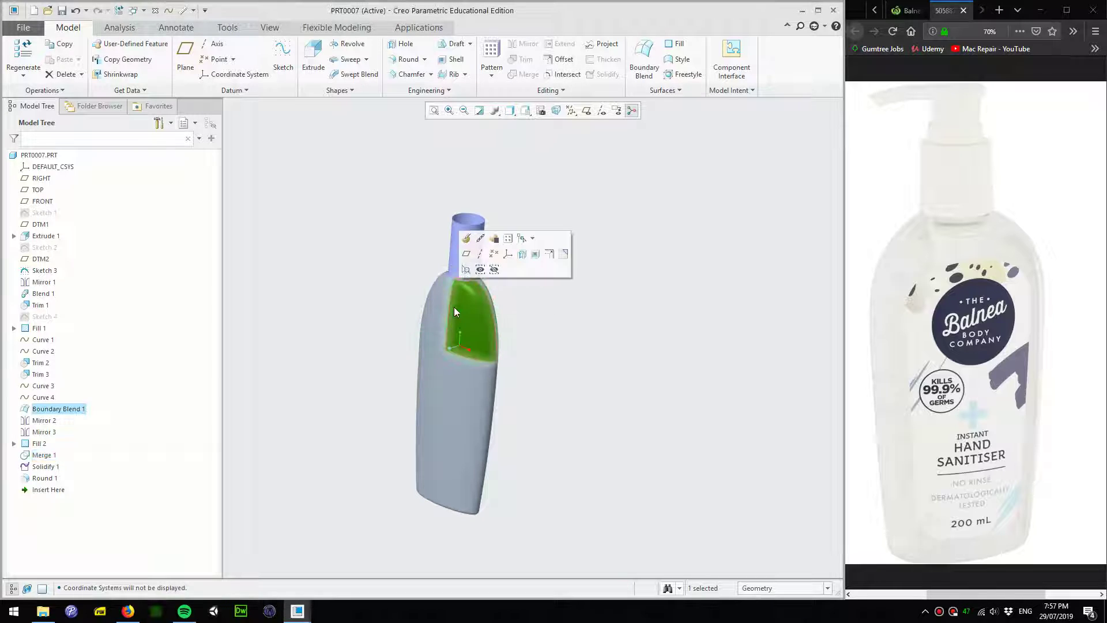
{"action": "left_click", "coordinate": [290, 348]}
Orbit the bottle upright, check its seam edges, and settle on a front view
{"action": "mouse_move", "coordinate": [437, 348]}
{"action": "middle_mouse_down"}
{"action": "mouse_move", "coordinate": [535, 425]}
{"action": "mouse_move", "coordinate": [452, 344]}
{"action": "mouse_move", "coordinate": [428, 396]}
{"action": "mouse_move", "coordinate": [494, 321]}
{"action": "middle_mouse_up"}
{"action": "scroll", "coordinate": [494, 321], "scroll_direction": "down", "scroll_amount": 3}
{"action": "left_click", "coordinate": [491, 327]}
{"action": "left_click", "coordinate": [509, 328], "text": "ctrl"}
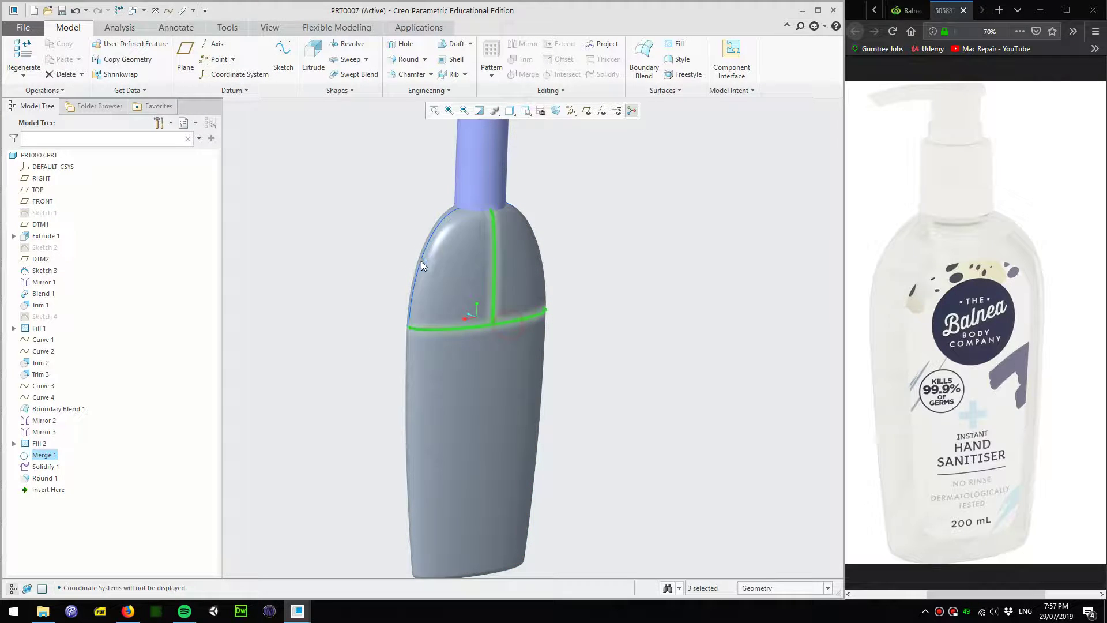
{"action": "left_click", "coordinate": [424, 261]}
{"action": "left_click", "coordinate": [361, 323]}
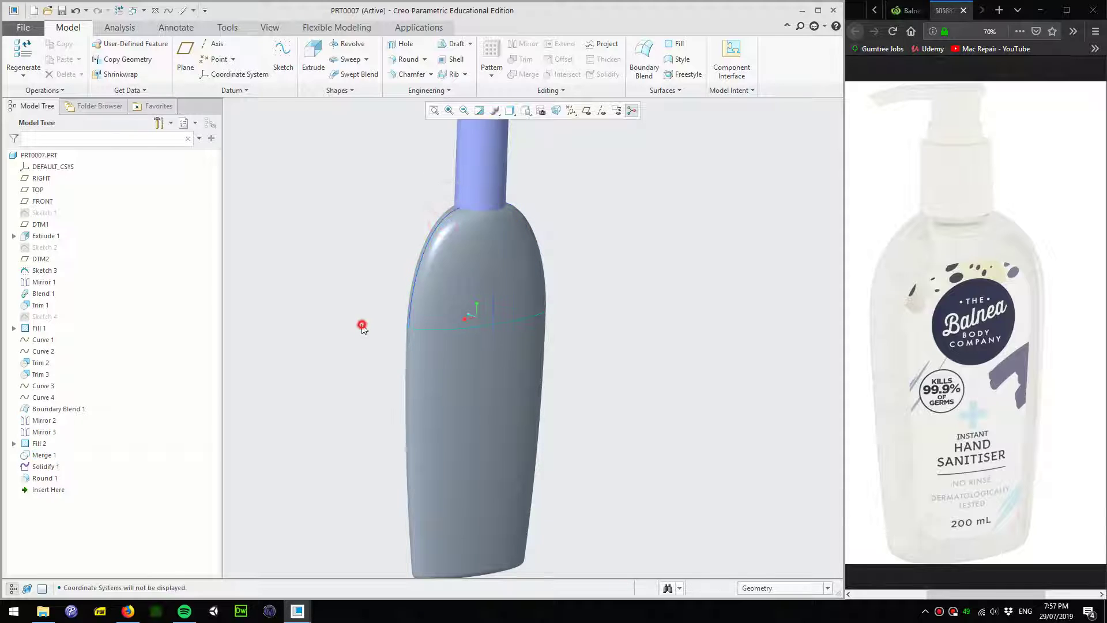
{"action": "scroll", "coordinate": [460, 377], "scroll_direction": "up", "scroll_amount": 2}
{"action": "middle_click_drag", "start_coordinate": [461, 376], "coordinate": [514, 370]}
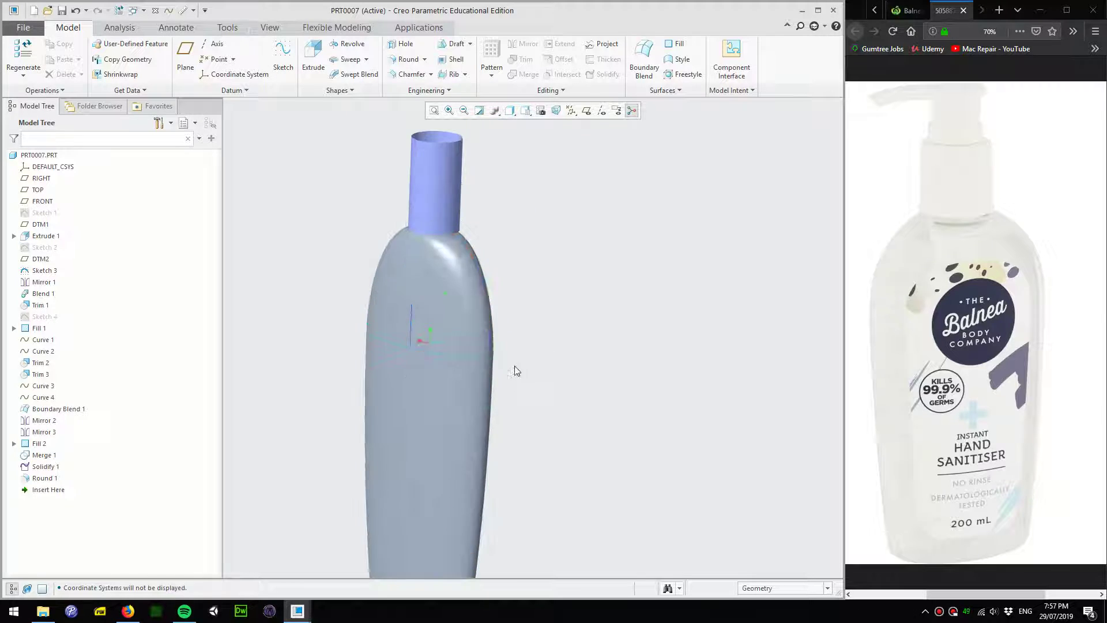
{"action": "scroll", "coordinate": [536, 355], "scroll_direction": "down", "scroll_amount": 4}
{"action": "scroll", "coordinate": [535, 350], "scroll_direction": "up", "scroll_amount": 1}
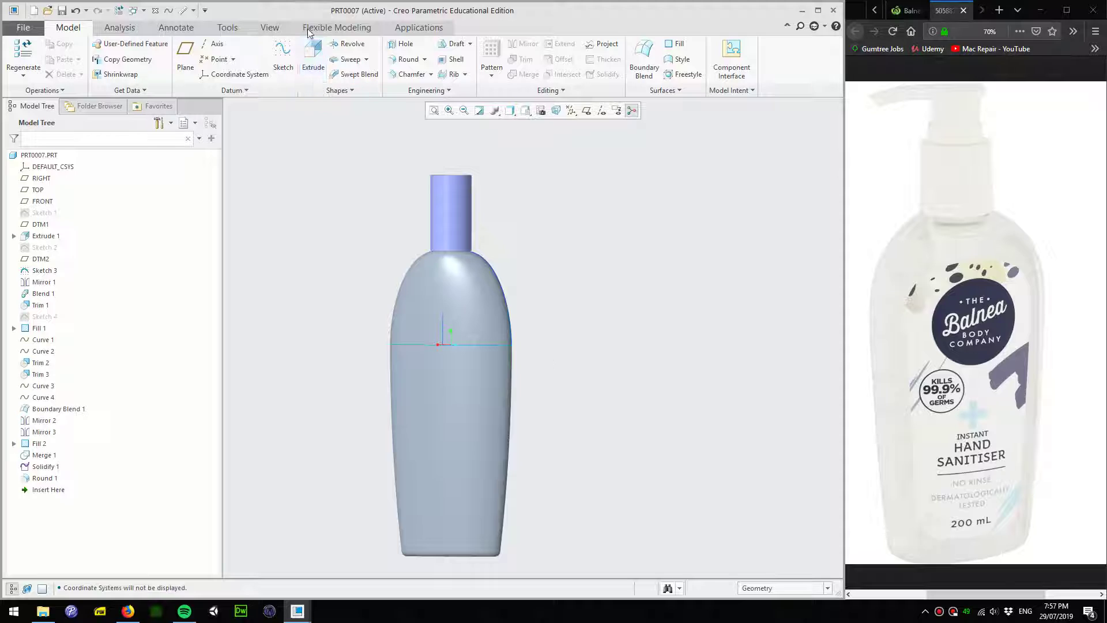
Apply the green appearance to the whole bottle with the Part selection filter
{"action": "left_click", "coordinate": [267, 28]}
{"action": "left_click", "coordinate": [121, 53]}
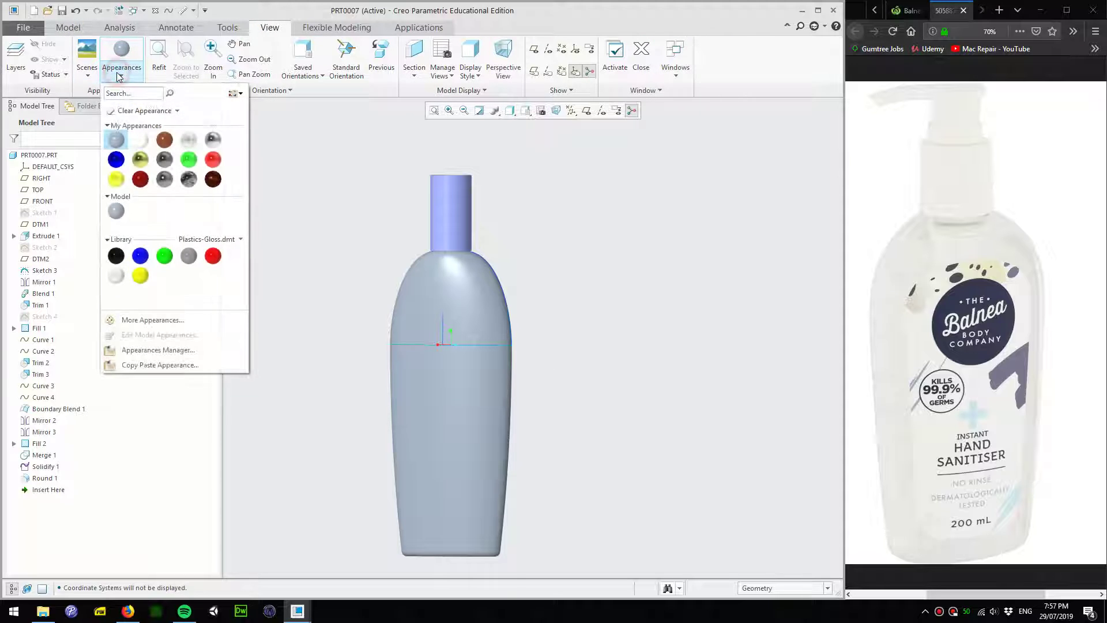
{"action": "left_click", "coordinate": [164, 257]}
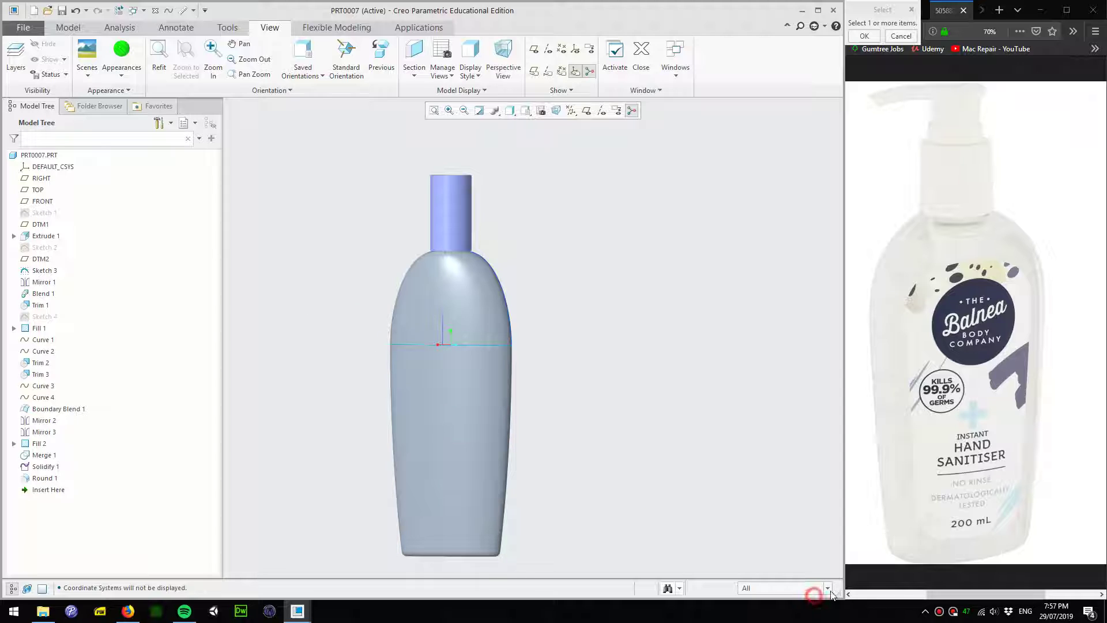
{"action": "left_click", "coordinate": [830, 588]}
{"action": "left_click", "coordinate": [788, 574]}
{"action": "left_click", "coordinate": [455, 416]}
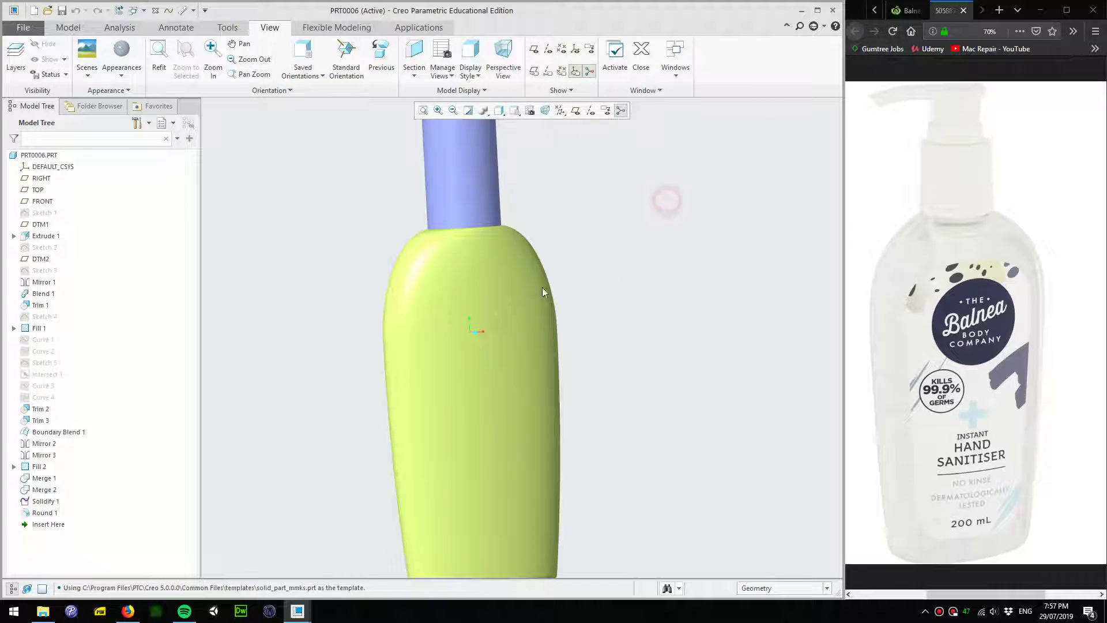
{"action": "scroll", "coordinate": [542, 287], "scroll_direction": "down", "scroll_amount": 3}
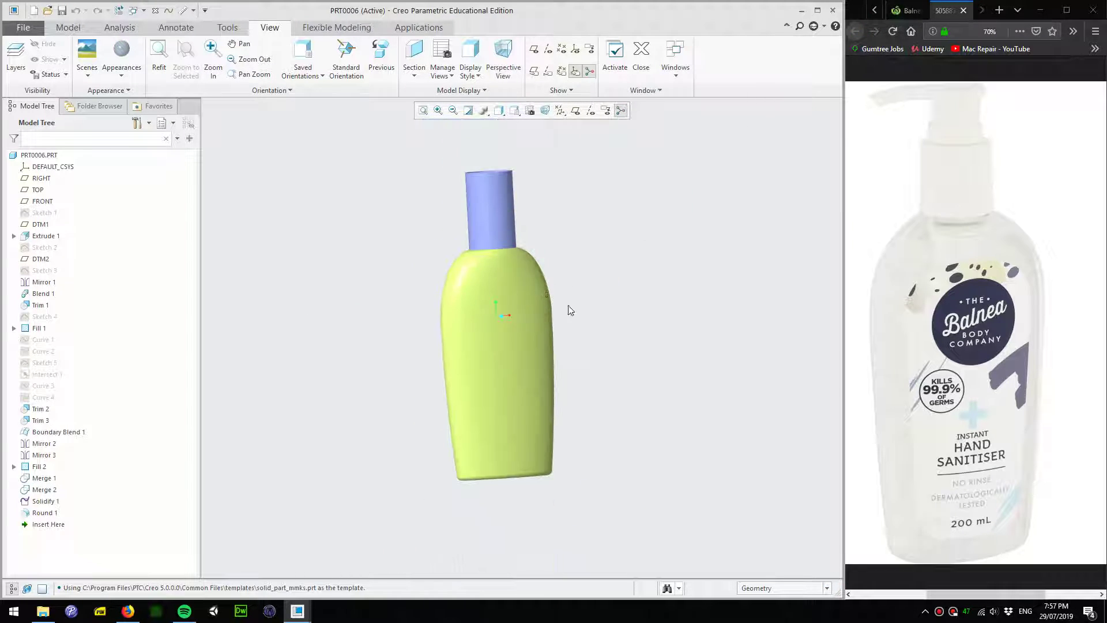
Orbit the green bottle to see its top, then reopen and close the appearance gallery
{"action": "middle_click_drag", "start_coordinate": [573, 311], "coordinate": [534, 304]}
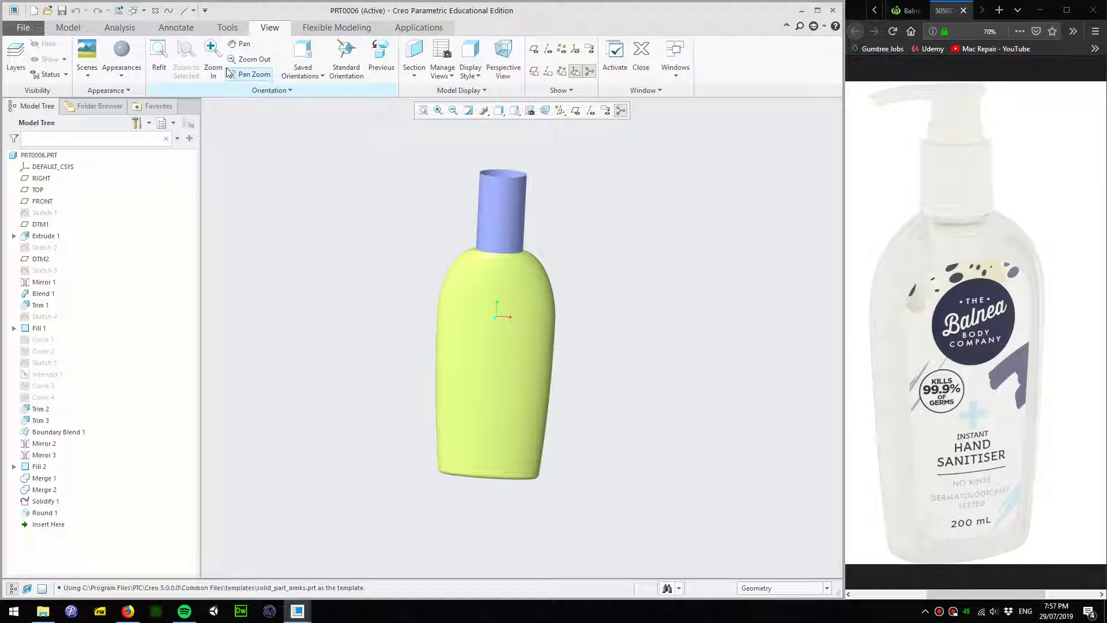
{"action": "left_click", "coordinate": [121, 61]}
{"action": "left_click", "coordinate": [346, 156]}
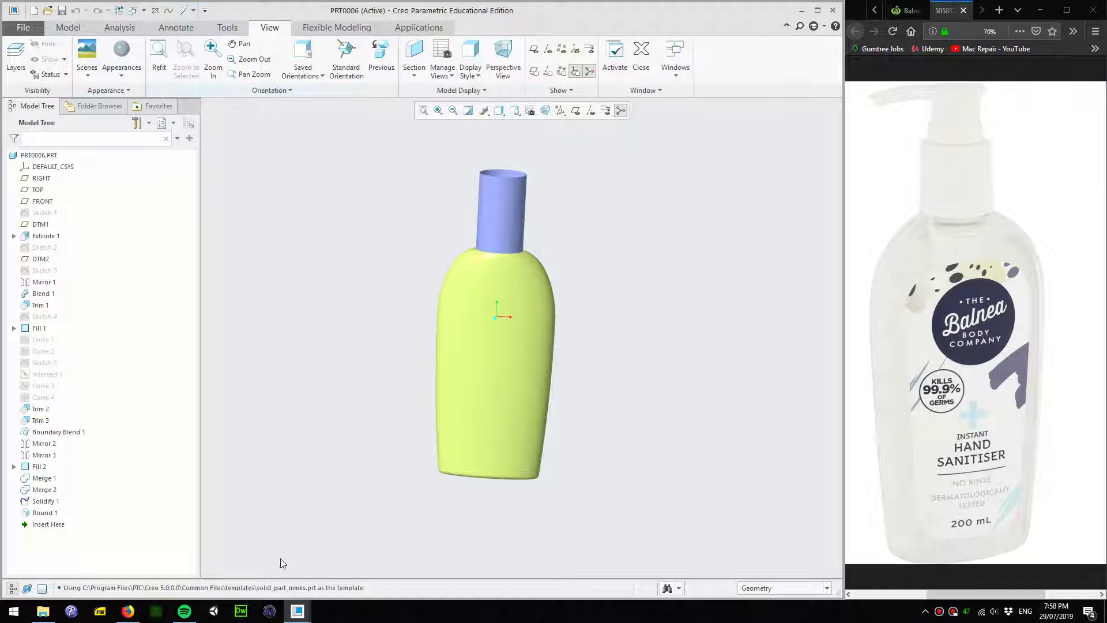
Show the green bottle as Shading With Reflections and enable ambient occlusion
{"action": "mouse_move", "coordinate": [296, 611]}
{"action": "left_click", "coordinate": [332, 562]}
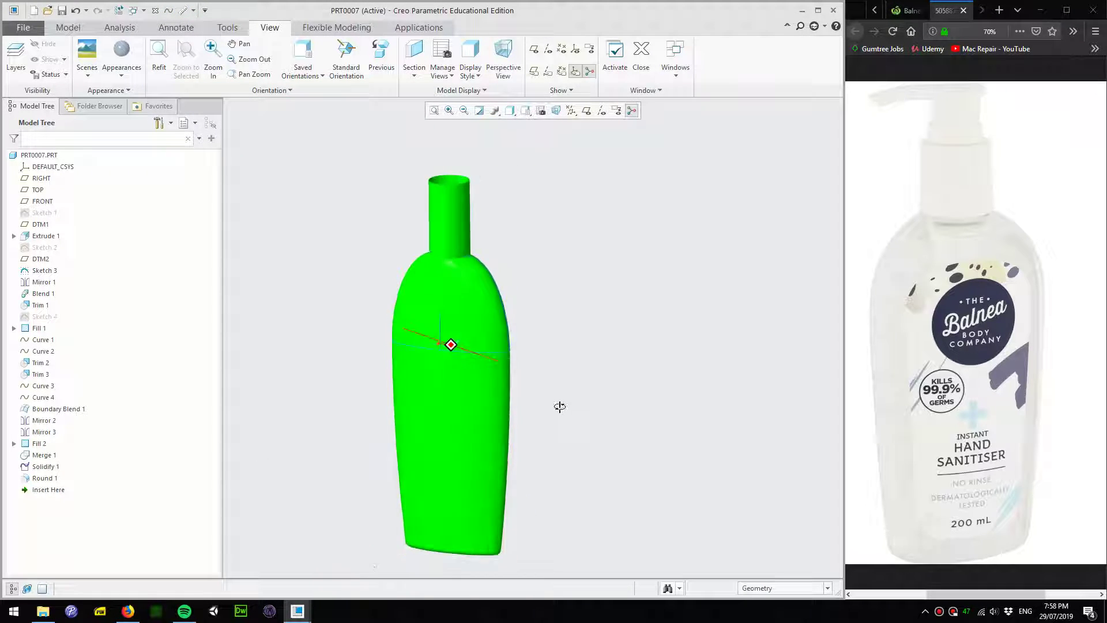
{"action": "scroll", "coordinate": [558, 412], "scroll_direction": "down", "scroll_amount": 3}
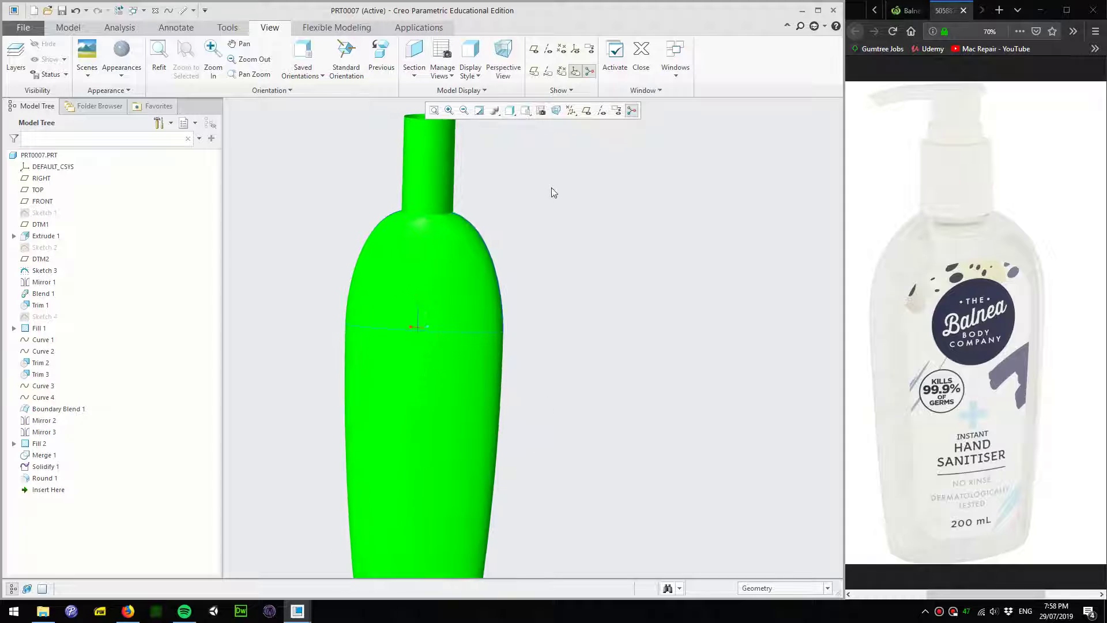
{"action": "left_click", "coordinate": [510, 111]}
{"action": "left_click", "coordinate": [398, 124]}
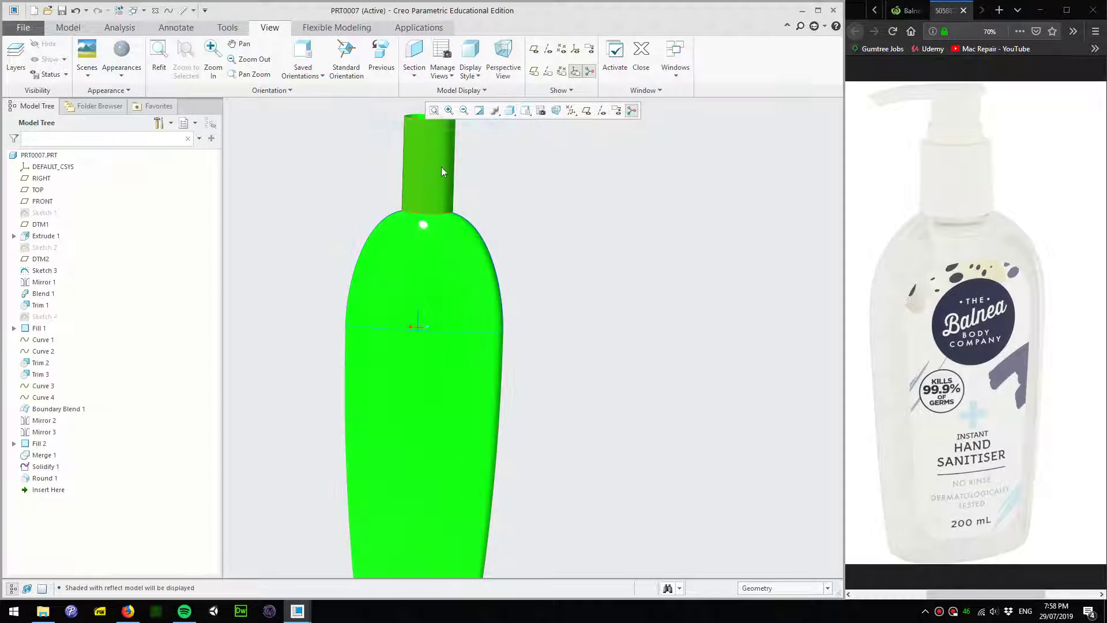
{"action": "mouse_move", "coordinate": [514, 333]}
{"action": "middle_mouse_down"}
{"action": "mouse_move", "coordinate": [553, 349]}
{"action": "mouse_move", "coordinate": [556, 378]}
{"action": "mouse_move", "coordinate": [597, 413]}
{"action": "mouse_move", "coordinate": [635, 388]}
{"action": "mouse_move", "coordinate": [636, 406]}
{"action": "middle_mouse_up"}
{"action": "left_click", "coordinate": [526, 112]}
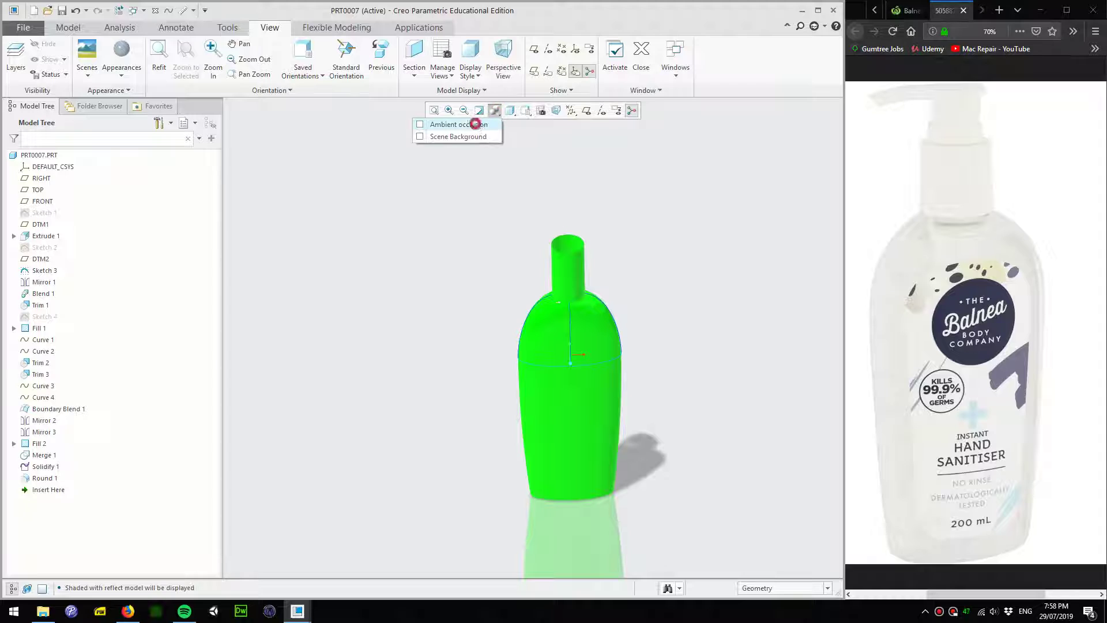
{"action": "left_click", "coordinate": [492, 112]}
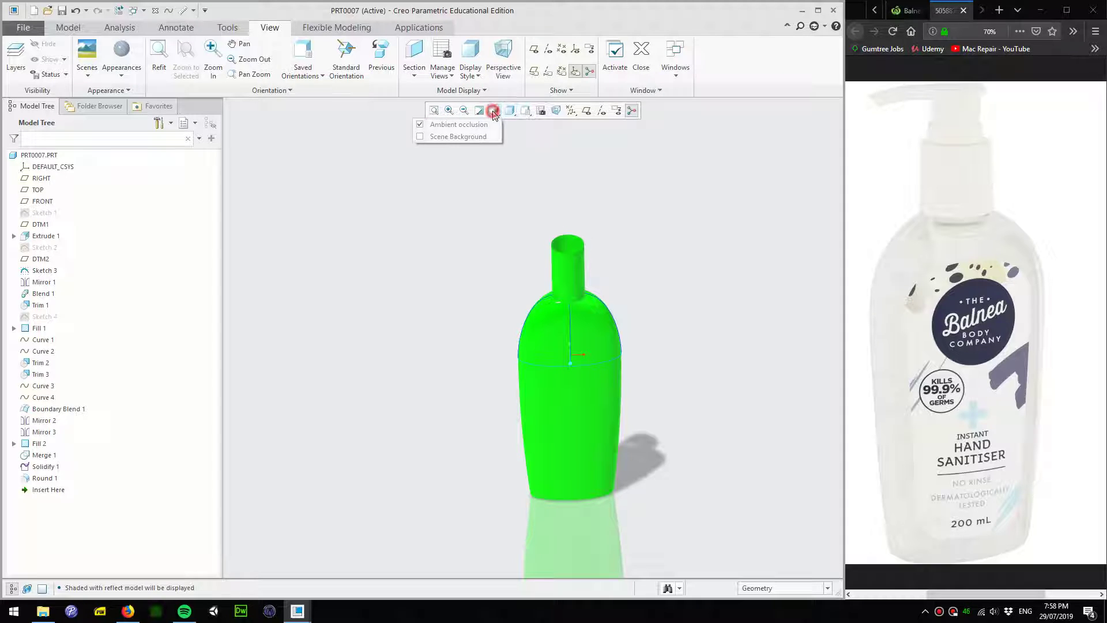
{"action": "left_click", "coordinate": [421, 136]}
Maximise the window, collapse the ribbon and hide the model tree
{"action": "left_click", "coordinate": [817, 10]}
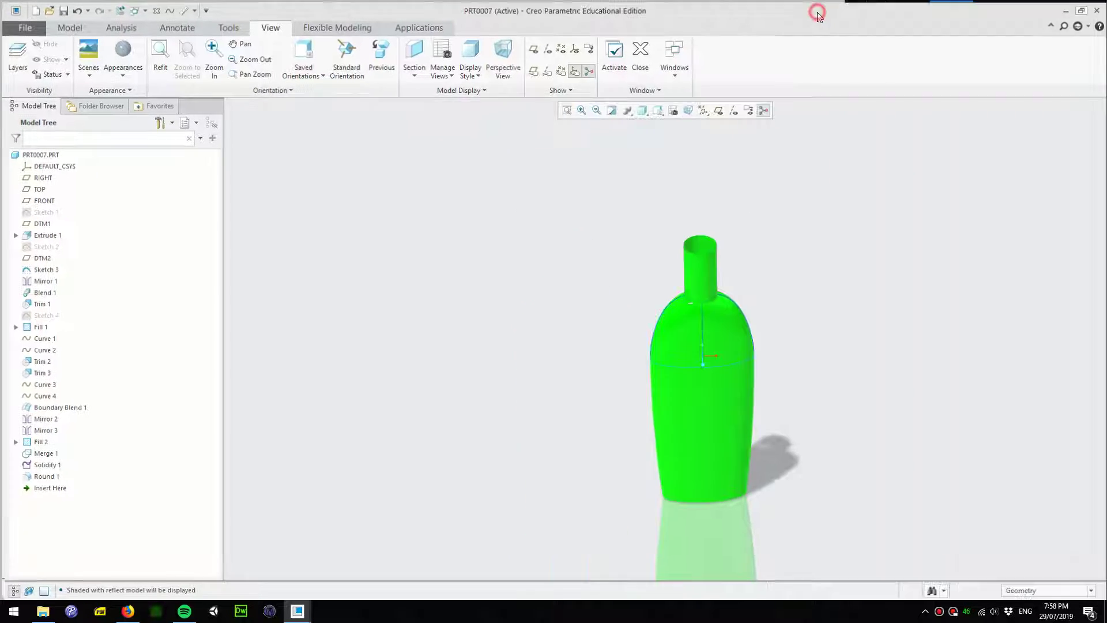
{"action": "left_click", "coordinate": [1051, 24]}
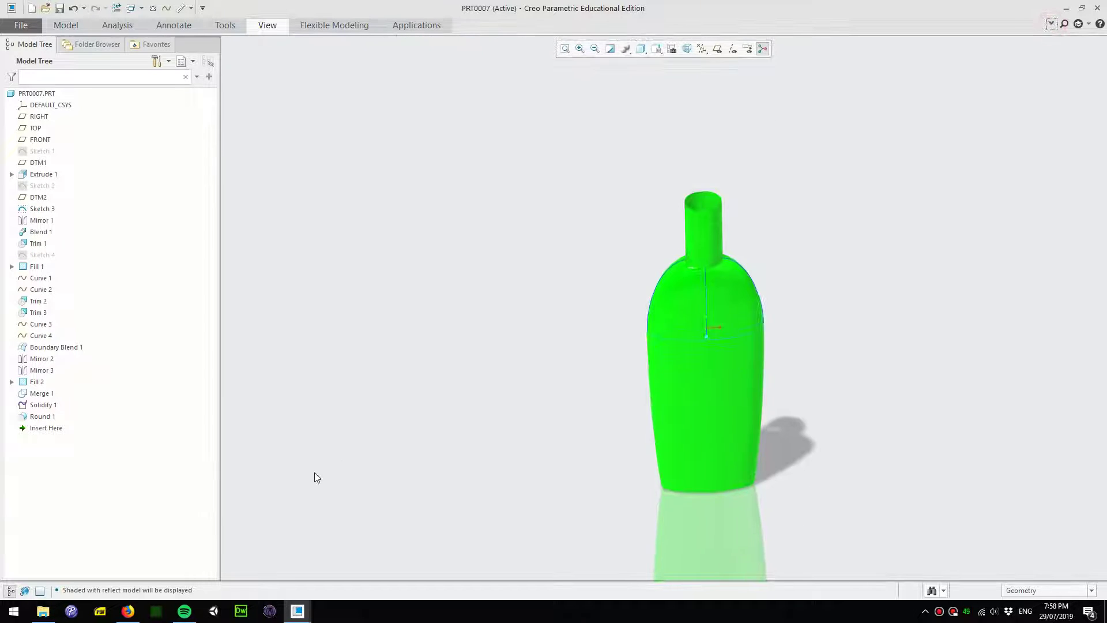
{"action": "left_click", "coordinate": [8, 590]}
{"action": "scroll", "coordinate": [549, 420], "scroll_direction": "up", "scroll_amount": 3}
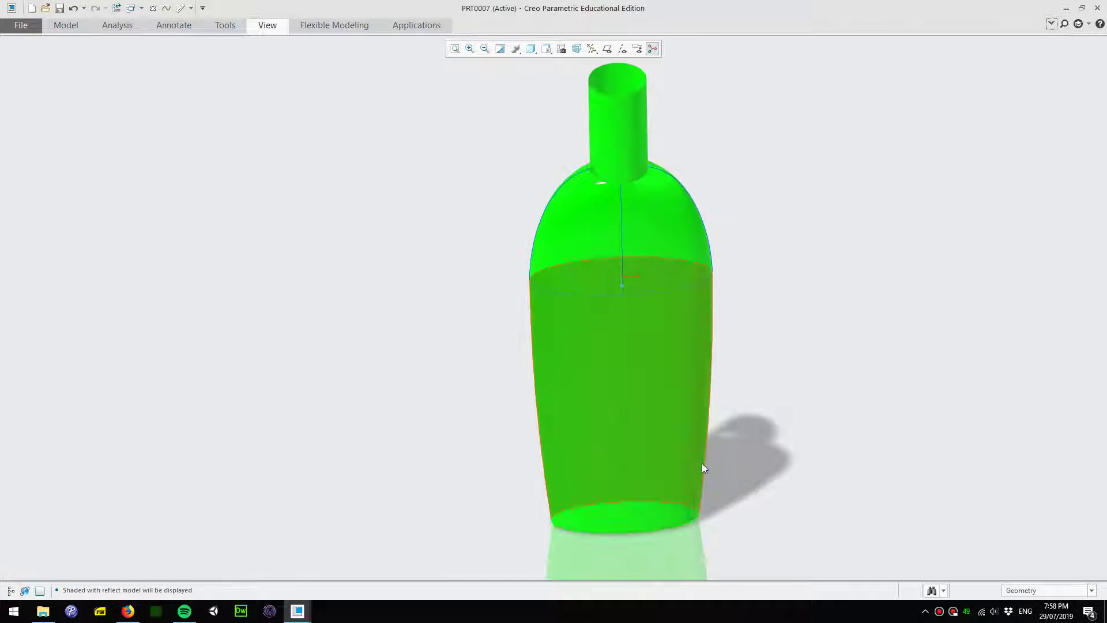
{"action": "mouse_move", "coordinate": [646, 464]}
{"action": "middle_mouse_down"}
{"action": "mouse_move", "coordinate": [616, 372]}
{"action": "mouse_move", "coordinate": [803, 420]}
{"action": "mouse_move", "coordinate": [769, 415]}
{"action": "middle_mouse_up"}
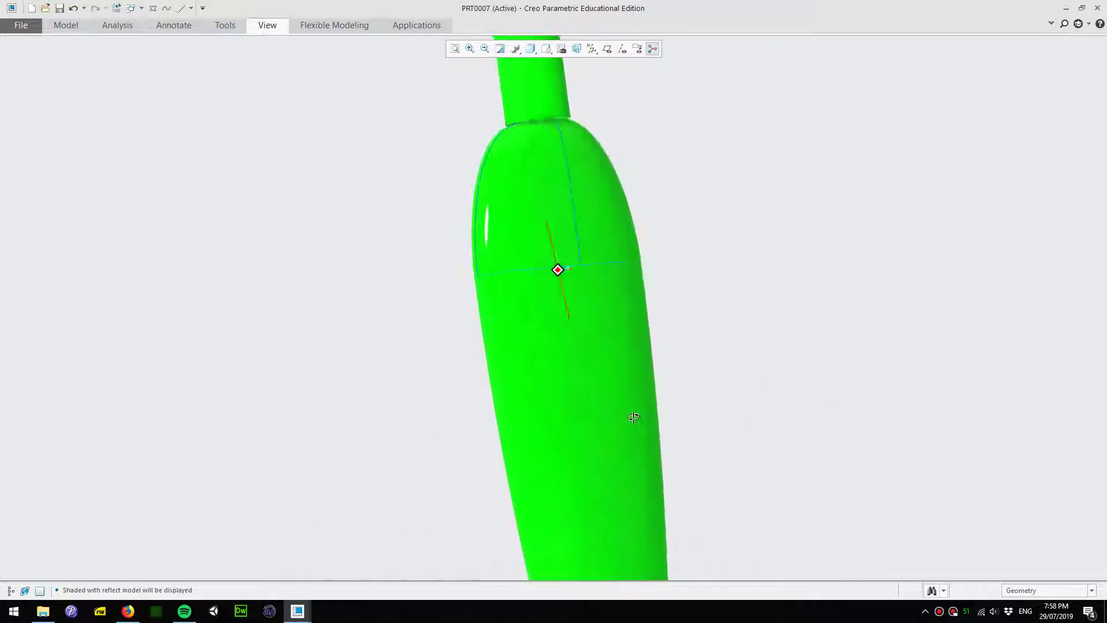